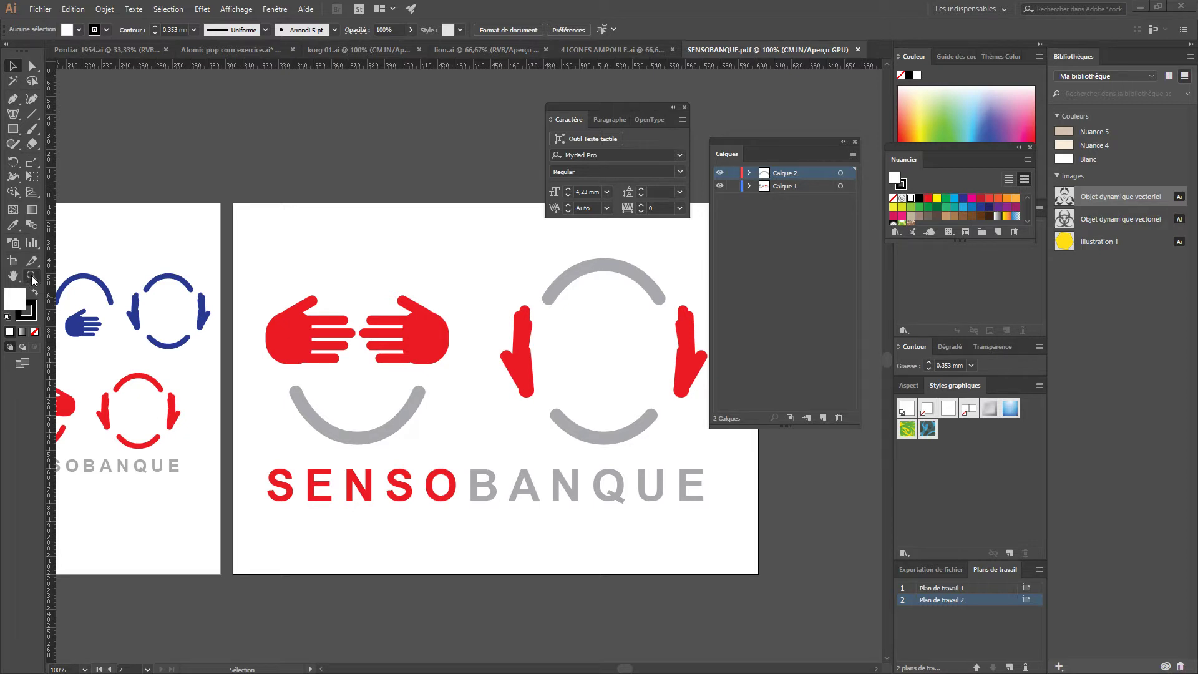
Examine the red left hand's outline between the thumb and index finger at up to 17000% magnification
key("z")
left_click(373, 321)
left_click(433, 371)
left_click(395, 346)
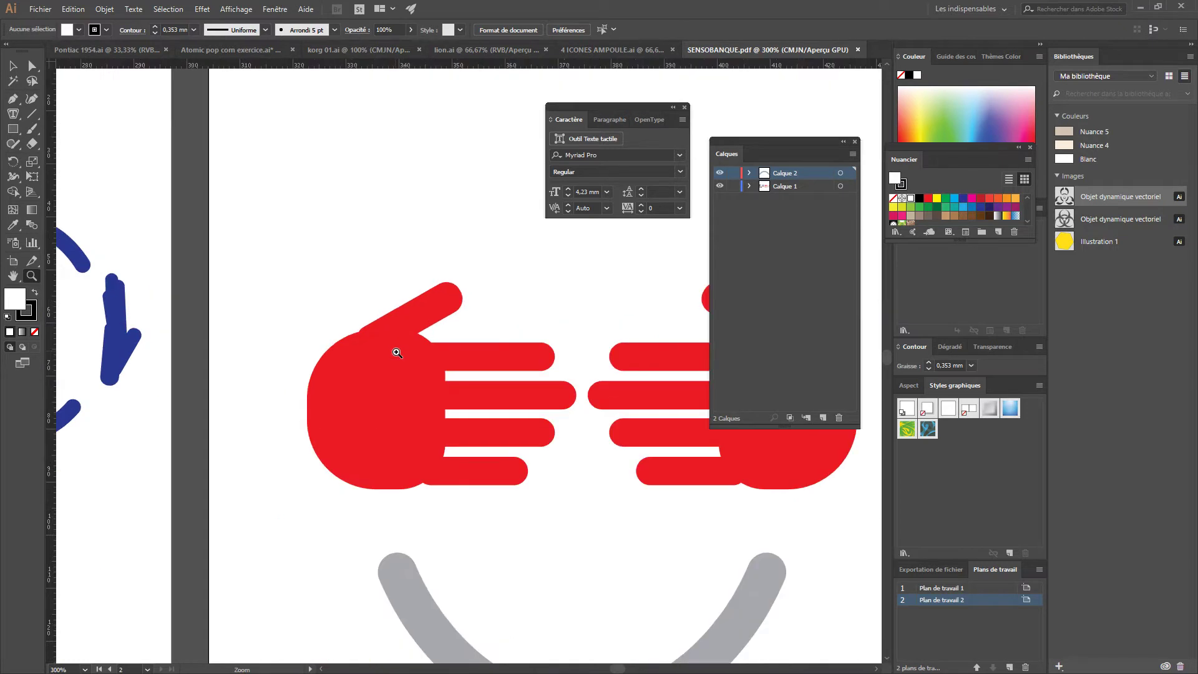
left_click(399, 349)
left_click(478, 349)
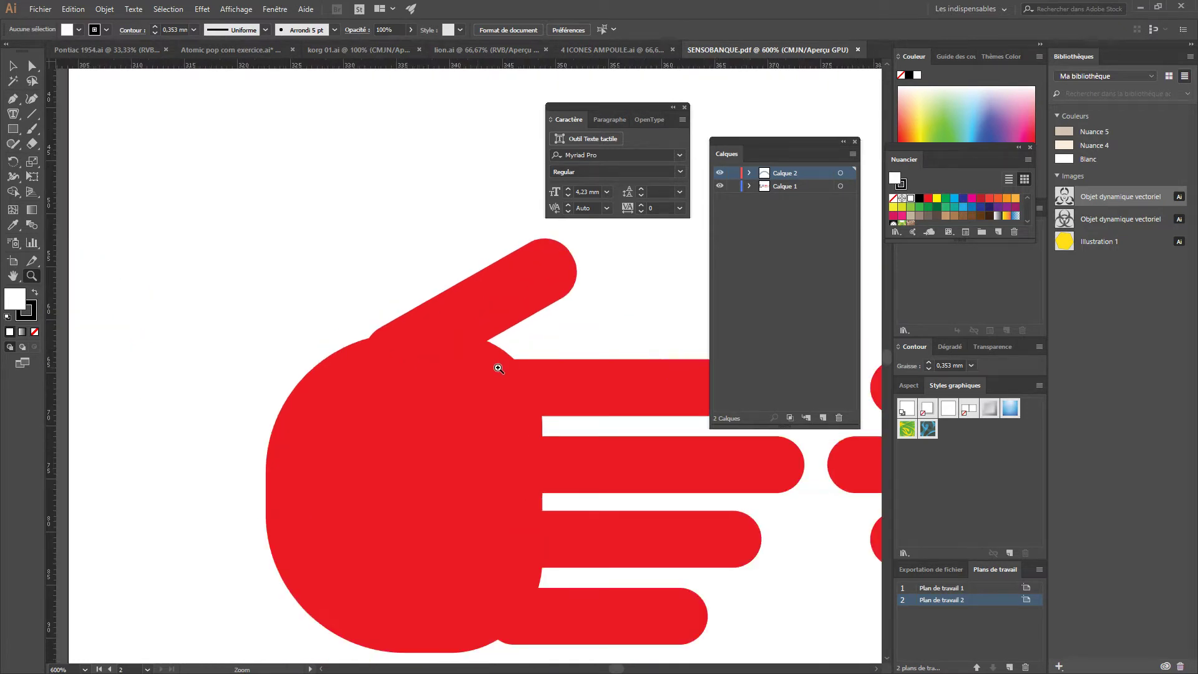
left_click(500, 367)
left_click(493, 361)
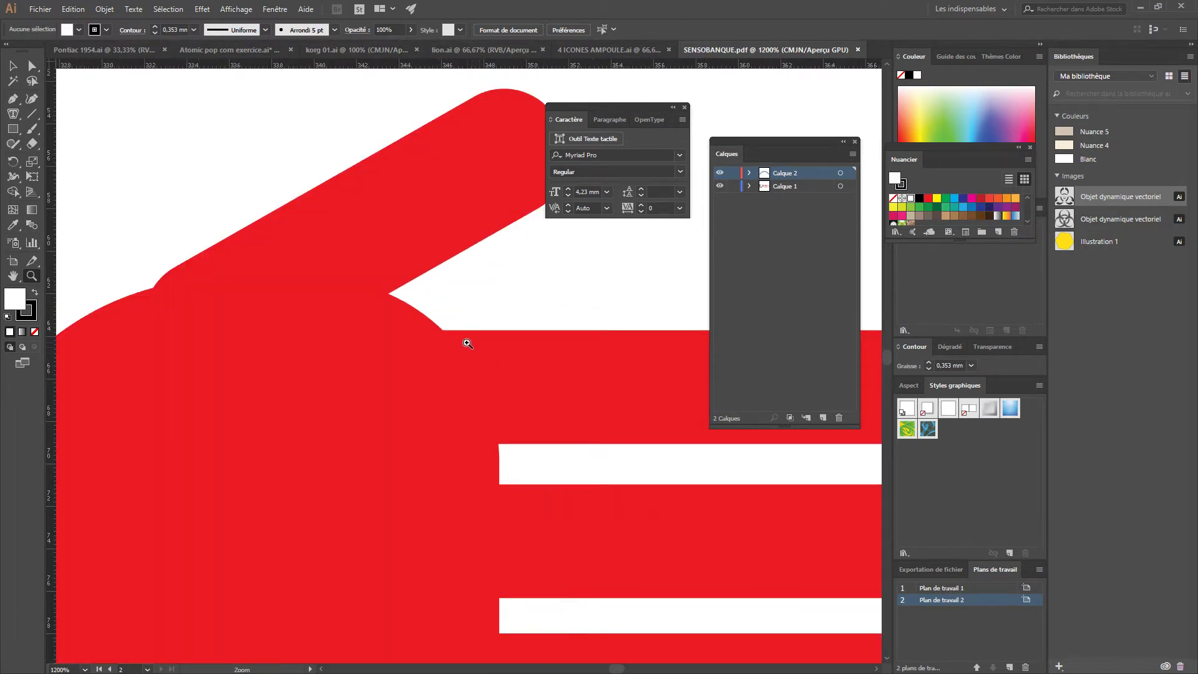
left_click(468, 337)
left_click(454, 364)
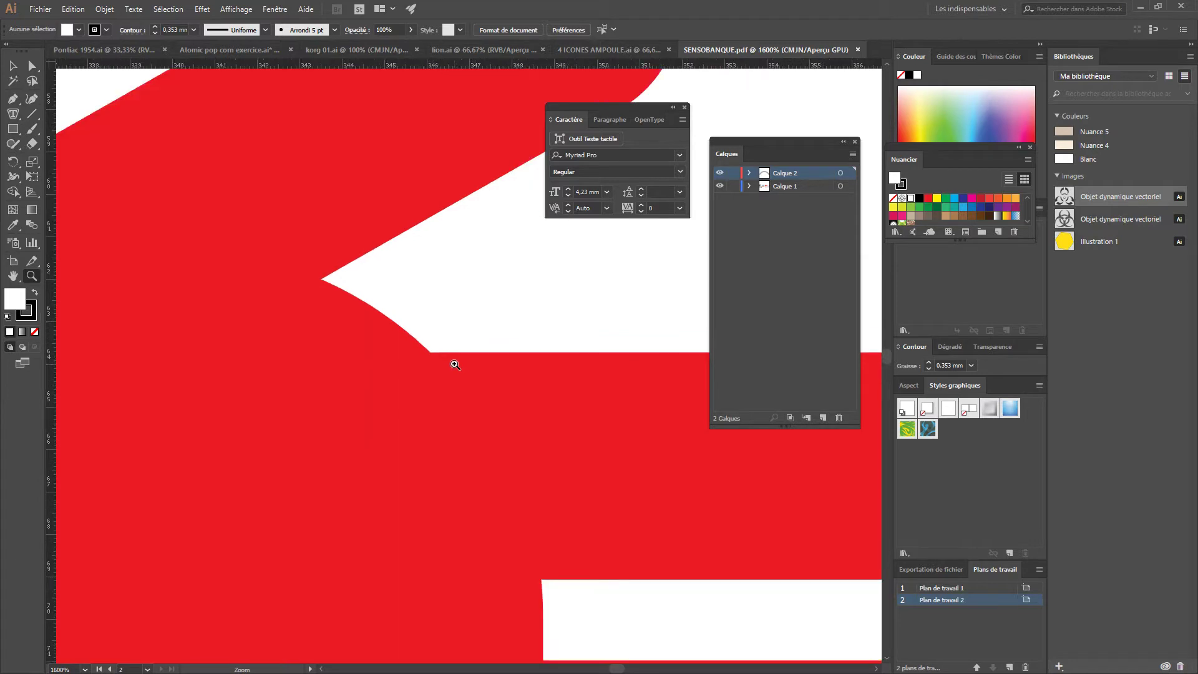
left_click(471, 355)
left_click(452, 368)
left_click(440, 354)
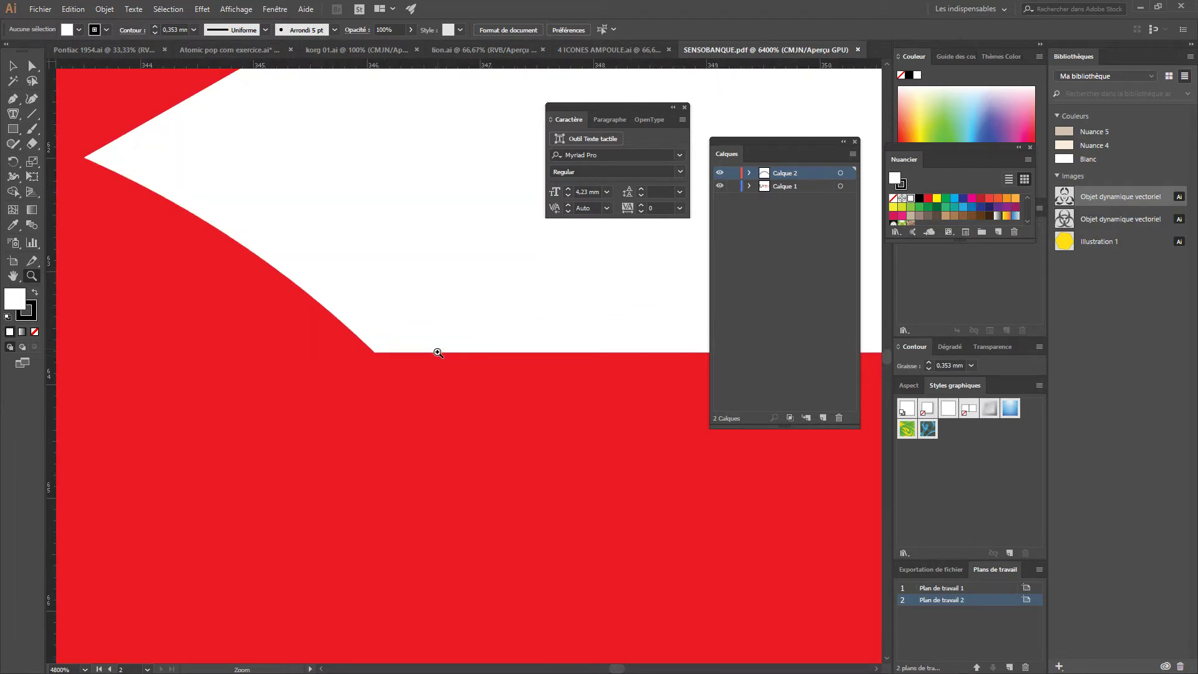
left_click(439, 356)
left_click(437, 364)
left_click(441, 366)
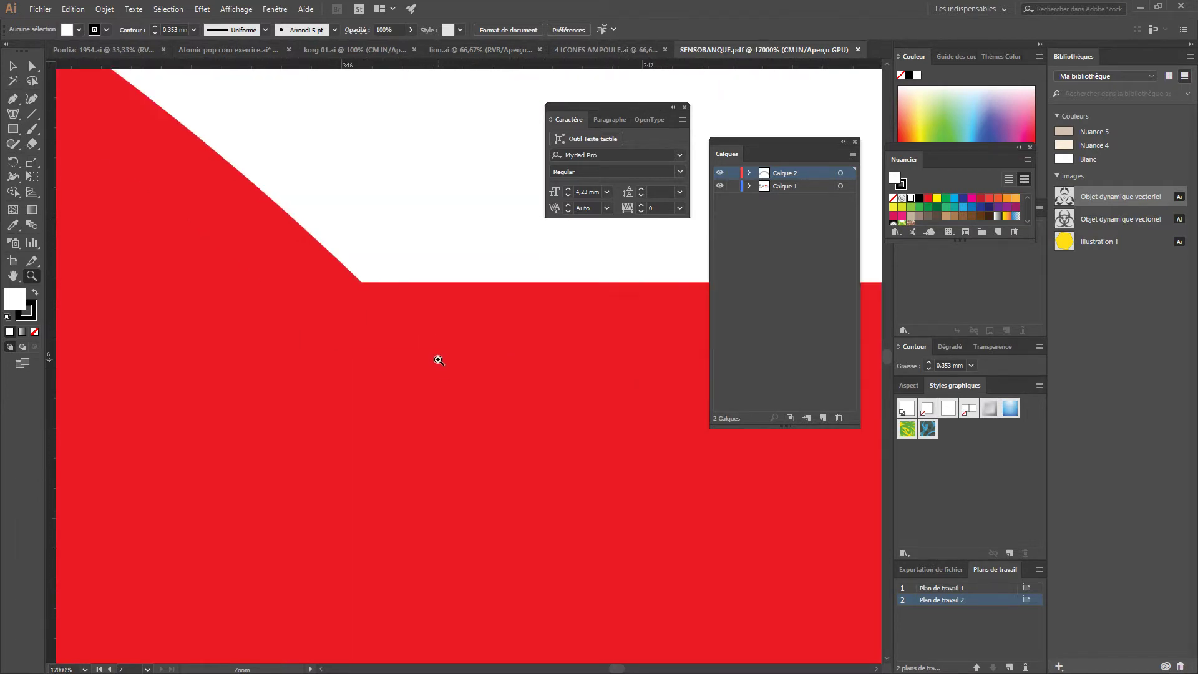
Return to a 400% view that frames the pair of red hands above the grey arc
left_click(447, 351, "alt")
left_click(412, 436, "alt")
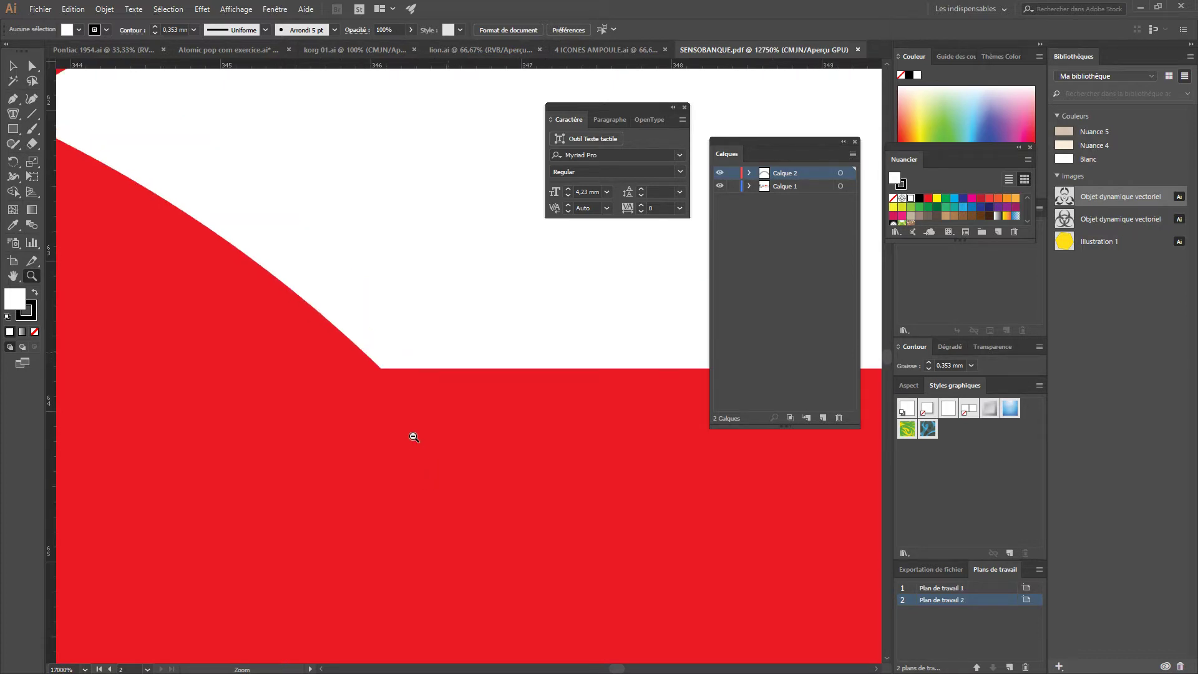
left_click(410, 441, "alt")
left_click(431, 420, "alt")
left_click(436, 417, "alt")
left_click(436, 417, "alt")
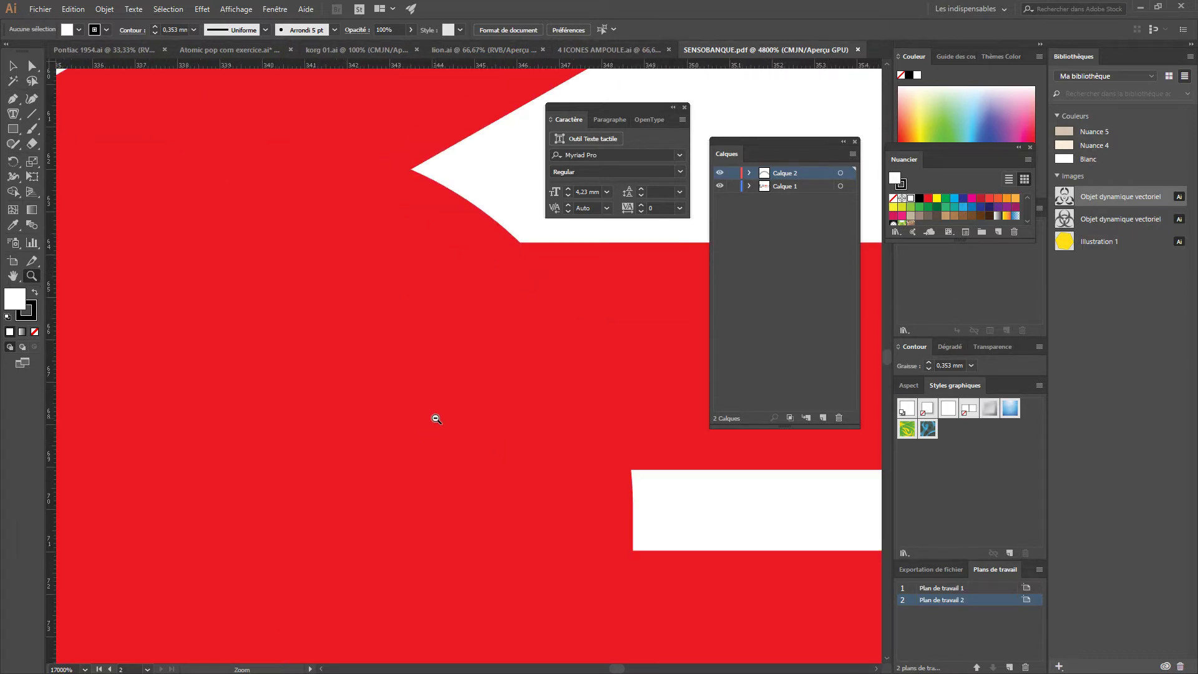
left_click(436, 418, "alt")
left_click(436, 418, "alt")
left_click(436, 418, "alt")
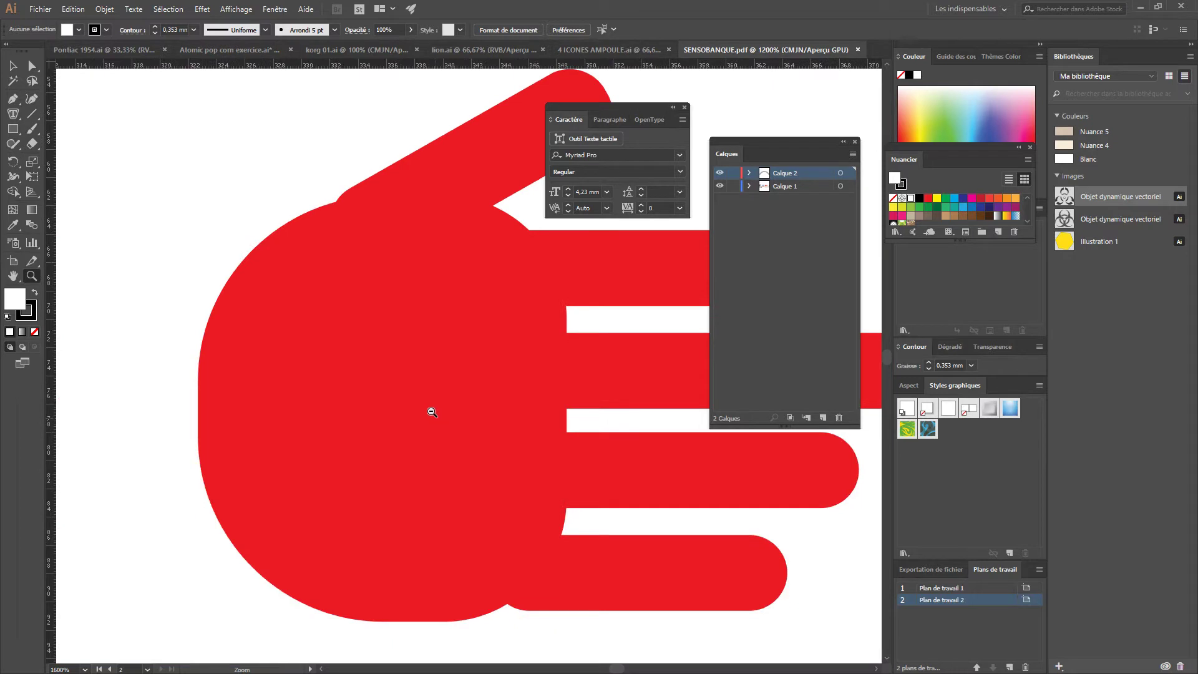
left_click(431, 412, "alt")
left_click(425, 409, "alt")
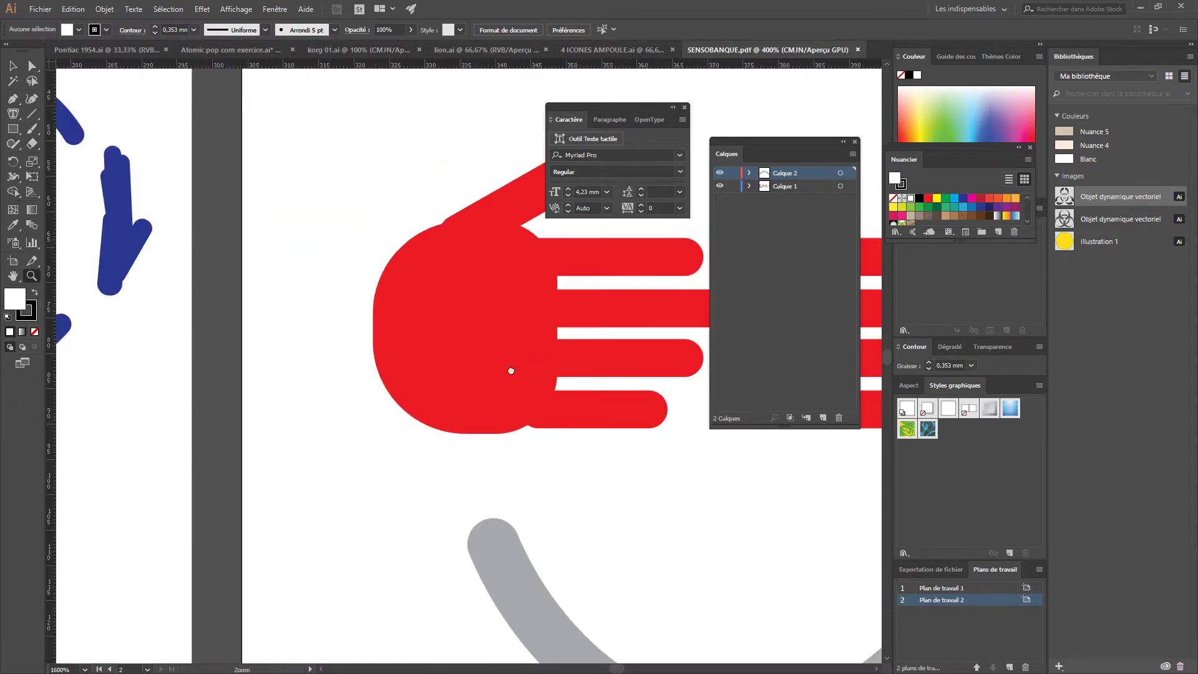
left_click_drag(510, 371, 266, 325)
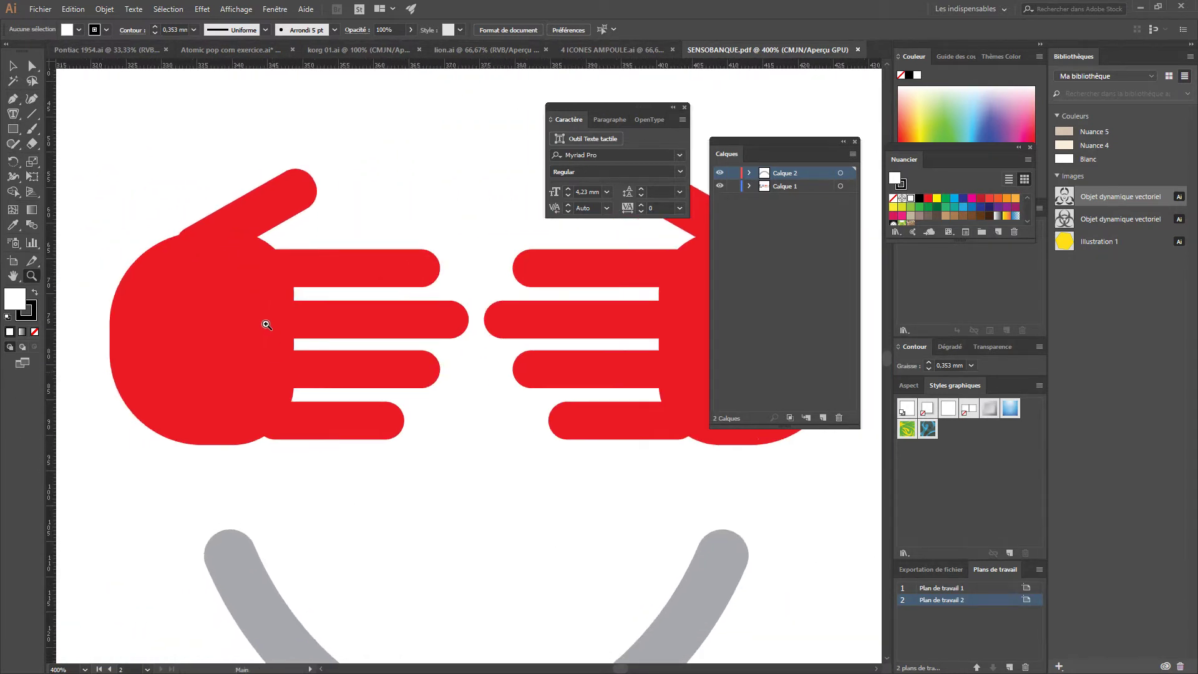
Try to raise the tip of the left hand's index finger by its anchor points, and undo the change
left_click(32, 66)
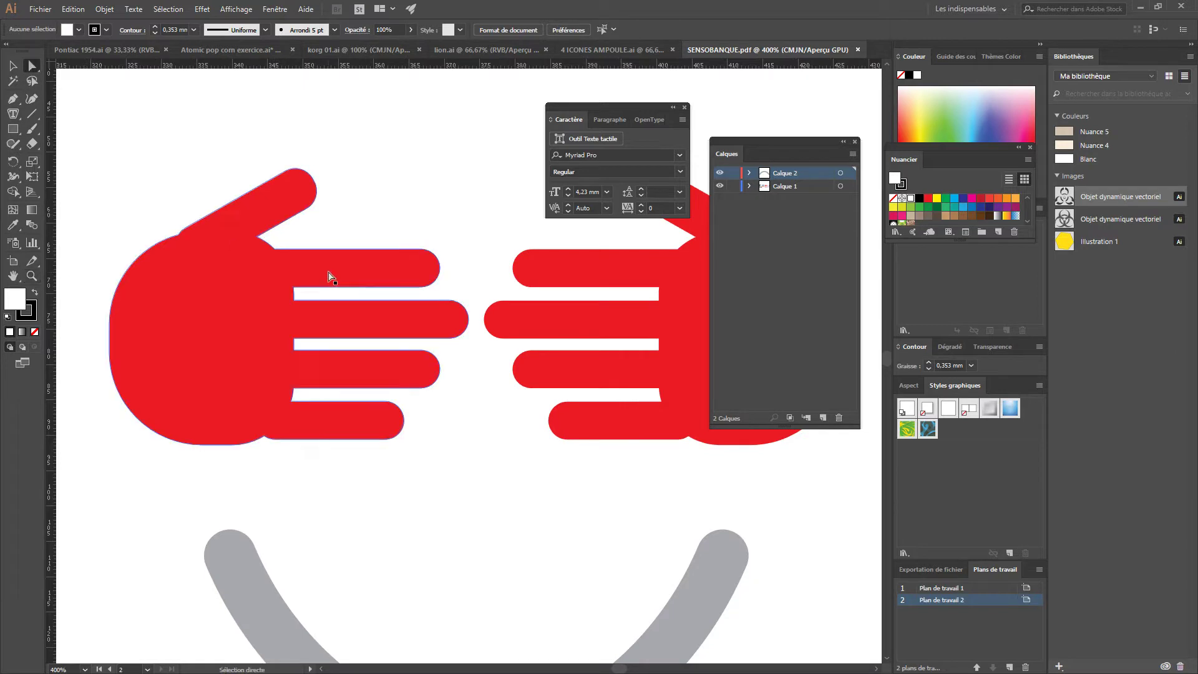
left_click(329, 275)
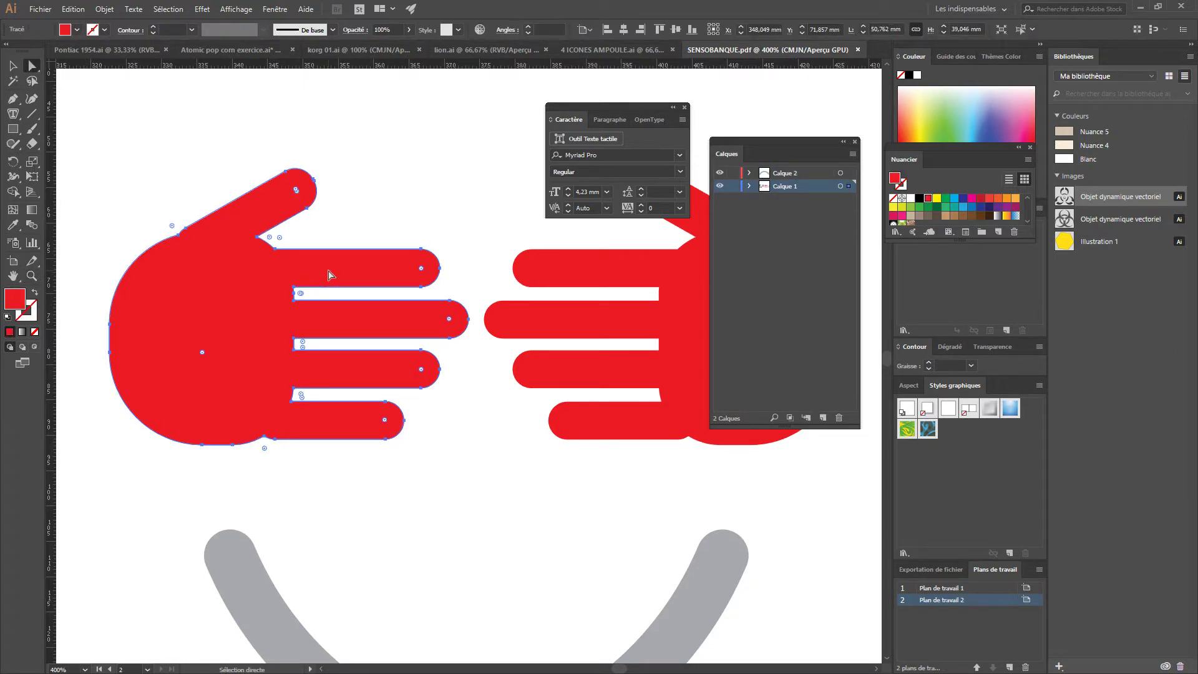
left_click_drag(405, 231, 430, 248)
left_click_drag(436, 293, 452, 298)
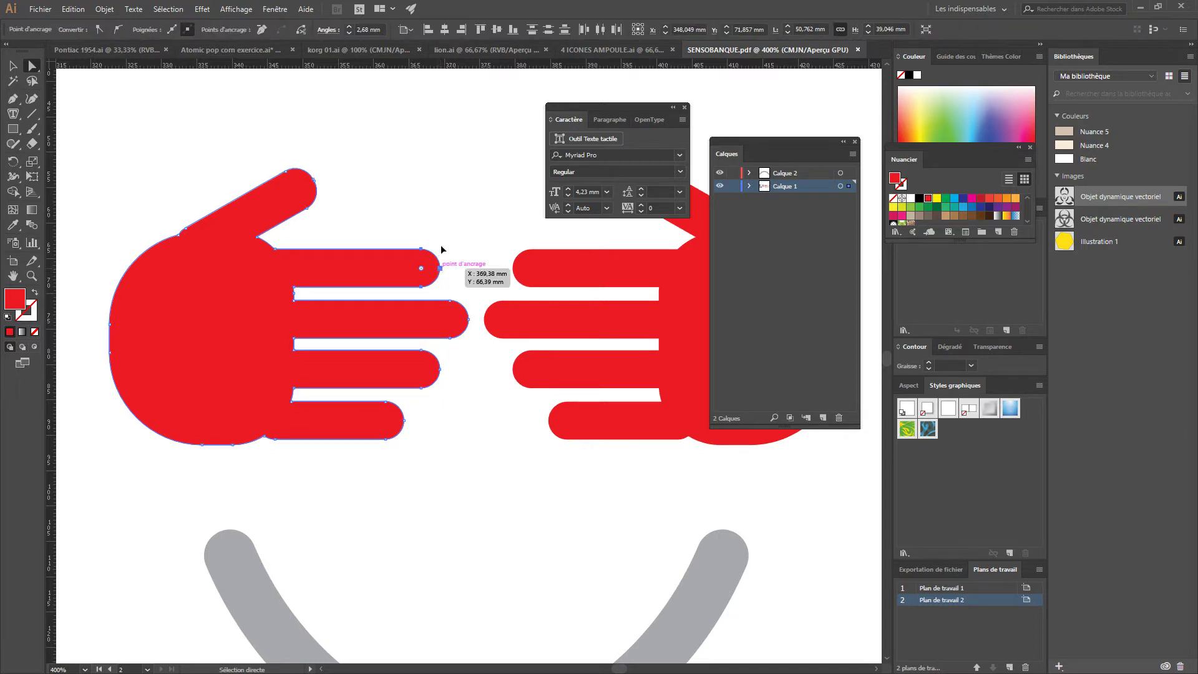
mouse_move(442, 250)
left_mouse_down()
mouse_move(443, 236)
mouse_move(454, 258)
left_mouse_up()
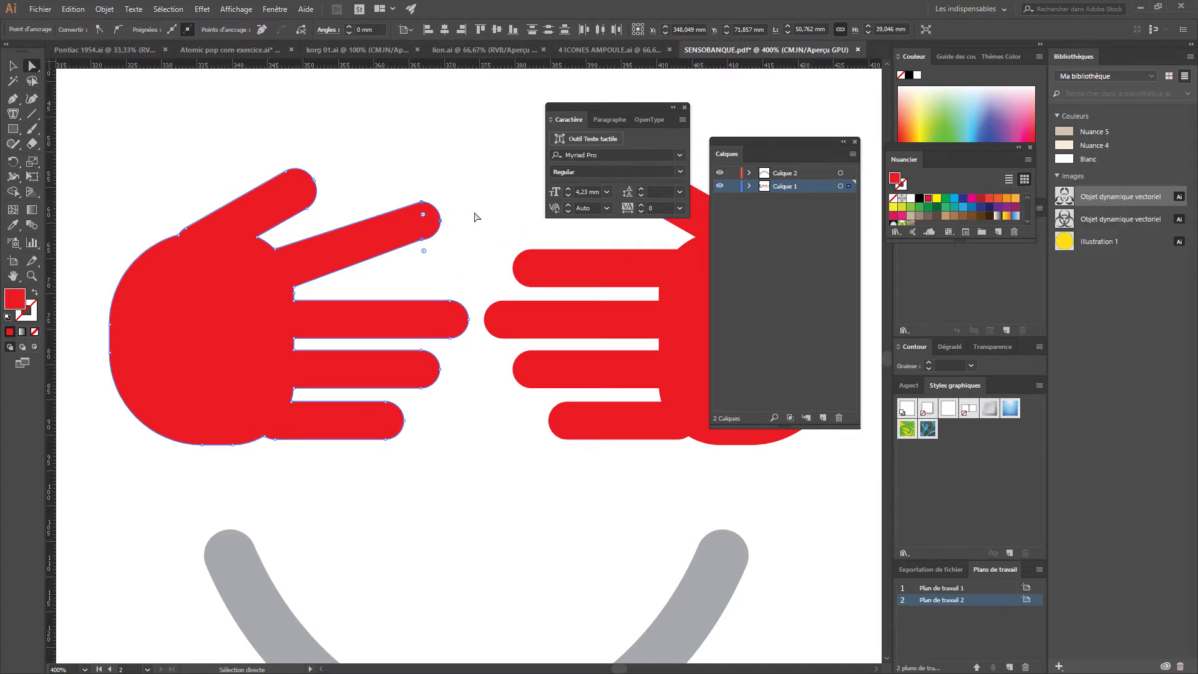
key("ctrl+z")
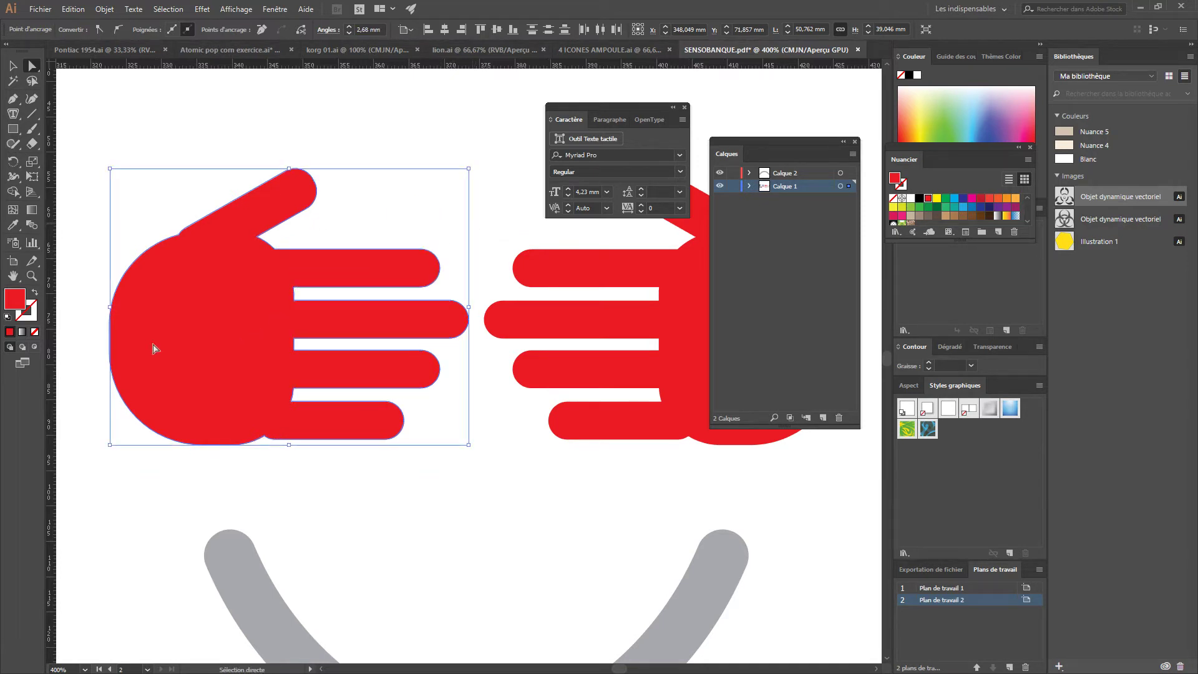
Try green, cyan and dark blue CMYK swatches as the fill of the left hand
left_click(224, 337)
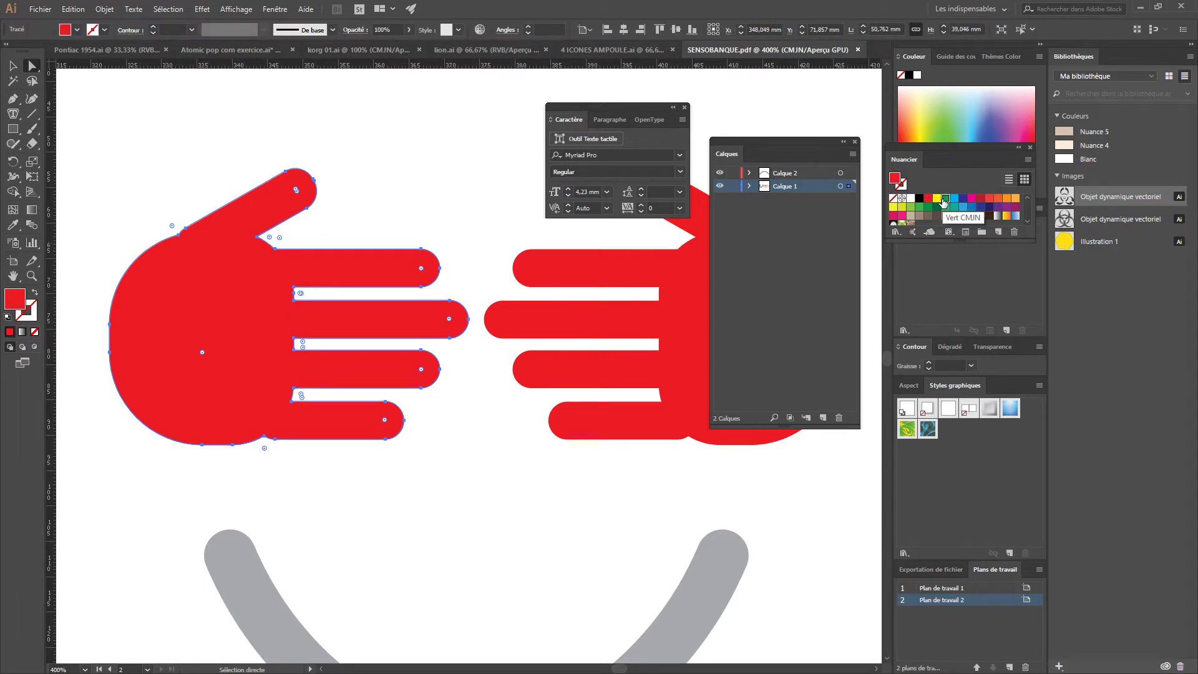
left_click(948, 201)
left_click(955, 200)
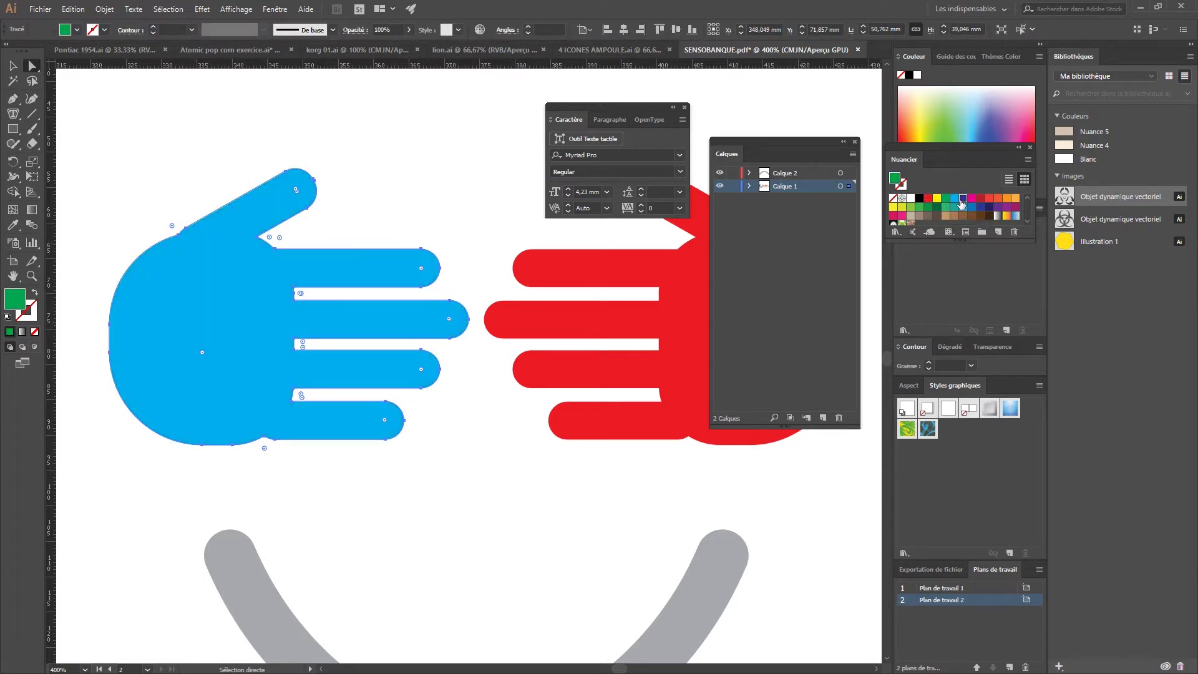
left_click(963, 200)
Switch the document display from GPU preview to CPU preview
left_click(234, 9)
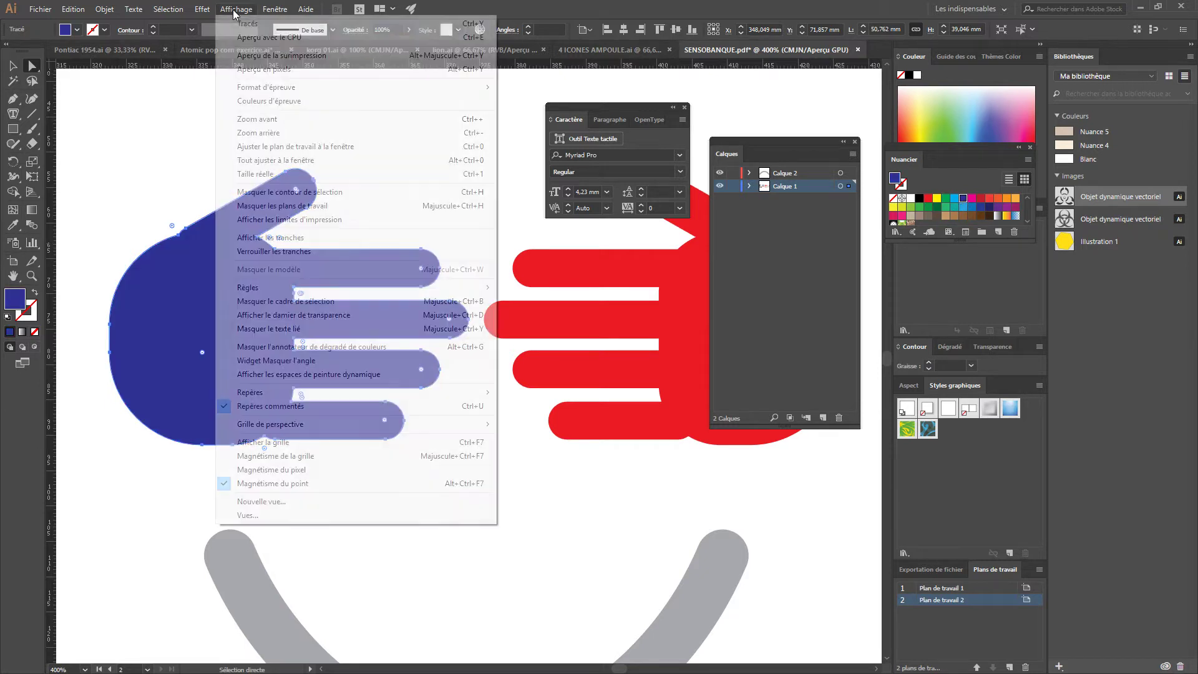
left_click(255, 35)
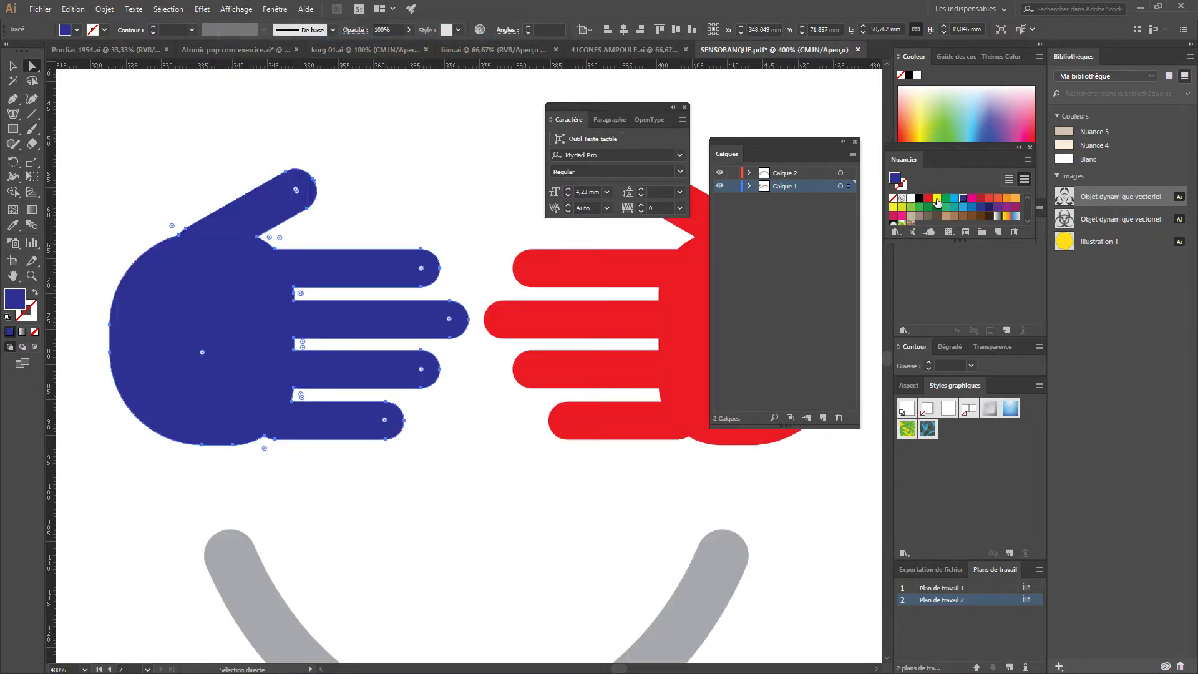
Try green, cyan, magenta, light red and orange fills on the left hand, and set it back to CMYK red
left_click(946, 199)
left_click(955, 199)
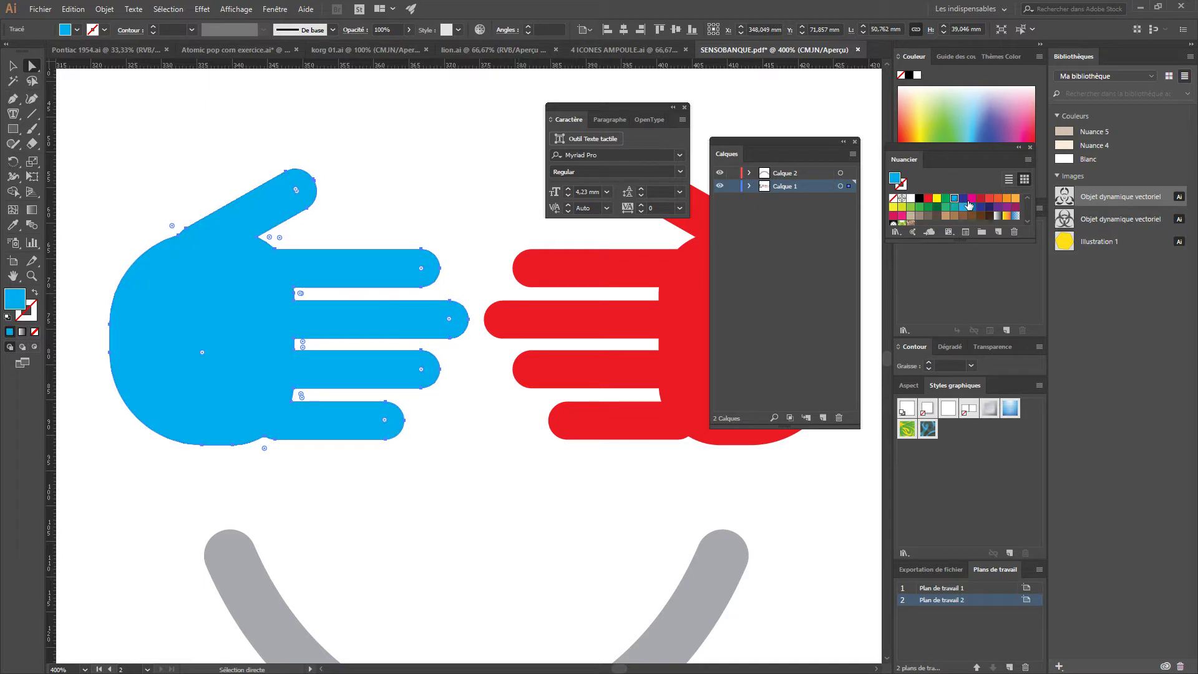
left_click(972, 200)
left_click(991, 199)
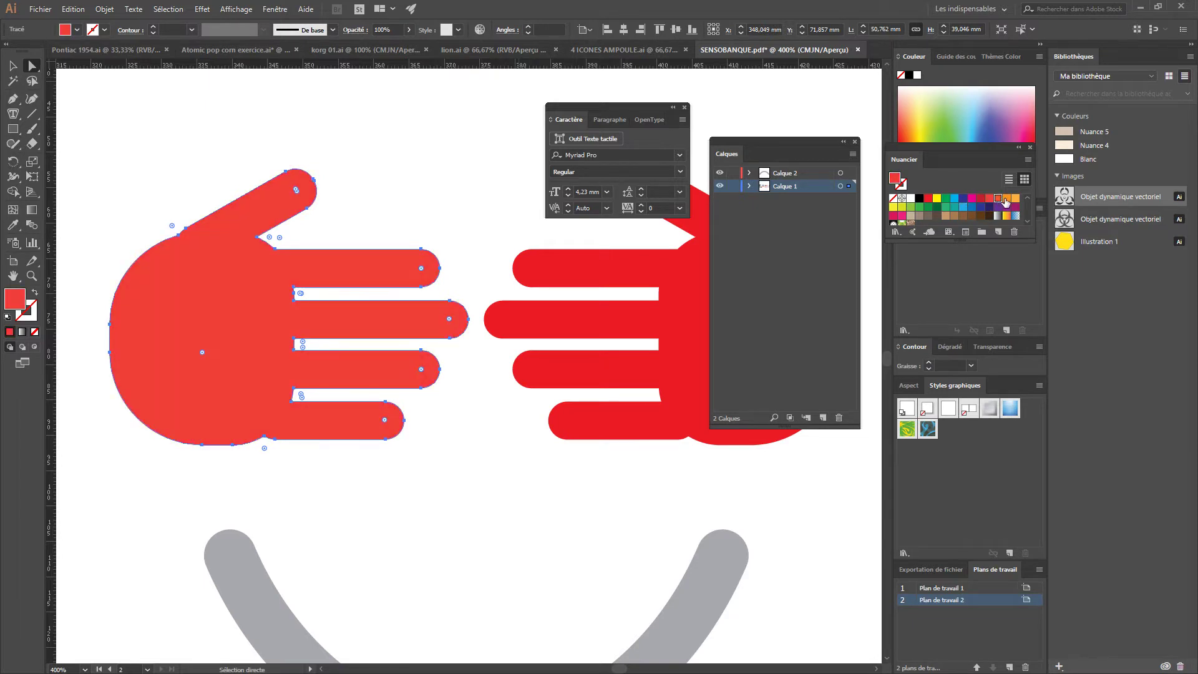
left_click(998, 199)
left_click(1006, 198)
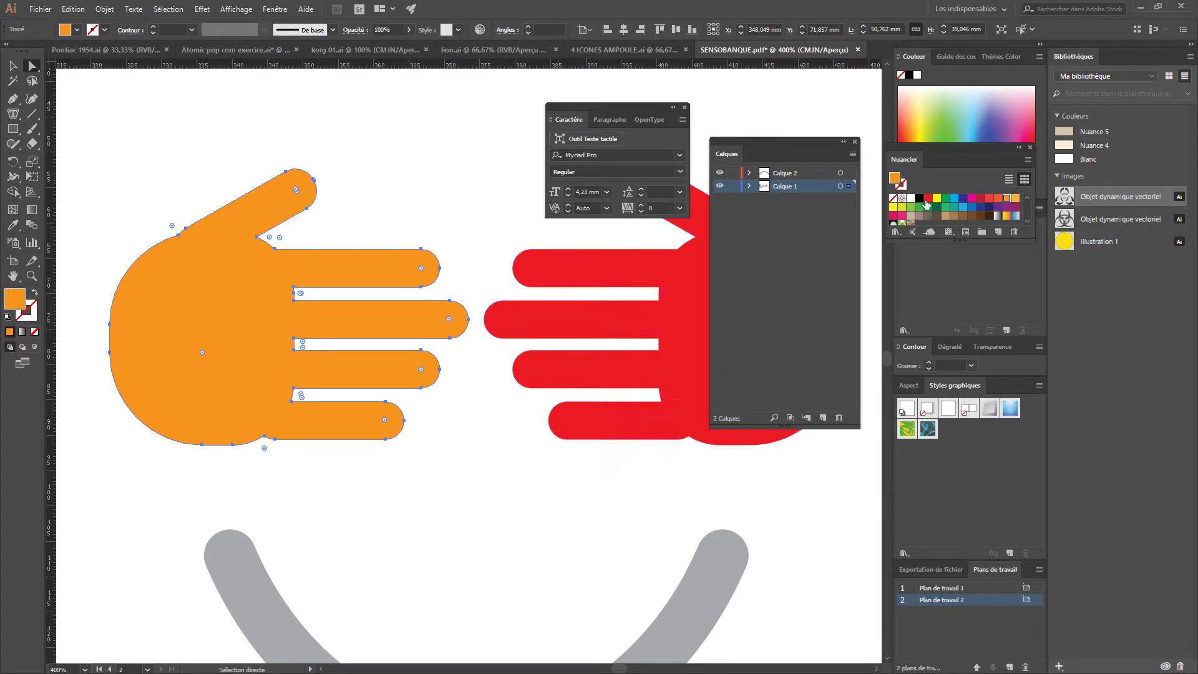
left_click(928, 199)
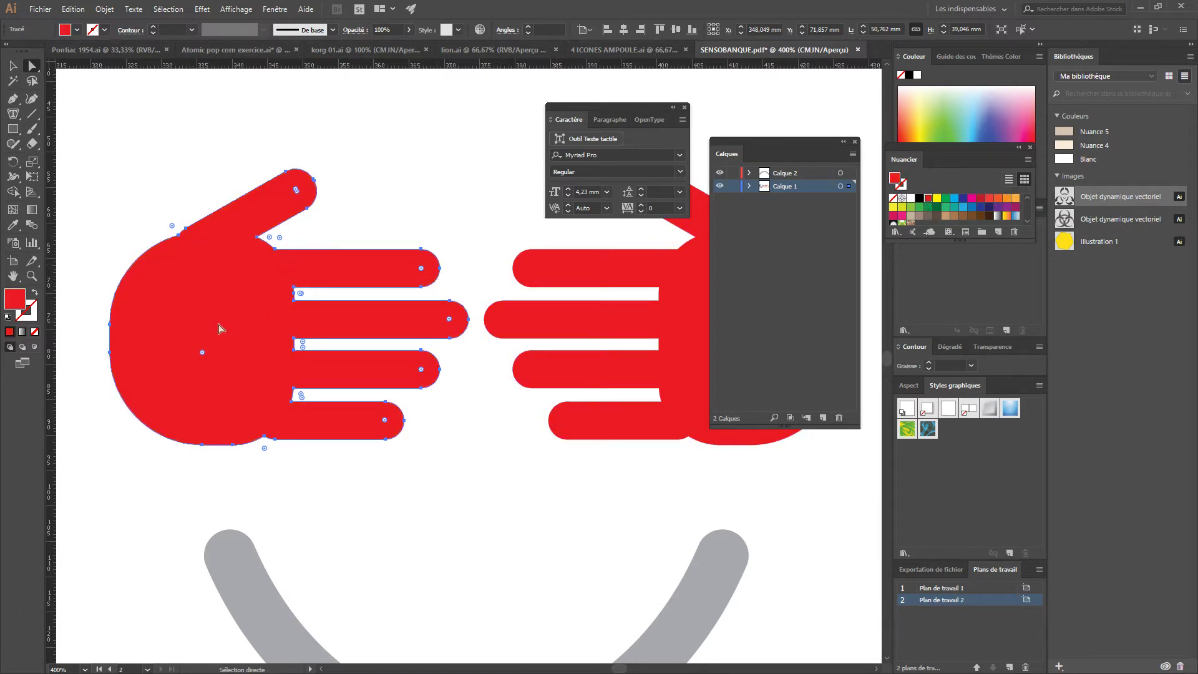
Swap the left hand's fill and stroke to give it a red outline, and fill it with light green
left_click(34, 292)
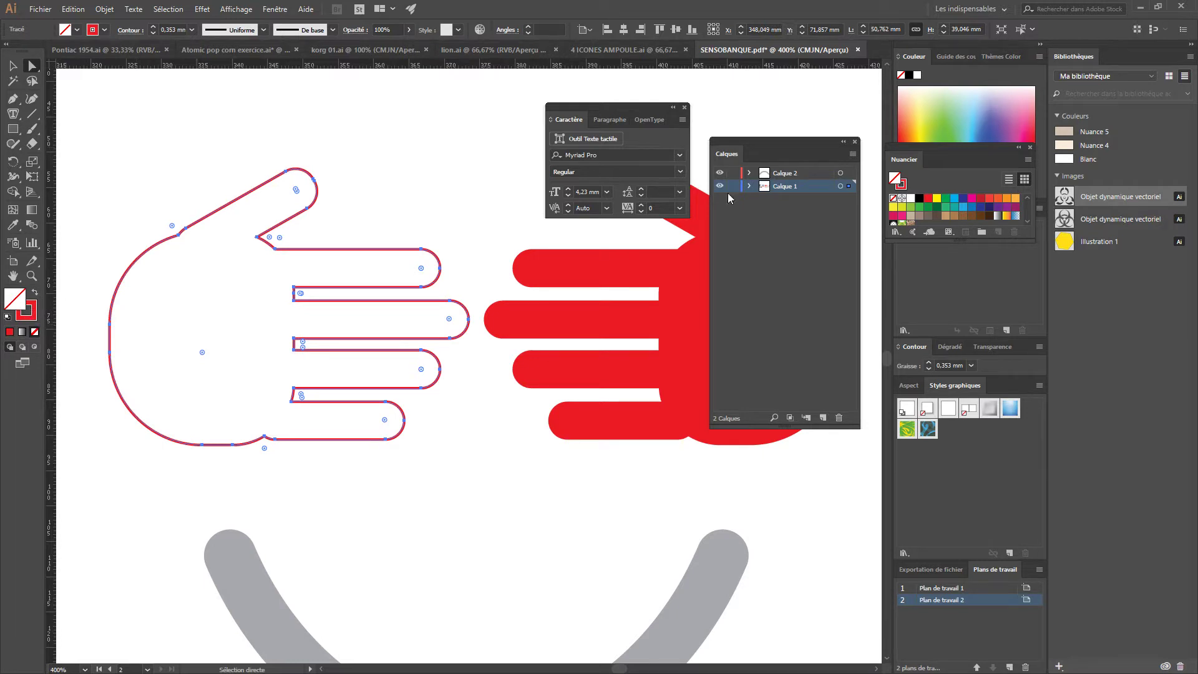
left_click(910, 207)
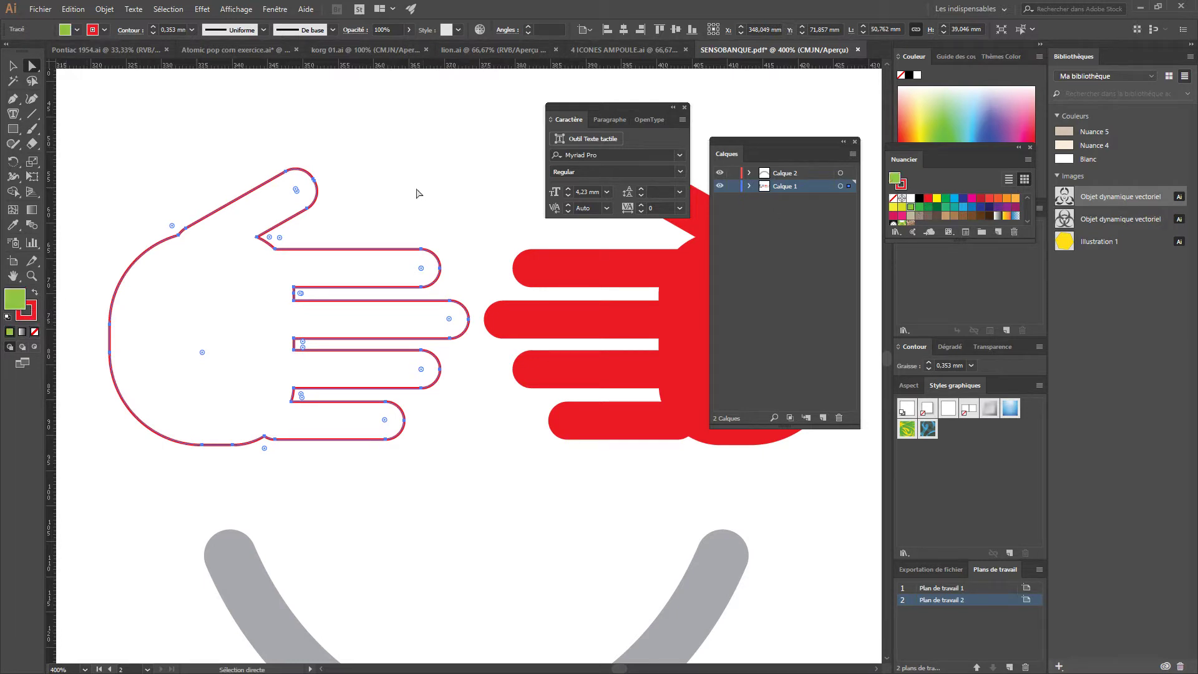
left_click(91, 343)
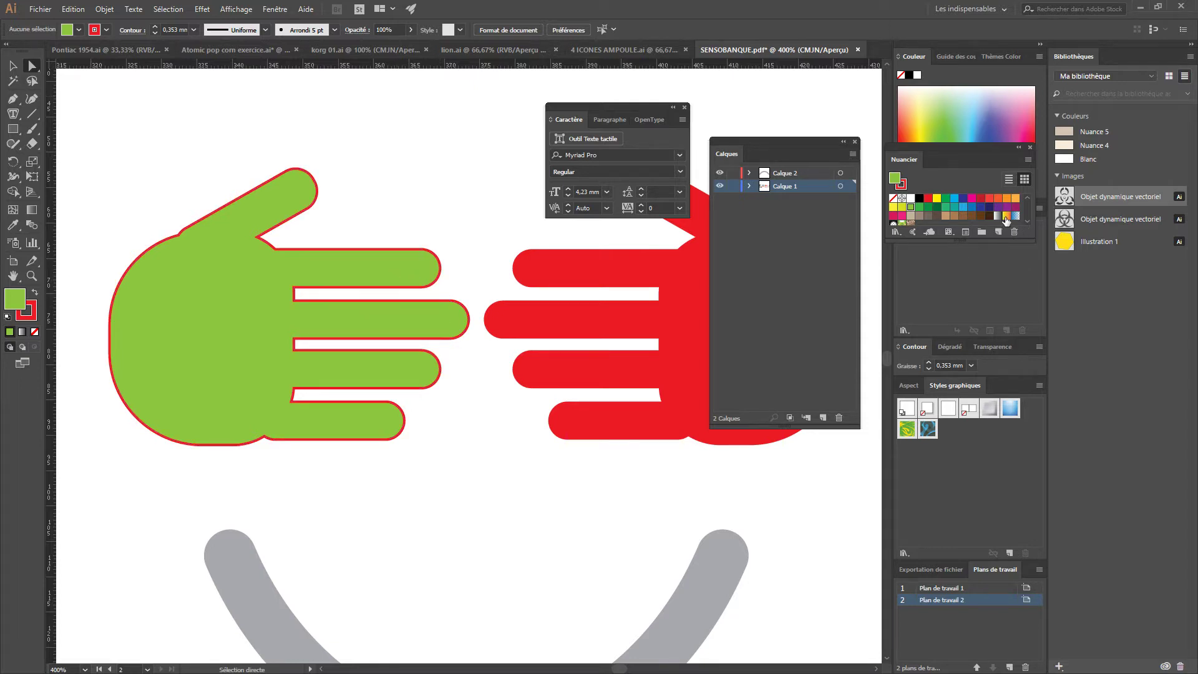
Fill the left hand with the yellow-to-orange gradient swatch and deselect it
left_click(234, 354)
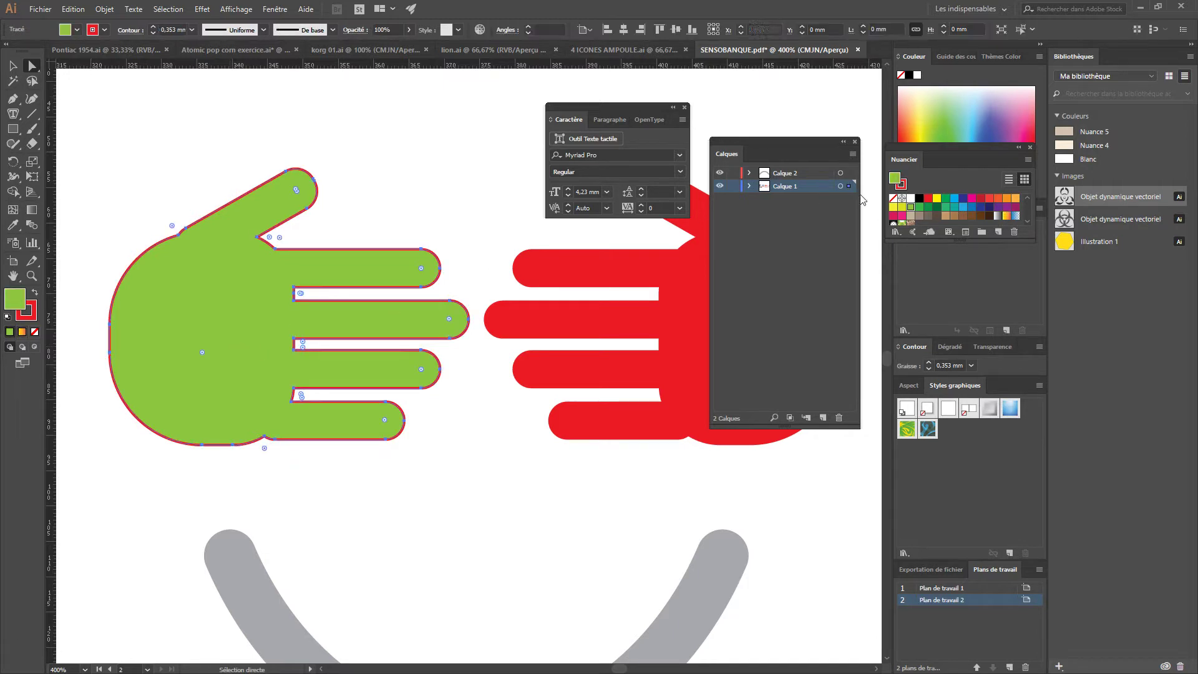
left_click(1007, 217)
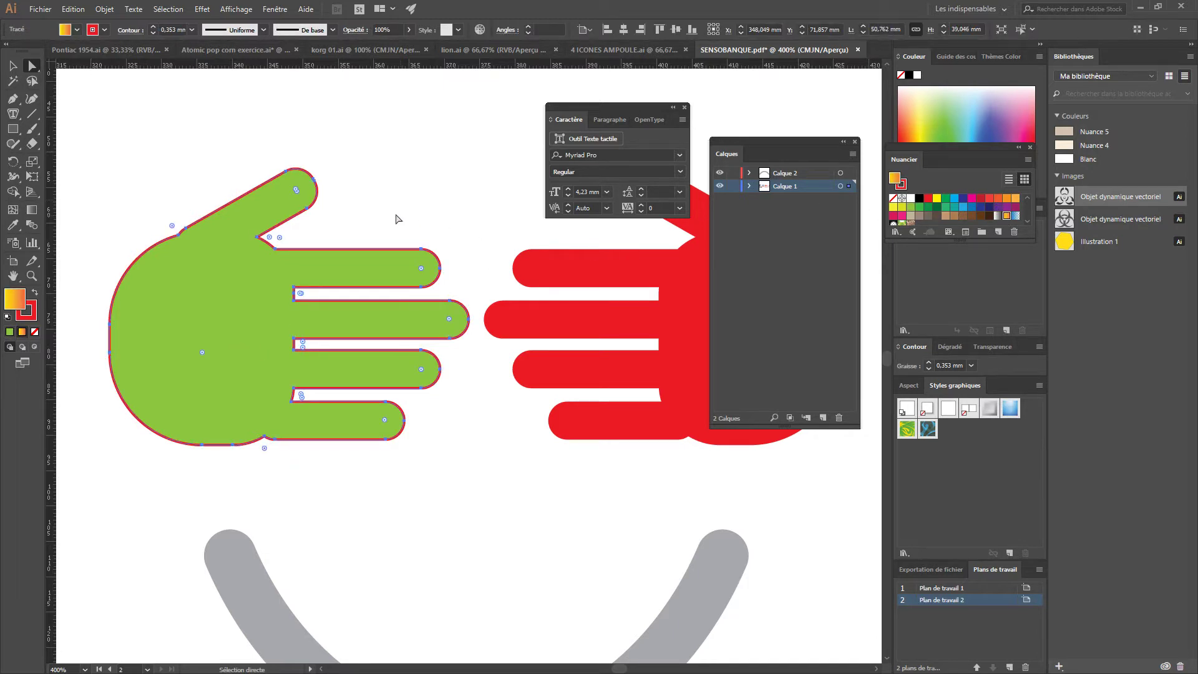
left_click(452, 346)
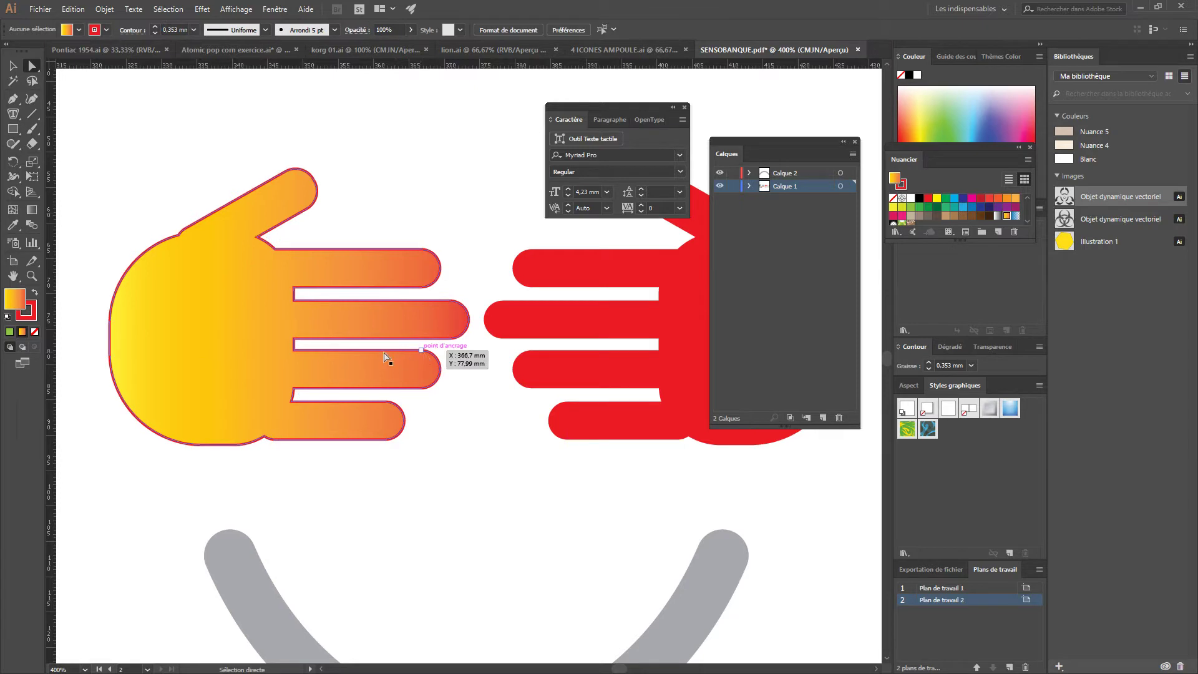
Inspect the left hand's gradient fill and red outline at up to 1200% magnification, and return to 300%
left_click(32, 274)
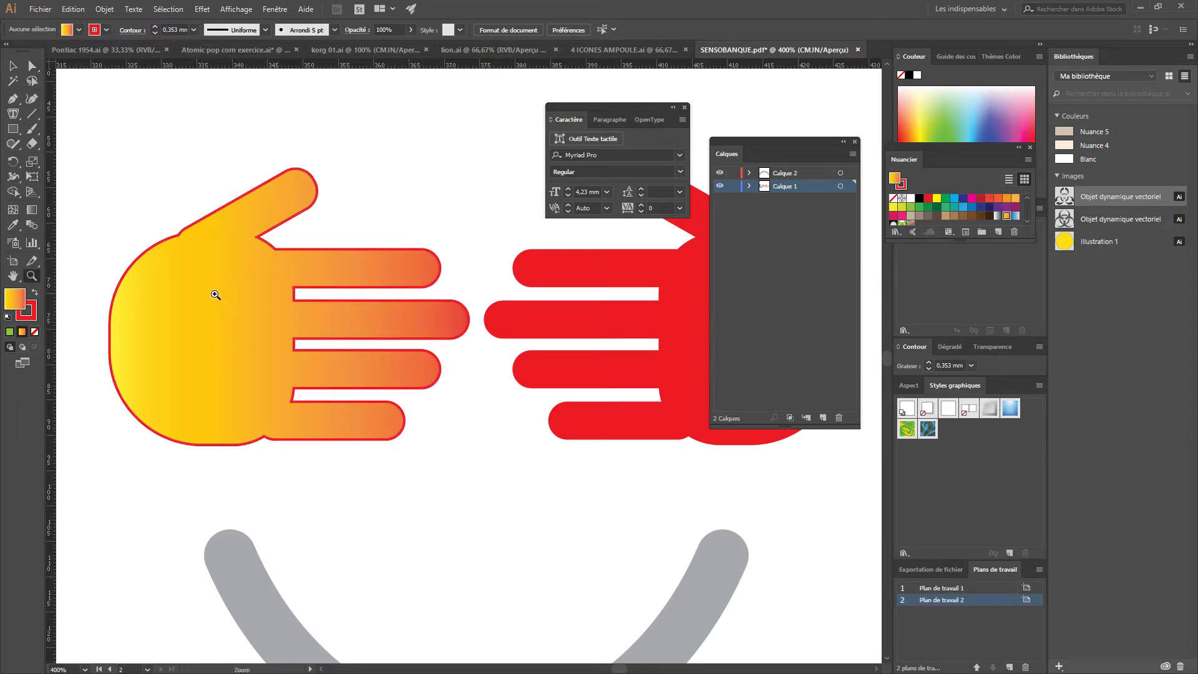
left_click(381, 352)
left_click(380, 354)
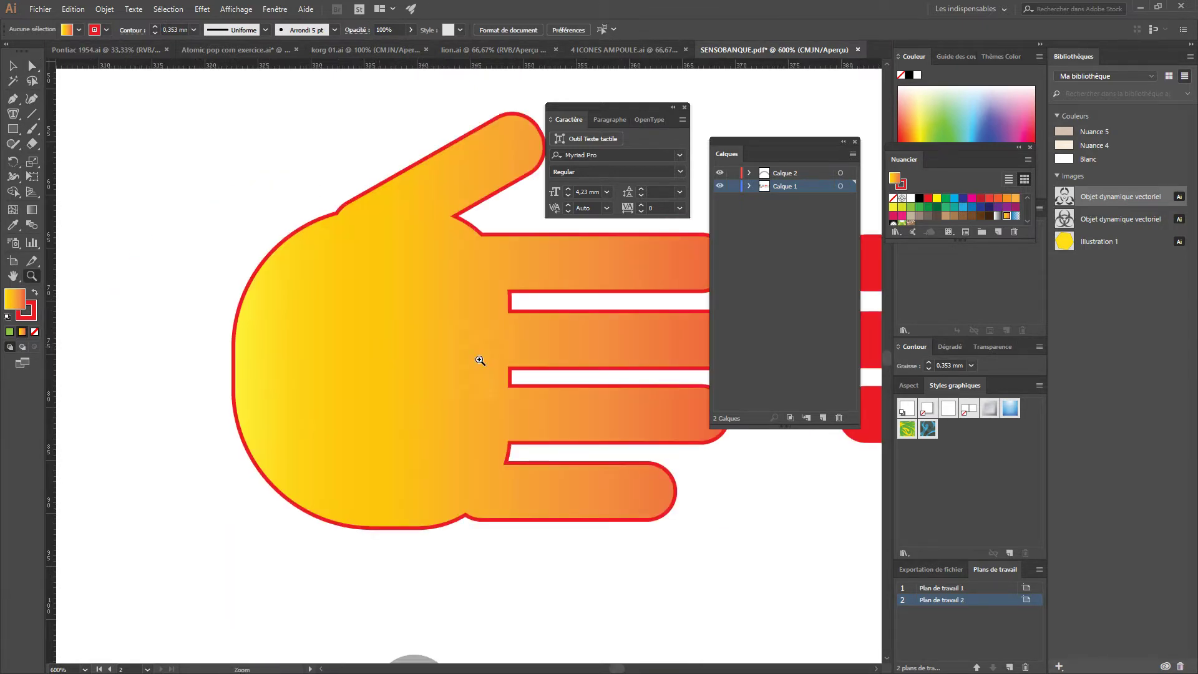
left_click(485, 342)
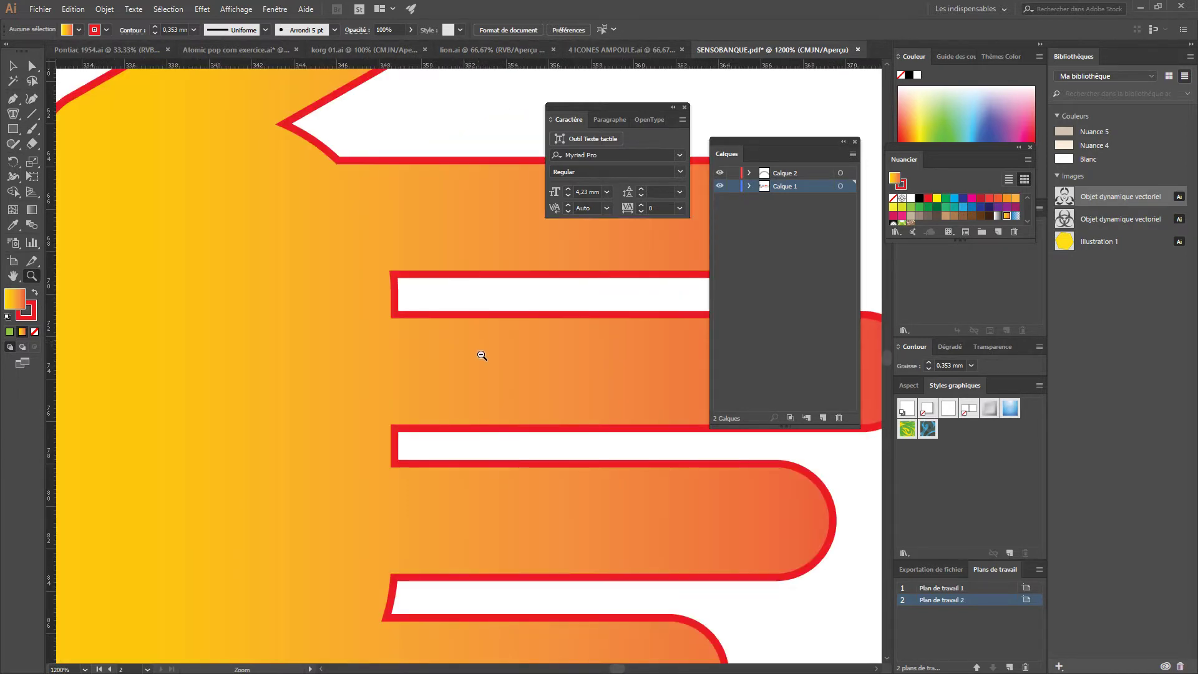
left_click(479, 356, "alt")
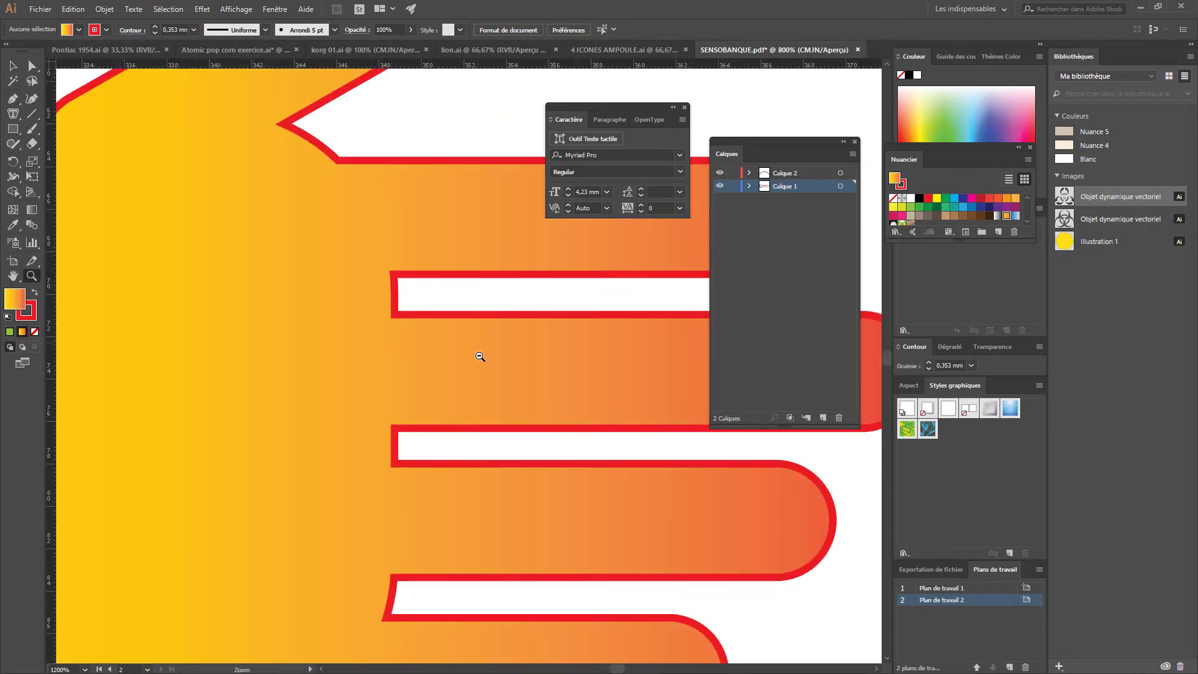
left_click(480, 356, "alt")
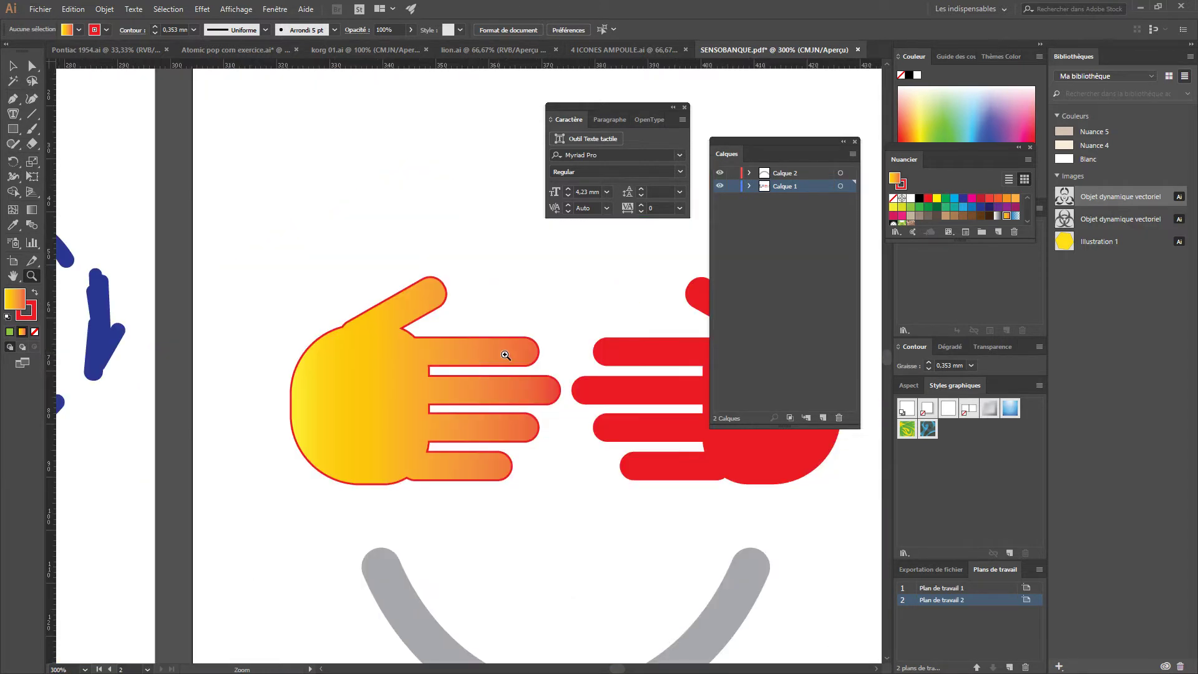
Rasterize all the artwork with the CMYK colour model, 72 ppi screen resolution and a white background
left_click_drag(503, 350, 407, 277)
key("ctrl+a")
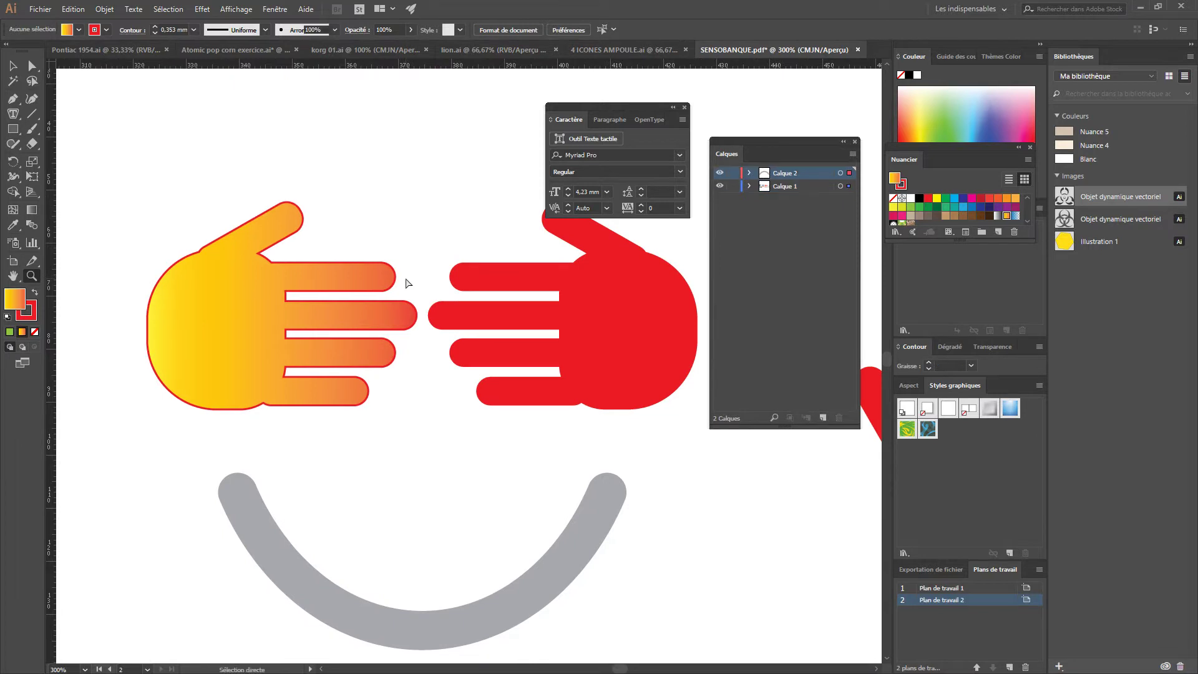
left_click(105, 9)
left_click(169, 172)
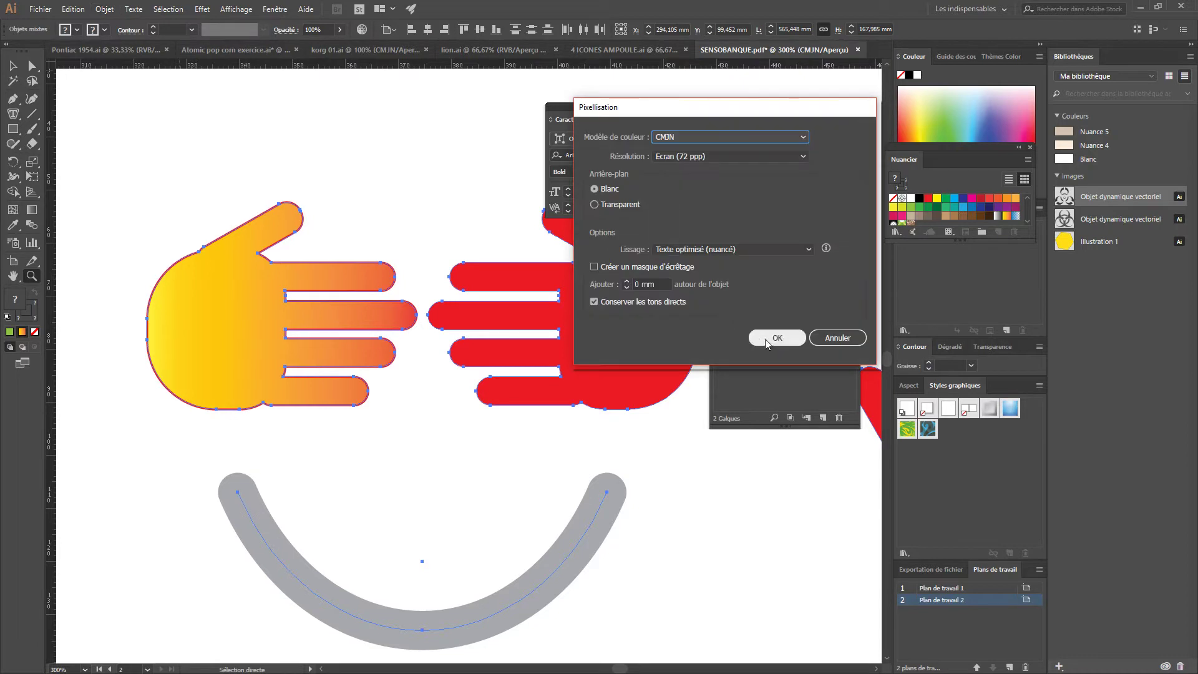
left_click(779, 342)
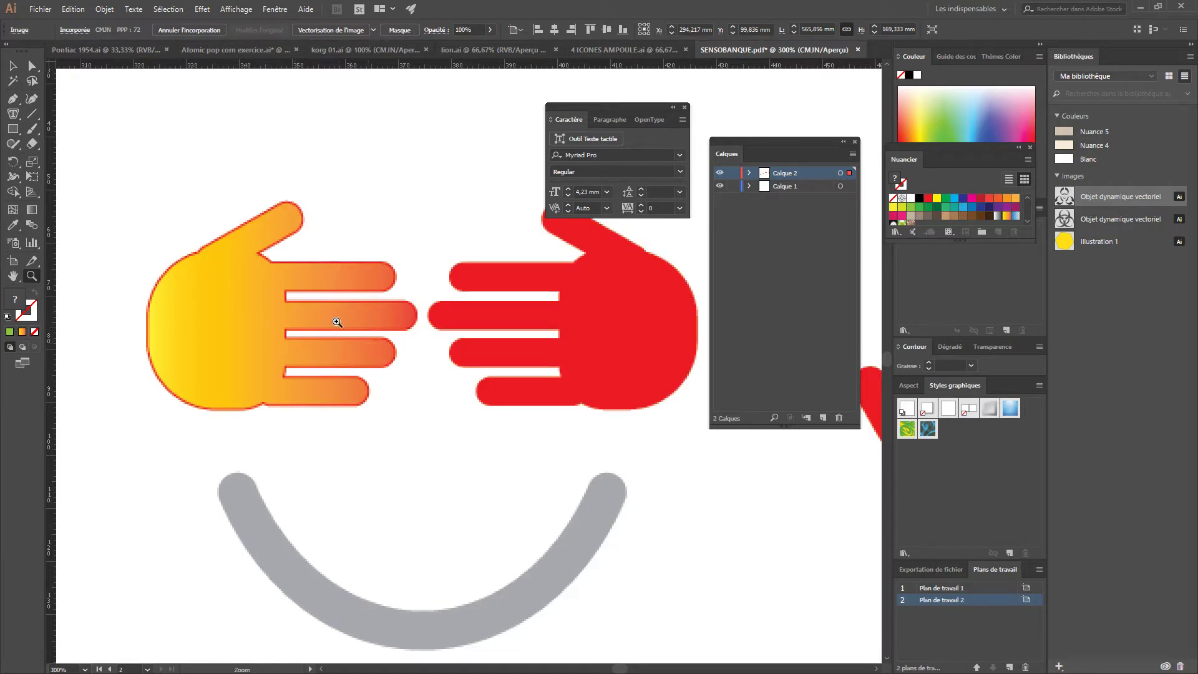
Examine the edges and fingers of the rasterized left hand at magnifications up to 6400%
left_click(294, 278)
left_click(495, 349)
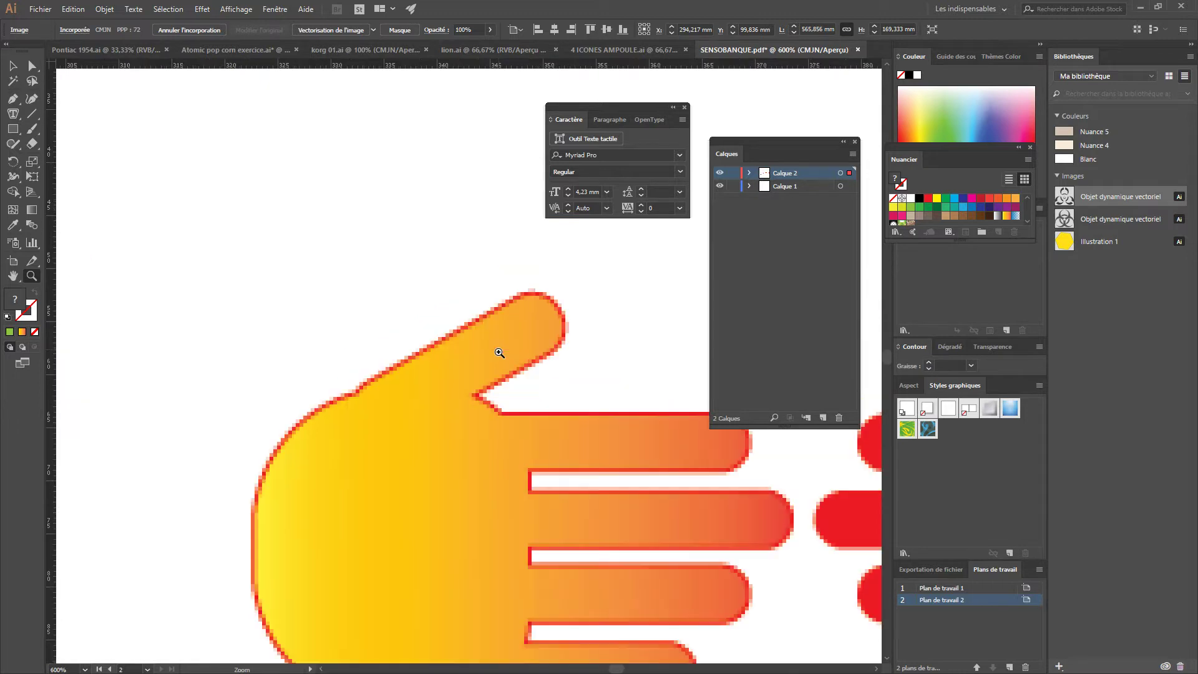
left_click(506, 418)
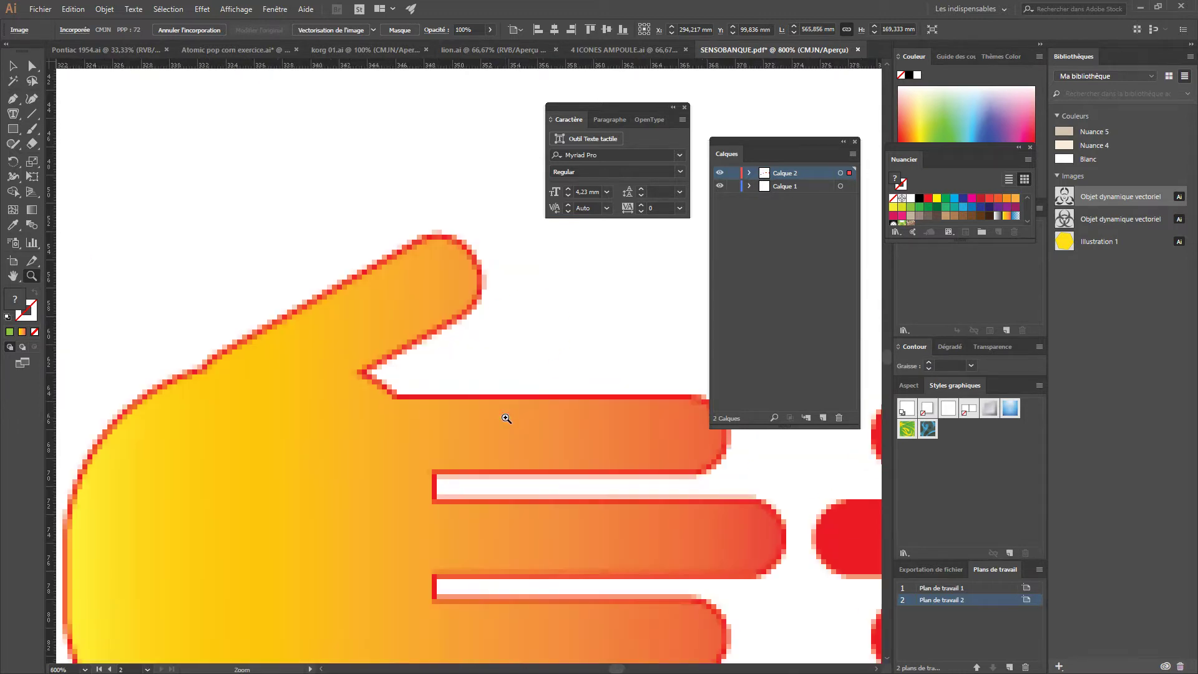
left_click(395, 355)
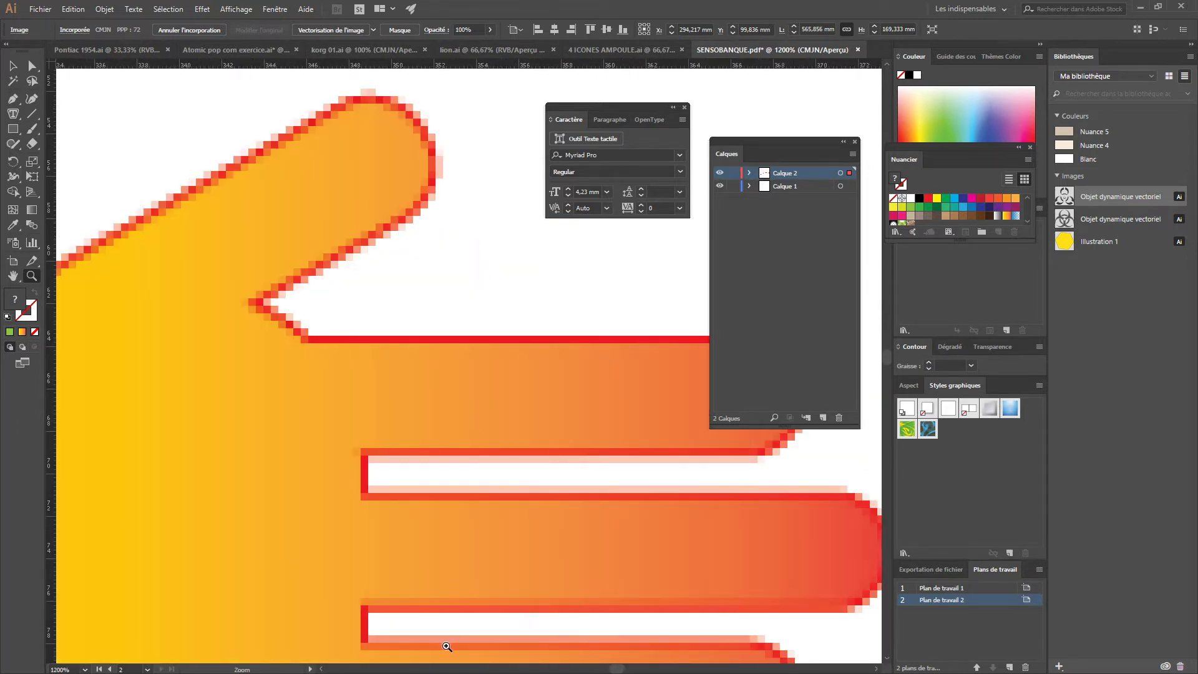
left_click(416, 575)
left_click(609, 551)
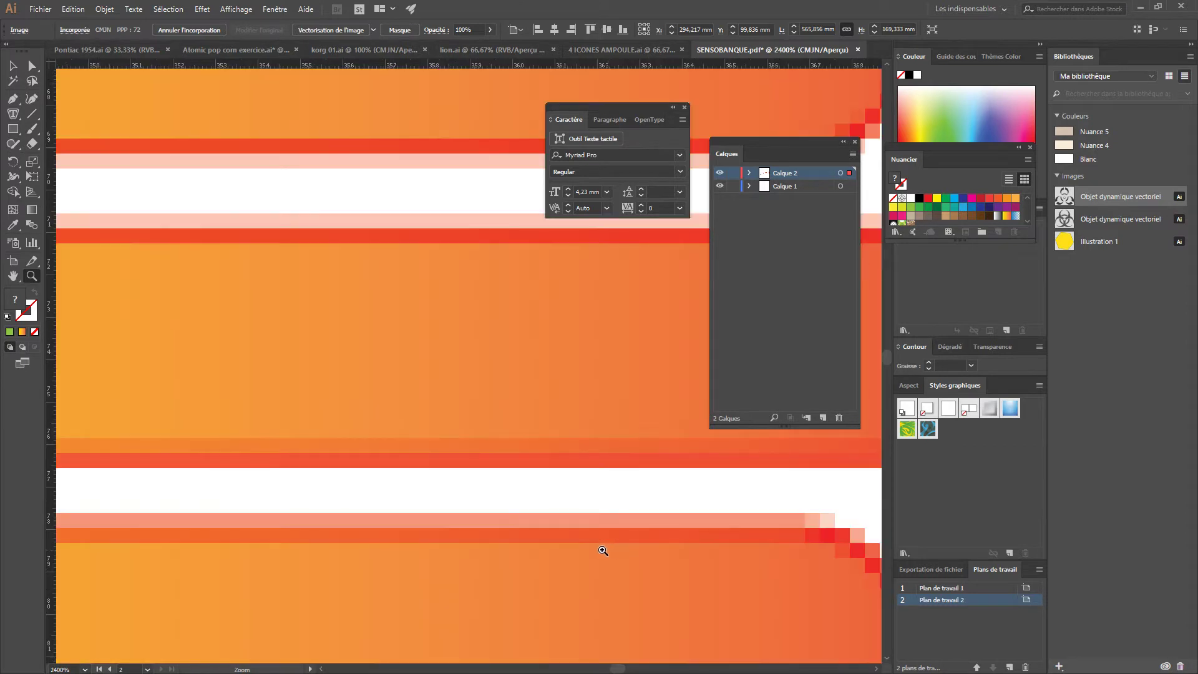
left_click(564, 394)
left_click(542, 444)
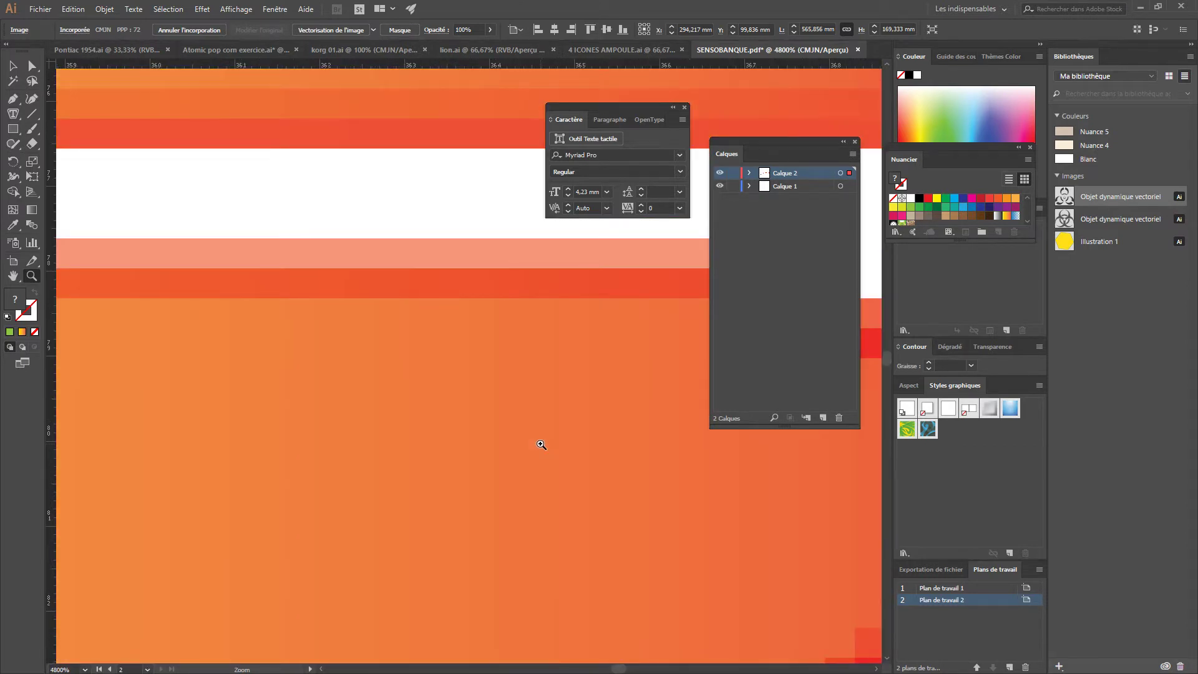
left_click(541, 444)
left_click_drag(547, 377, 659, 399)
left_click_drag(277, 429, 714, 446)
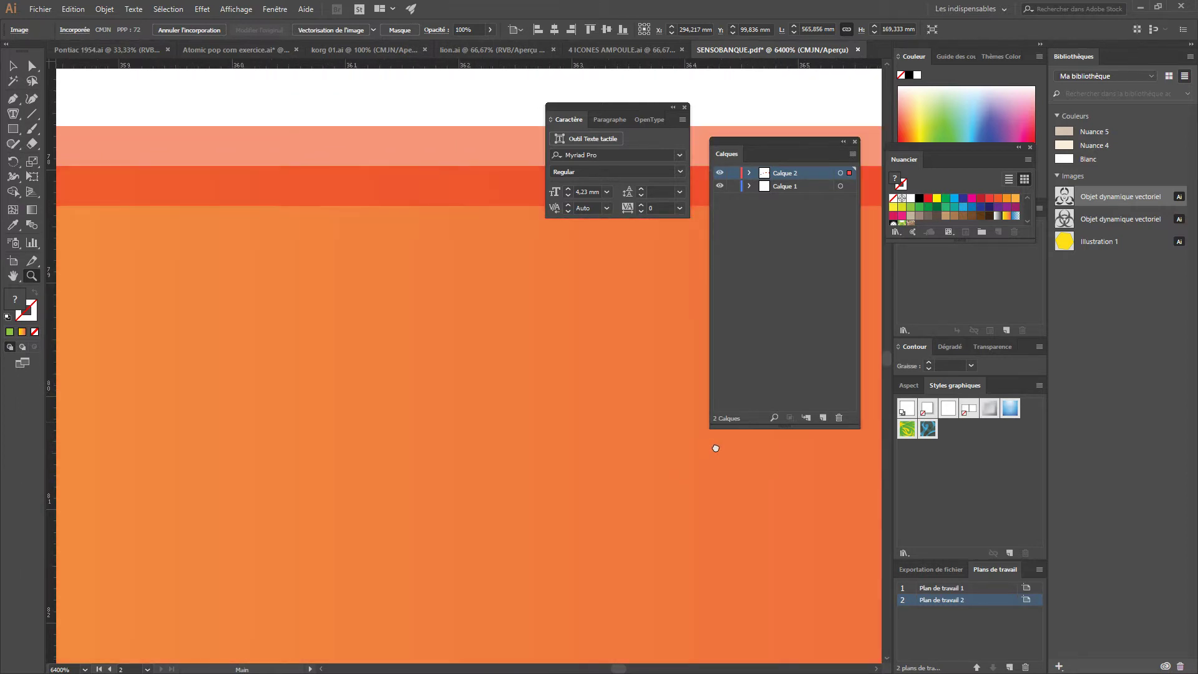
mouse_move(402, 436)
left_mouse_down()
mouse_move(692, 454)
mouse_move(591, 390)
mouse_move(539, 401)
left_mouse_up()
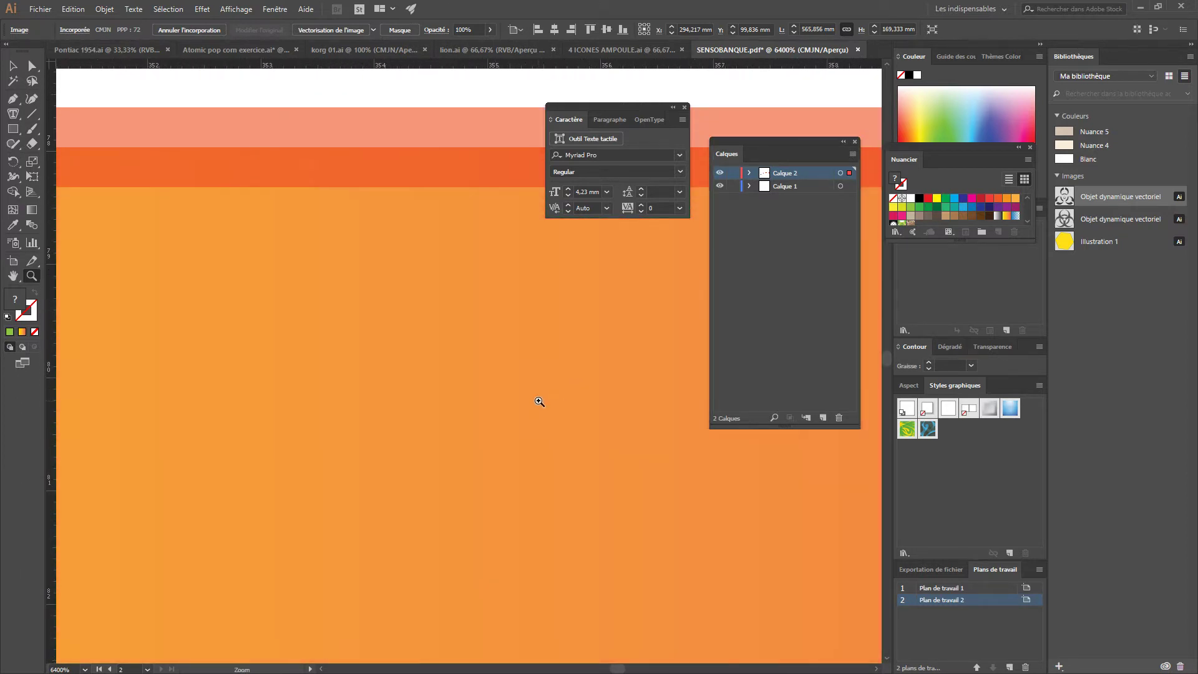
Examine the pixels of the rasterized gradient at up to 17000% magnification, and return to 600%
left_click(539, 403)
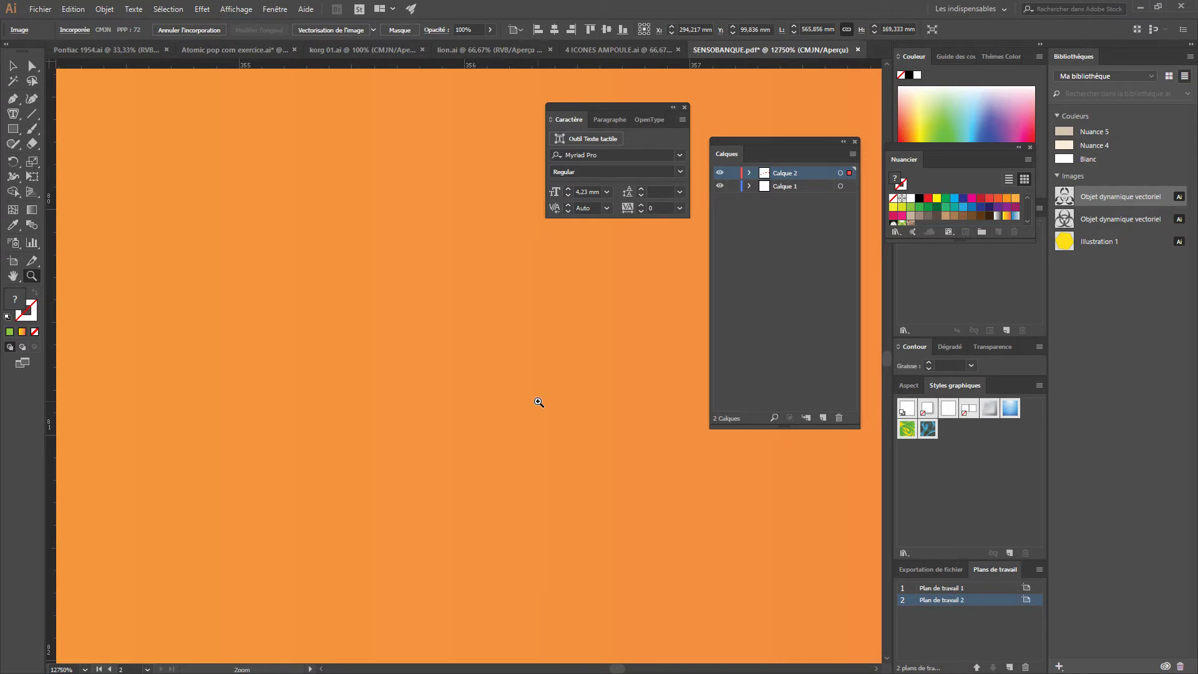
left_click(539, 403)
left_click_drag(535, 401, 616, 401)
left_click_drag(428, 420, 625, 449)
left_click_drag(447, 433, 332, 431)
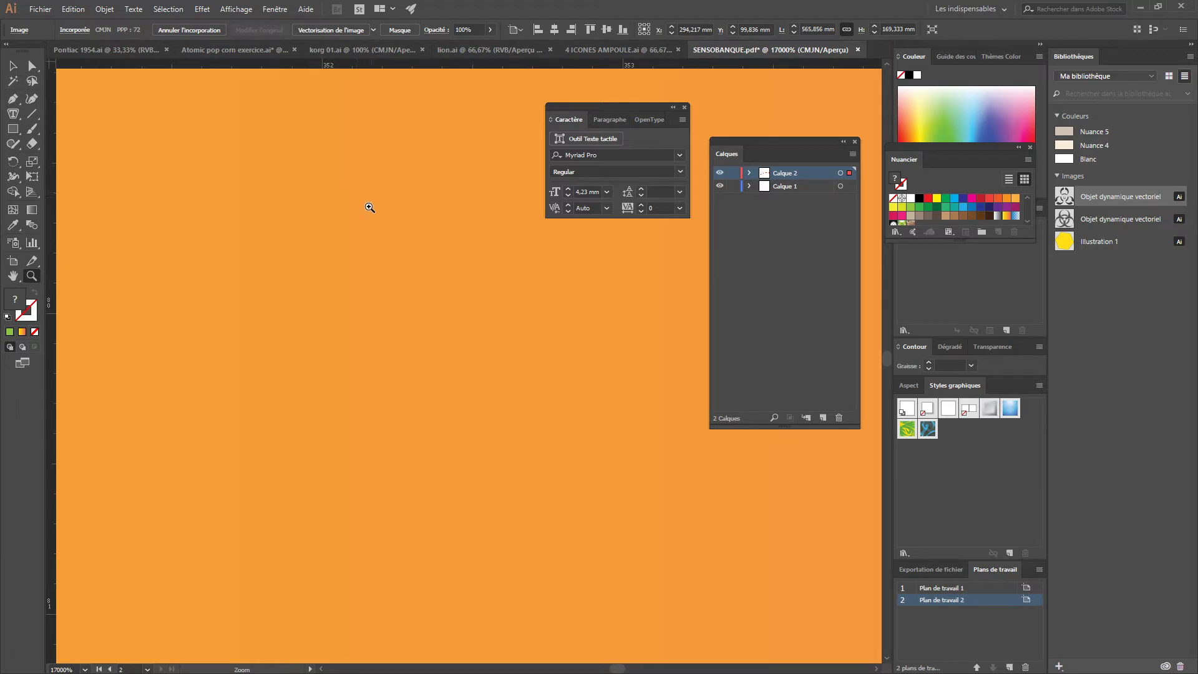
left_click(421, 294)
left_click(482, 386, "alt")
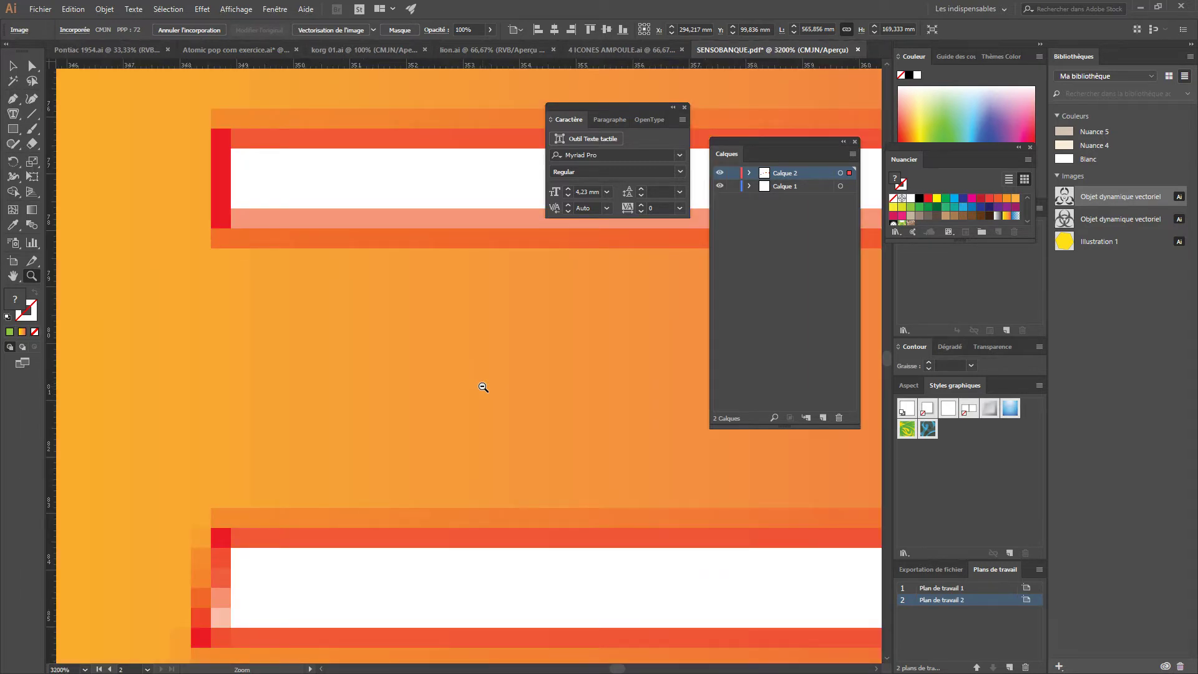
left_click(482, 387, "alt")
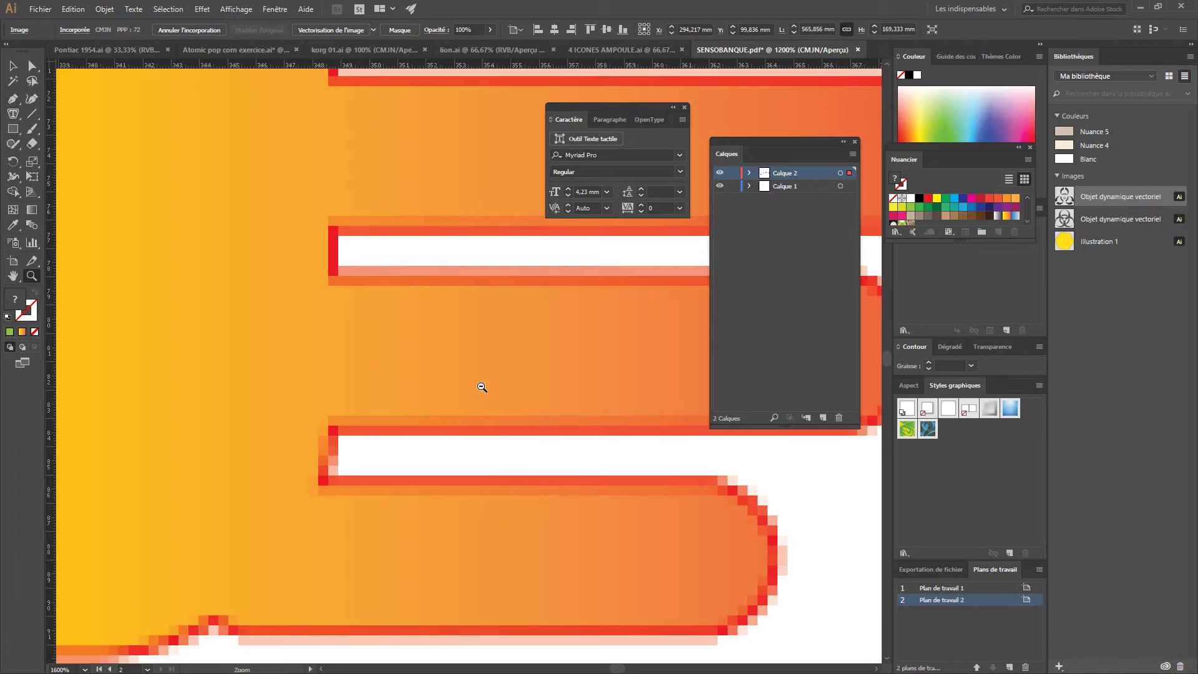
left_click(482, 387, "alt")
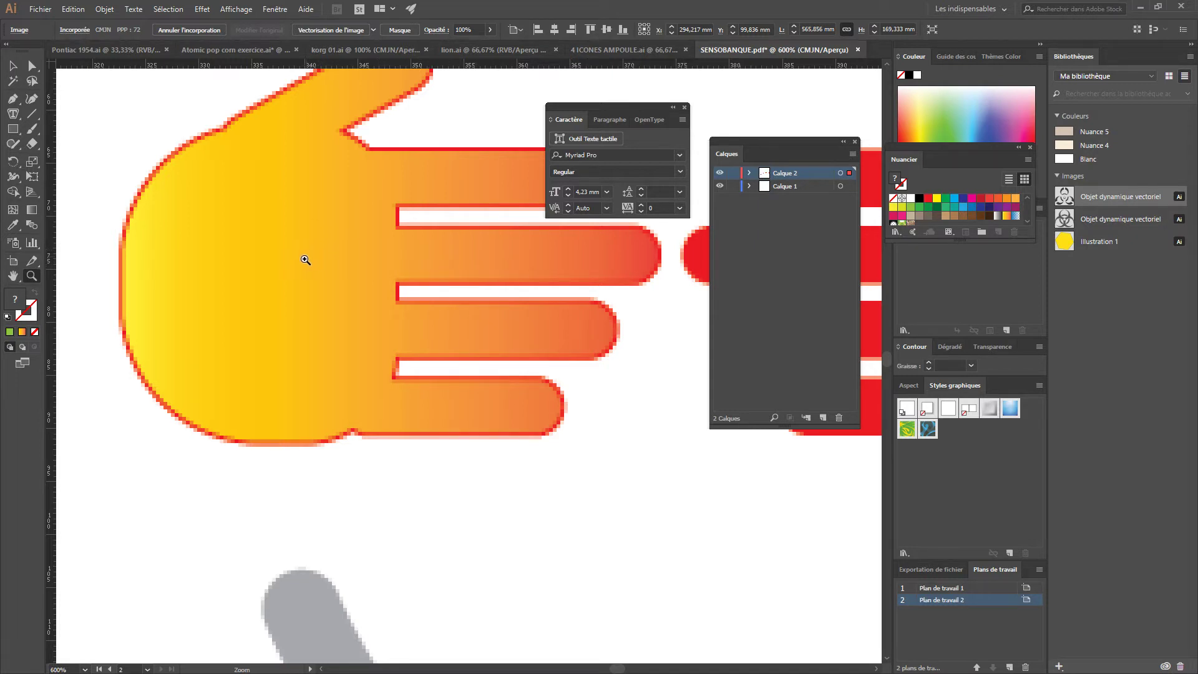
Undo the rasterization and bring both hands and the smile back into view at 300%
key("a")
key("ctrl+z")
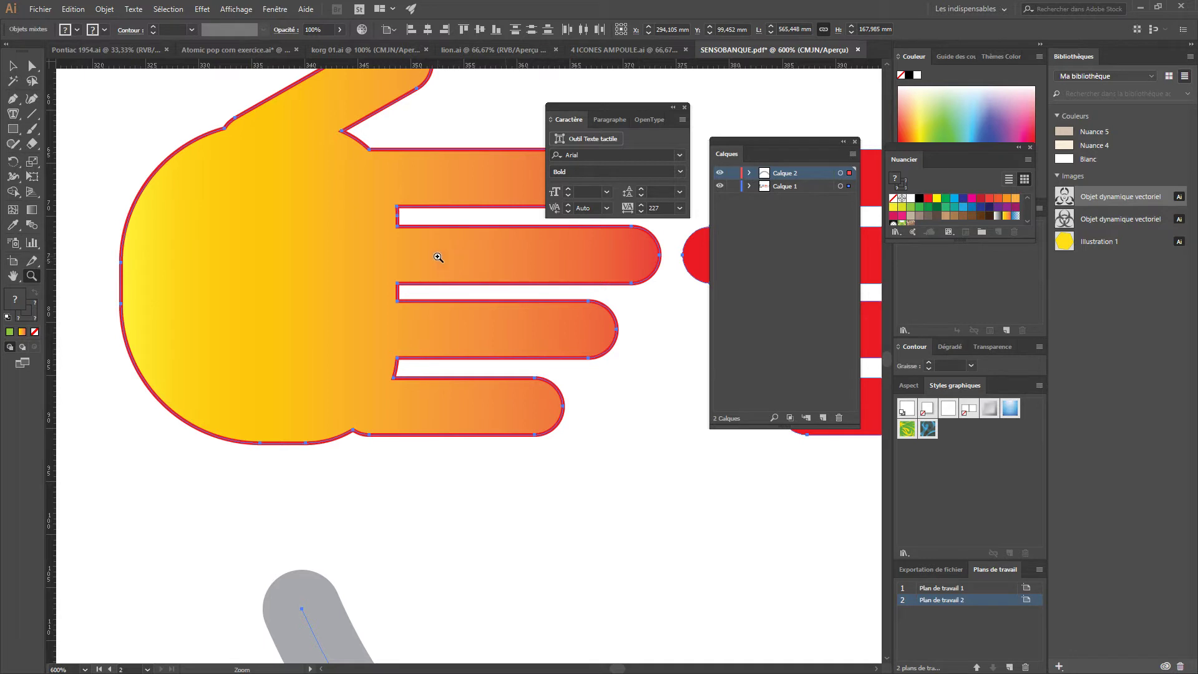
left_click(527, 308, "alt")
left_click(499, 380, "alt")
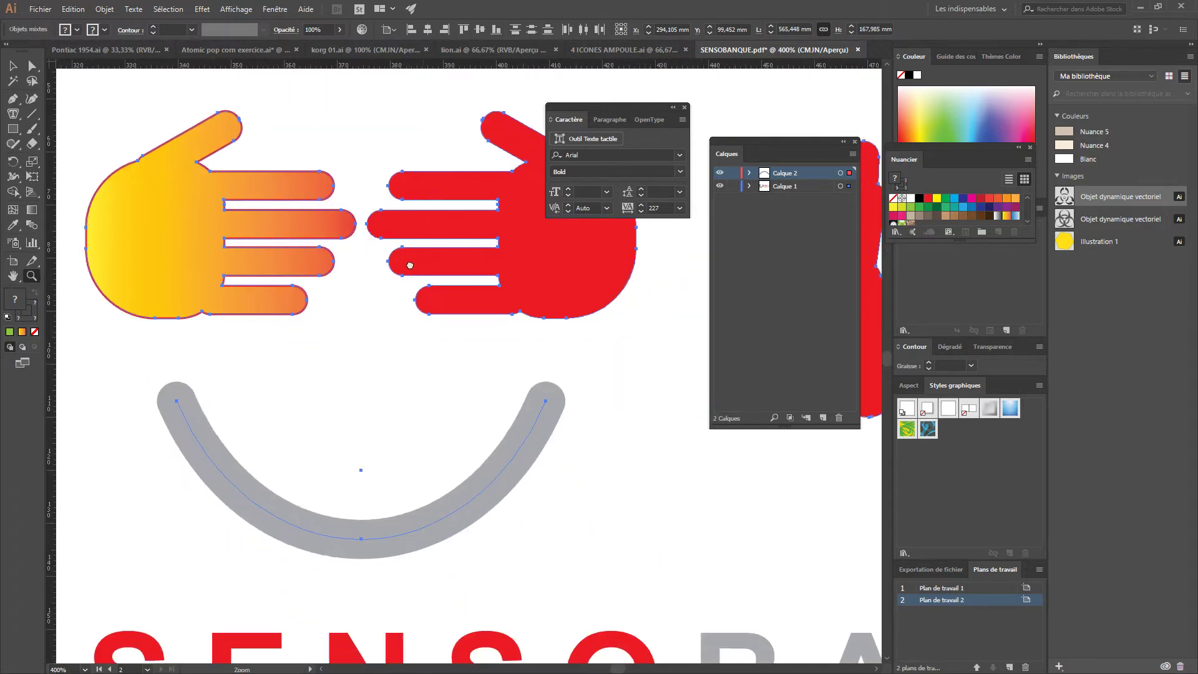
left_click(448, 246, "alt")
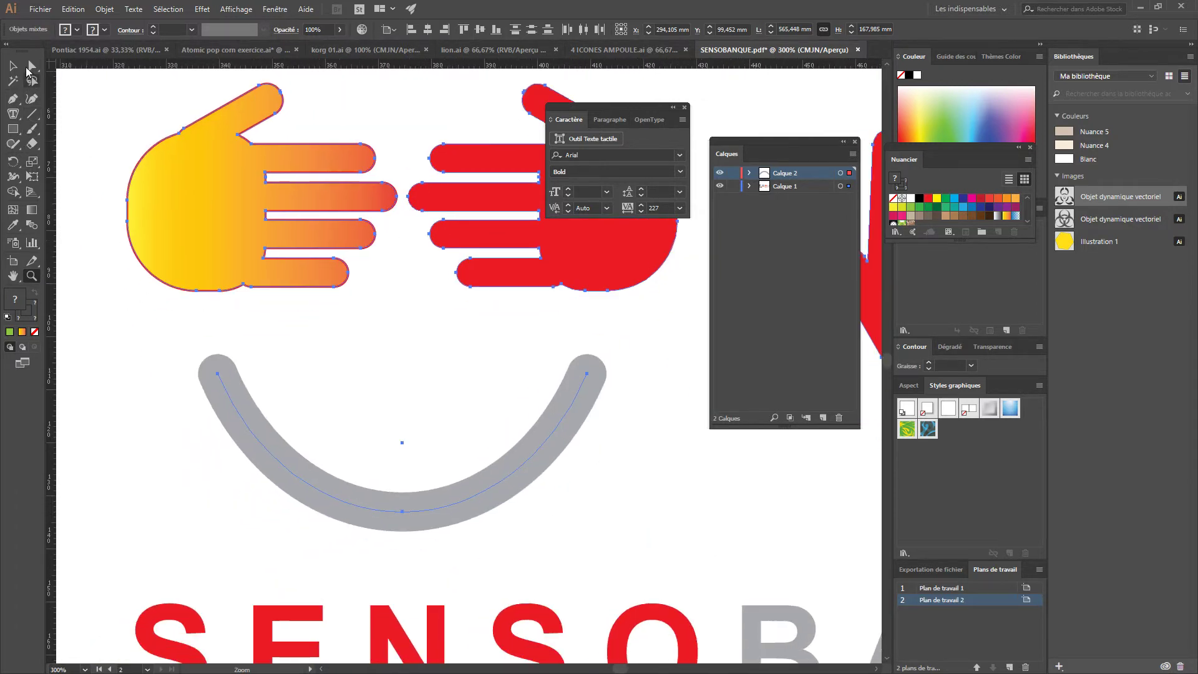
Look over the logo variants on the first artboard and focus on the large black hand at 300%
left_click(31, 65)
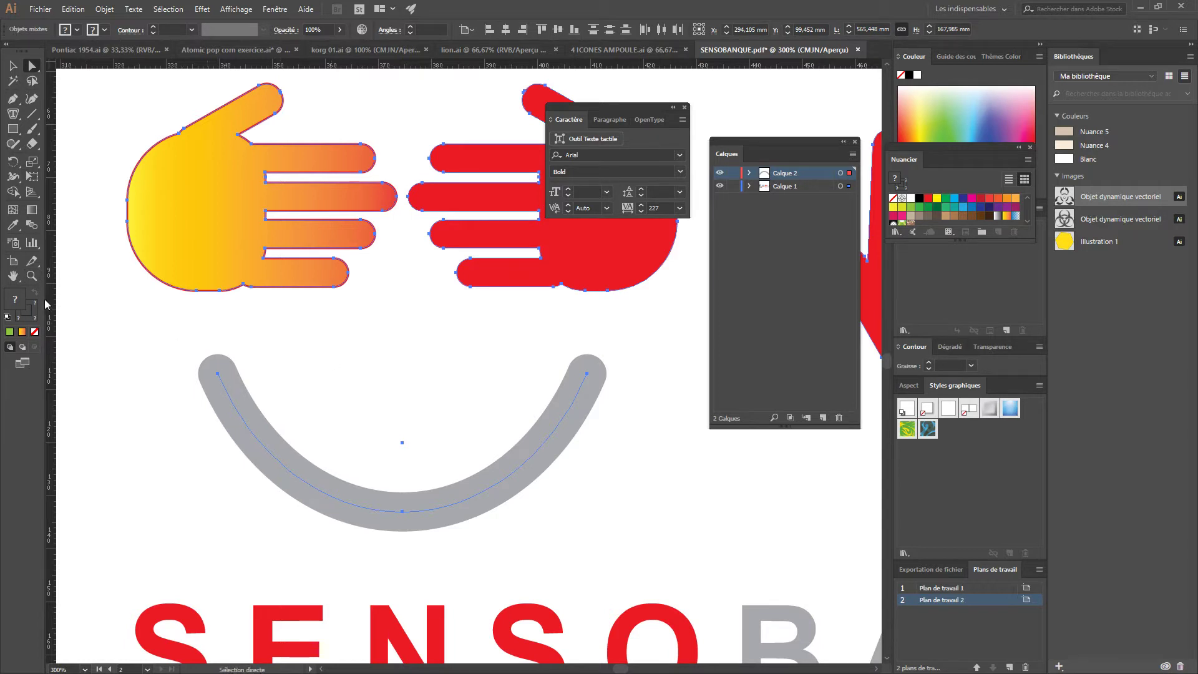
left_click(32, 275)
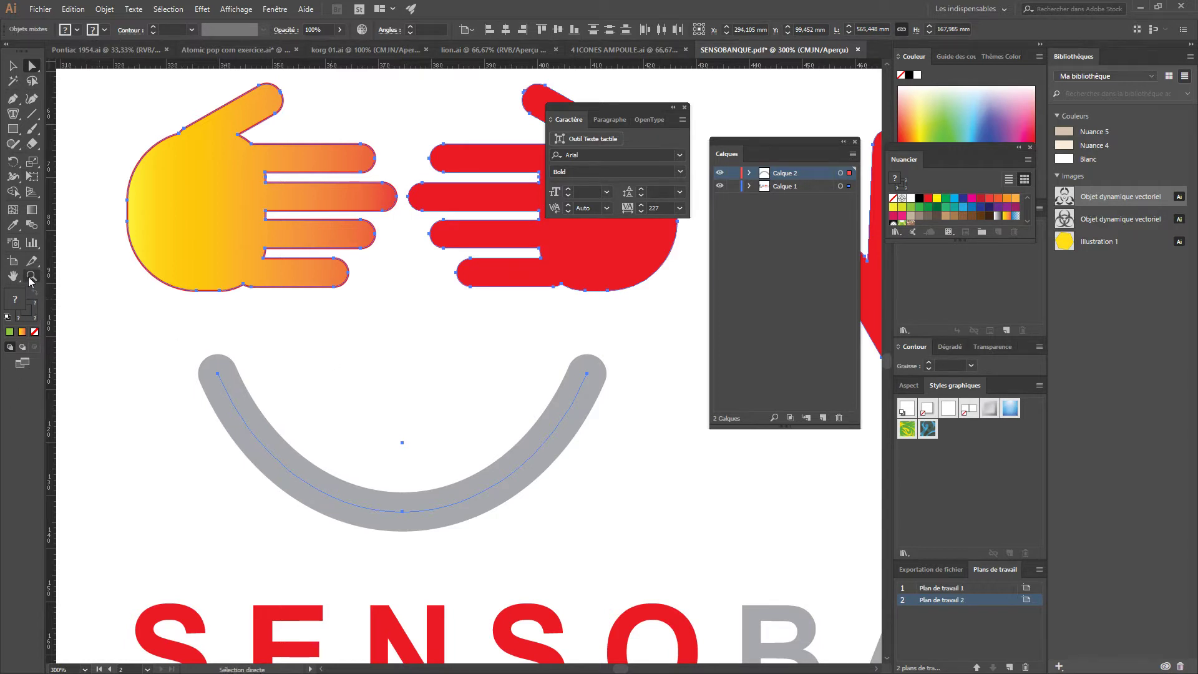
left_click(459, 360, "alt")
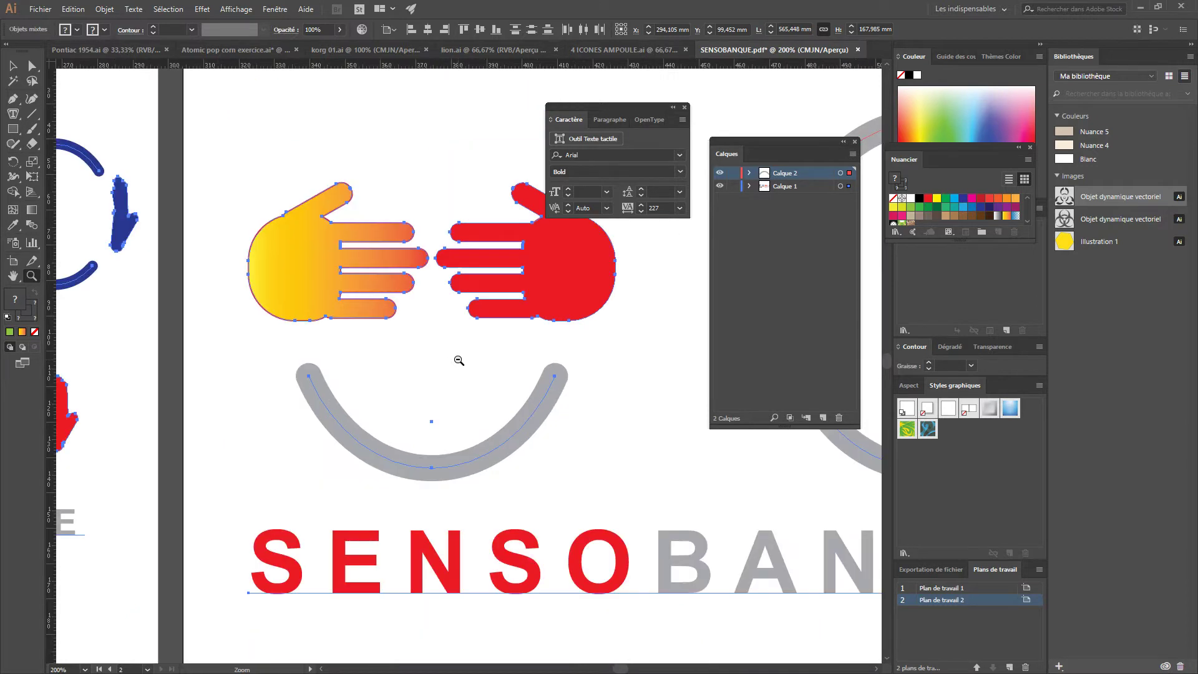
left_click(390, 279, "alt")
left_click_drag(325, 332, 344, 341)
left_click_drag(545, 356, 601, 344)
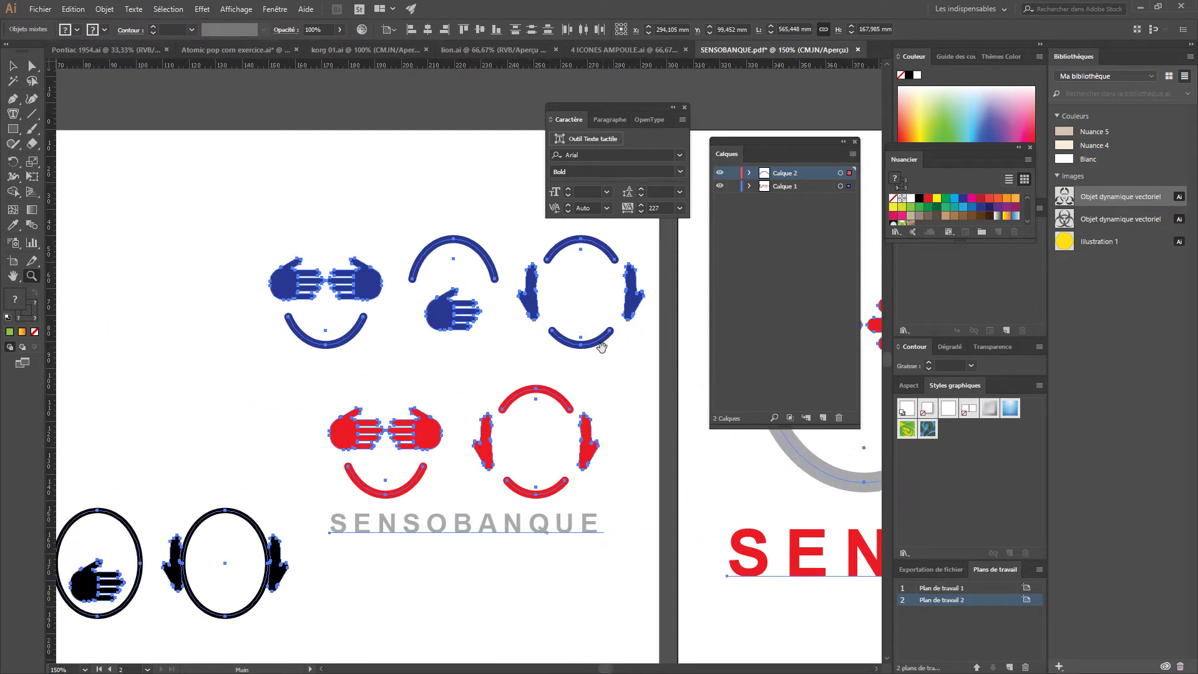
left_click_drag(409, 356, 718, 429)
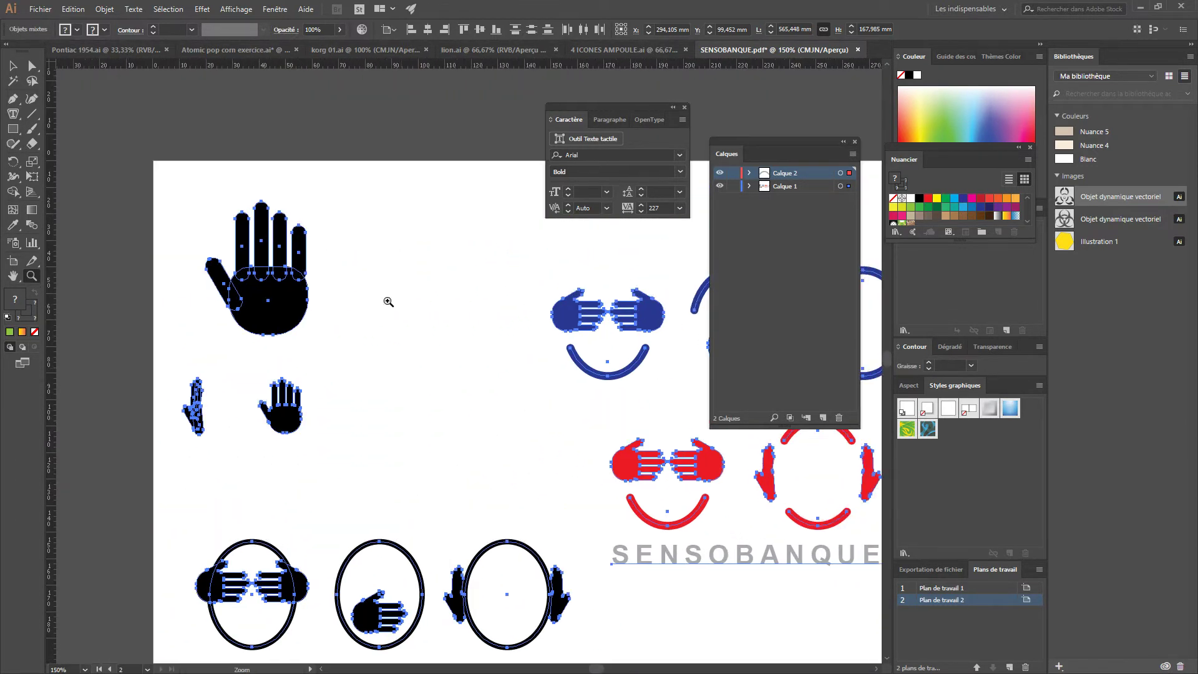
left_click(308, 285)
left_click(413, 317)
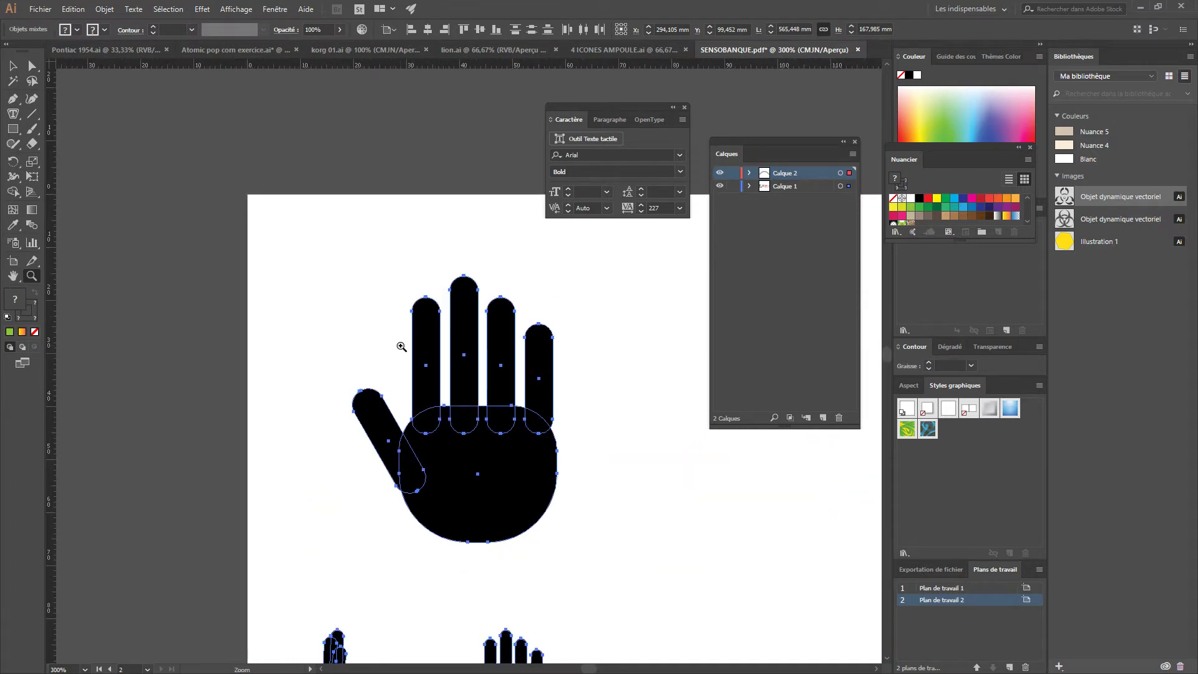
Clear the selection of all artwork, pick the large black hand's little finger to load its black fill, and deselect it
key("v")
left_click(542, 366)
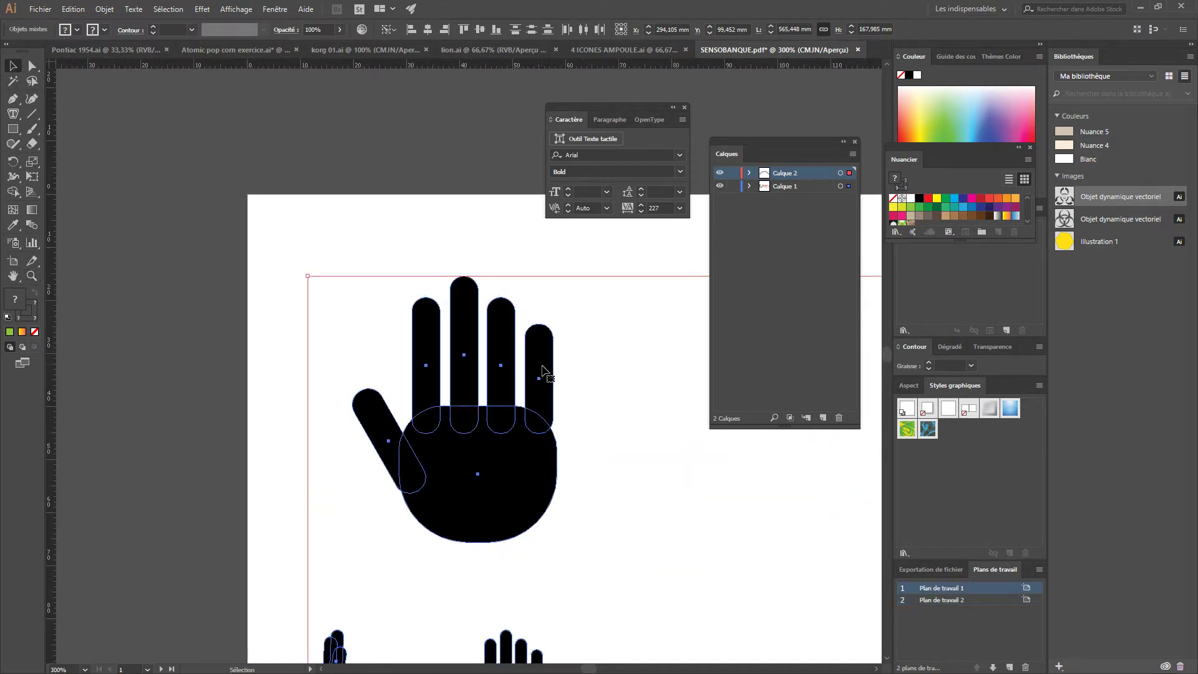
left_click(612, 380)
left_click_drag(523, 349, 359, 277)
left_click(312, 278)
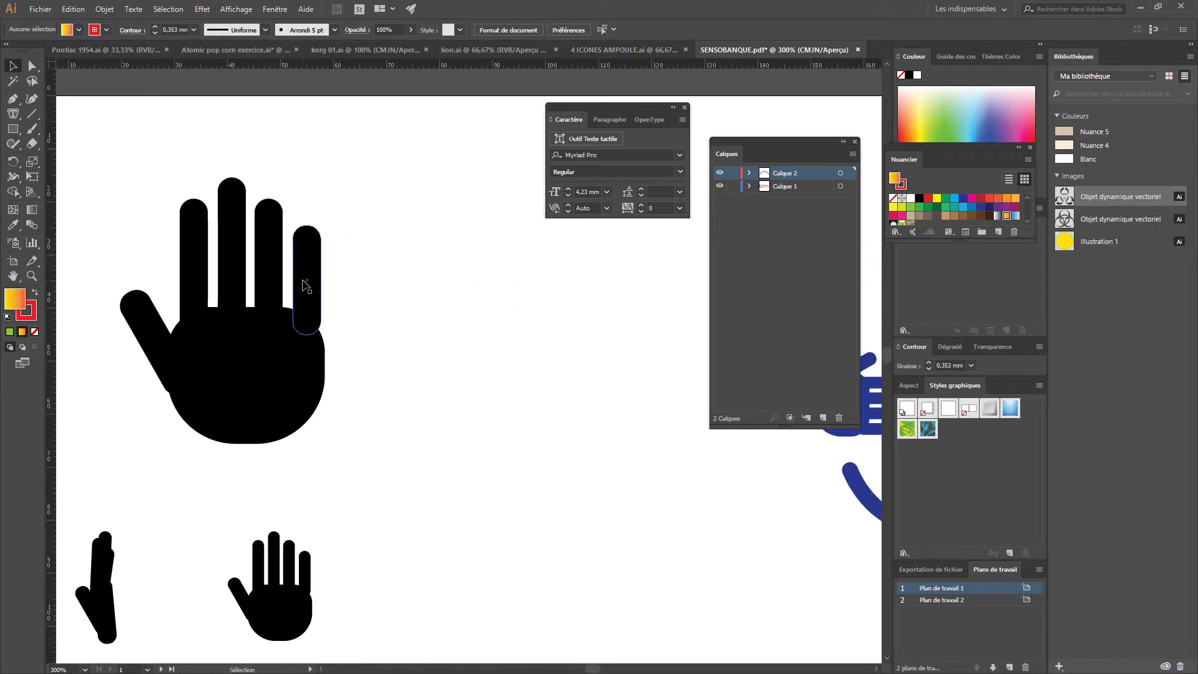
left_click(421, 297)
left_click_drag(424, 301, 387, 288)
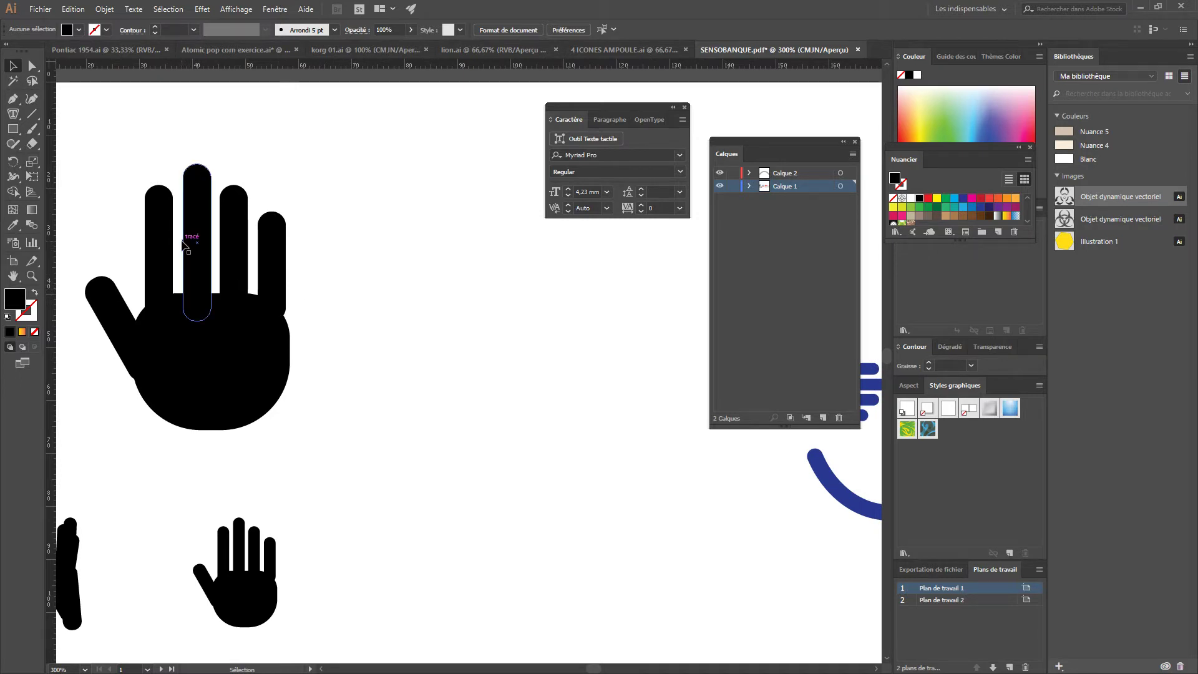
Paint two crossing black Paintbrush strokes beside the large black hand, the descending one about 36 by 26 mm
left_click(36, 131)
left_click_drag(393, 234, 587, 372)
left_click_drag(611, 262, 340, 364)
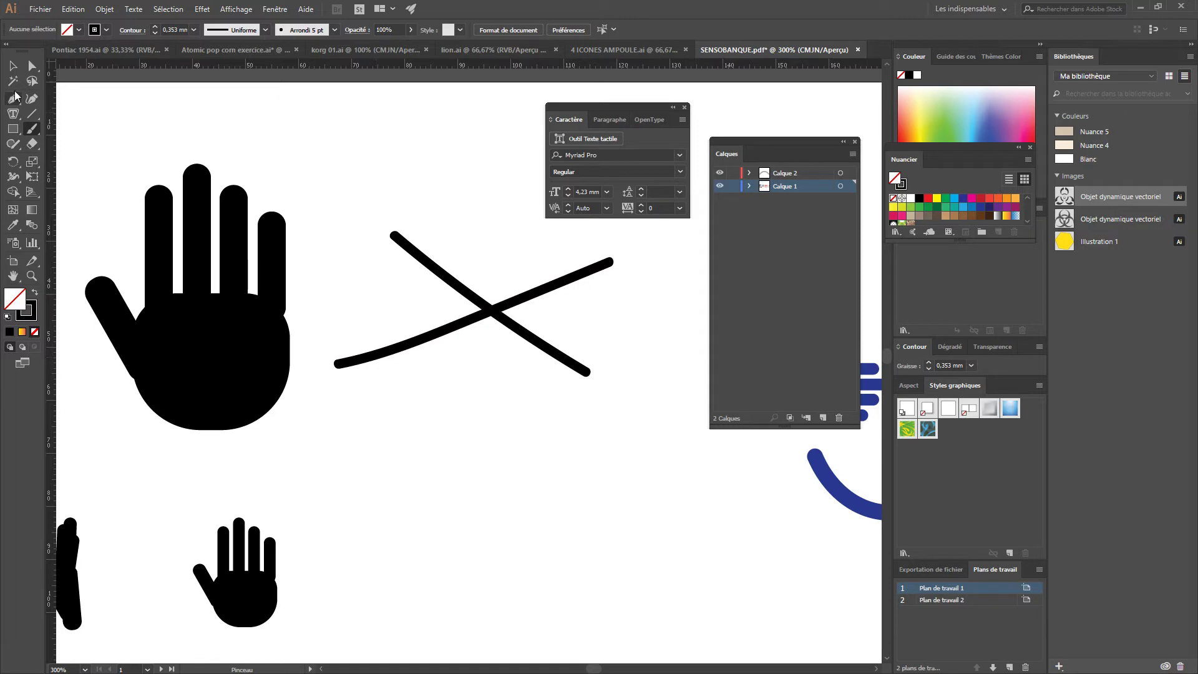
Move the two brush strokes independently, placing the descending one at about X 98.7 mm, Y 47.7 mm
left_click(12, 70)
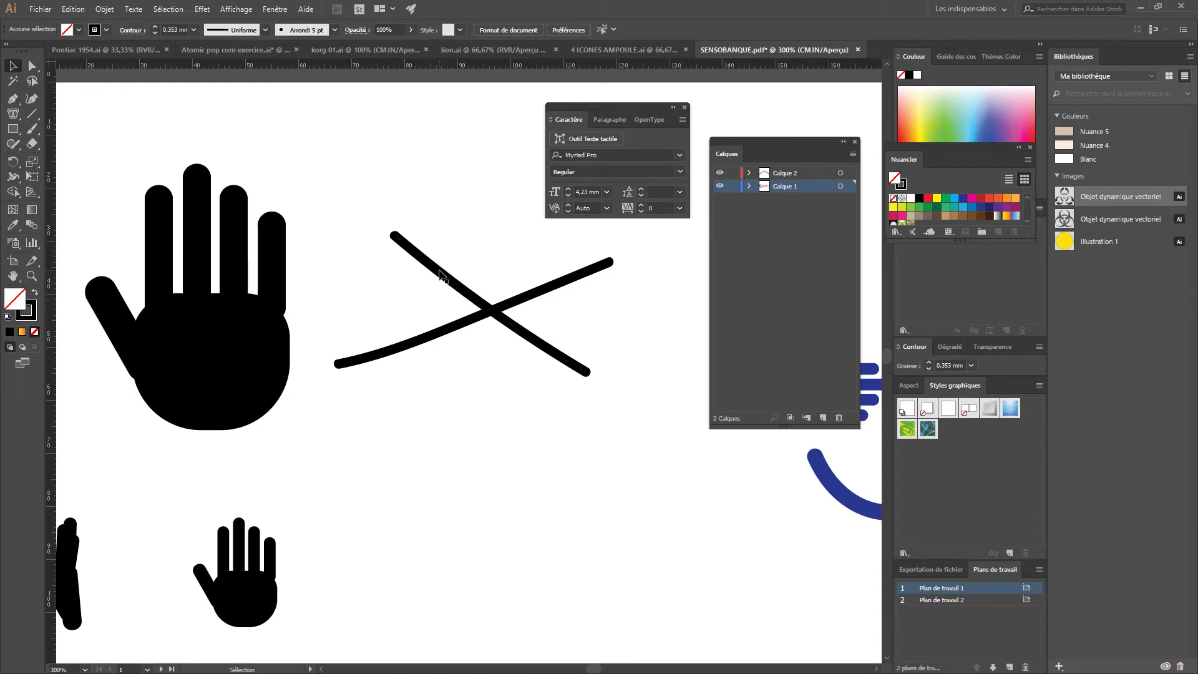
mouse_move(442, 269)
left_mouse_down()
mouse_move(415, 242)
mouse_move(443, 263)
mouse_move(445, 334)
mouse_move(496, 325)
left_mouse_up()
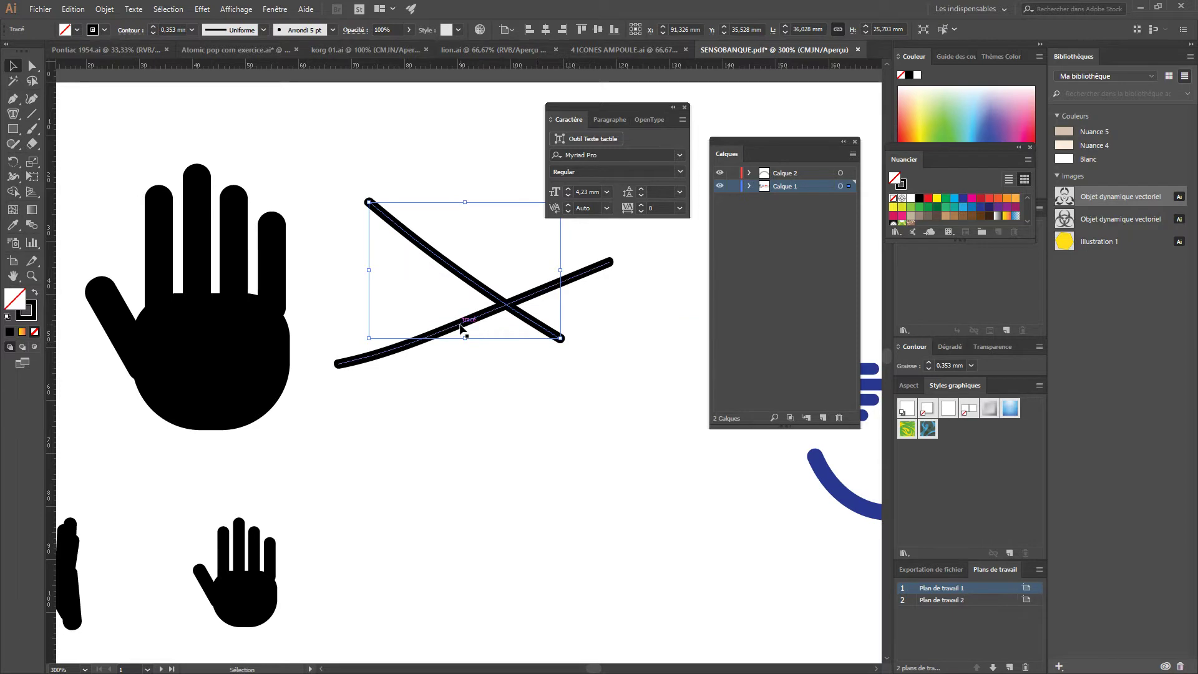
mouse_move(496, 399)
left_mouse_down()
mouse_move(507, 407)
mouse_move(451, 295)
mouse_move(535, 356)
mouse_move(556, 397)
left_mouse_up()
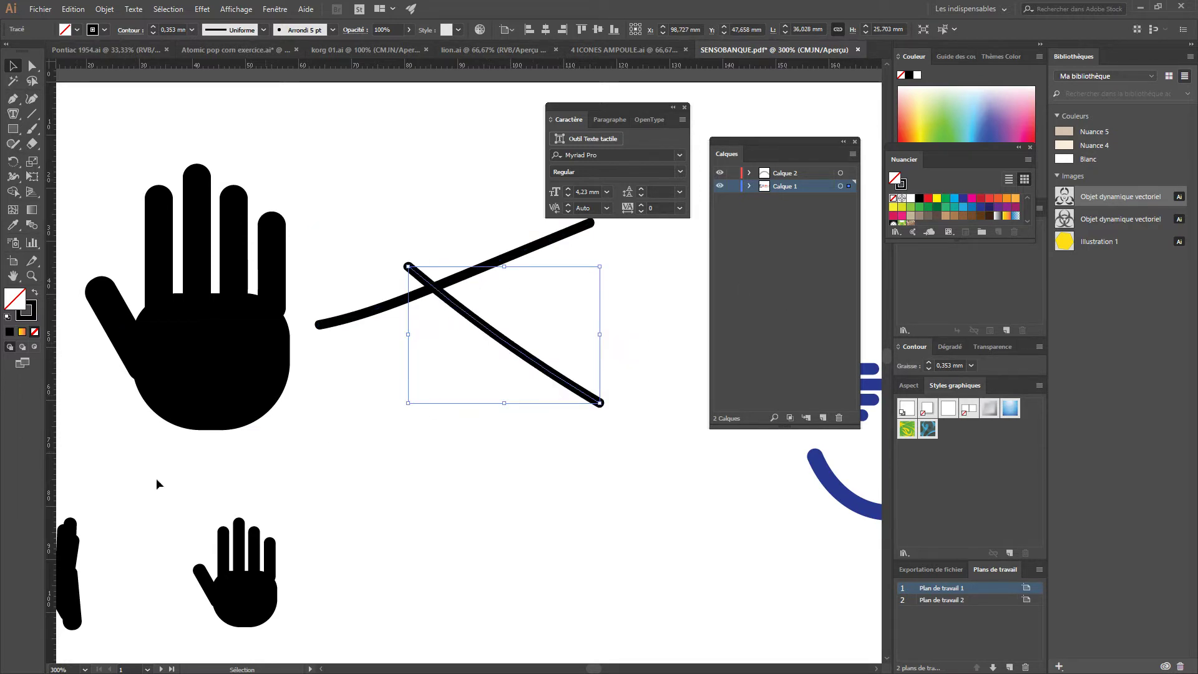
Recolour the descending brush stroke dark green, try thicker weights and set its stroke weight to 2 mm
left_click(935, 208)
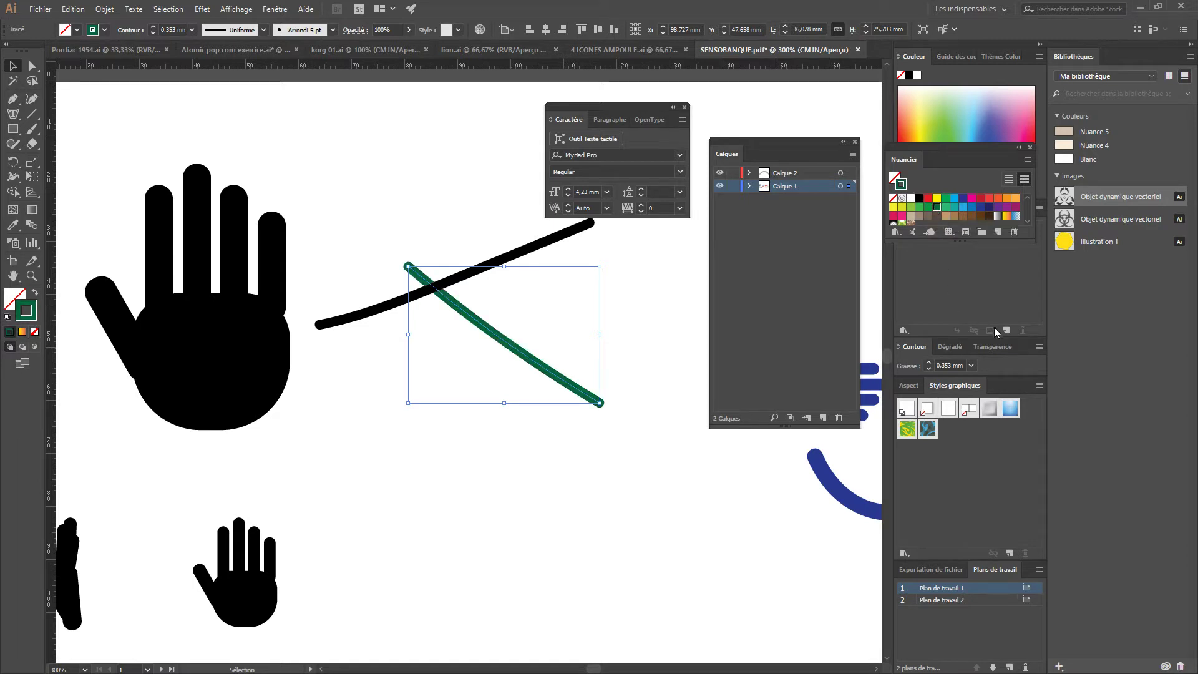
left_click(928, 362)
left_click(928, 363)
left_click(928, 362)
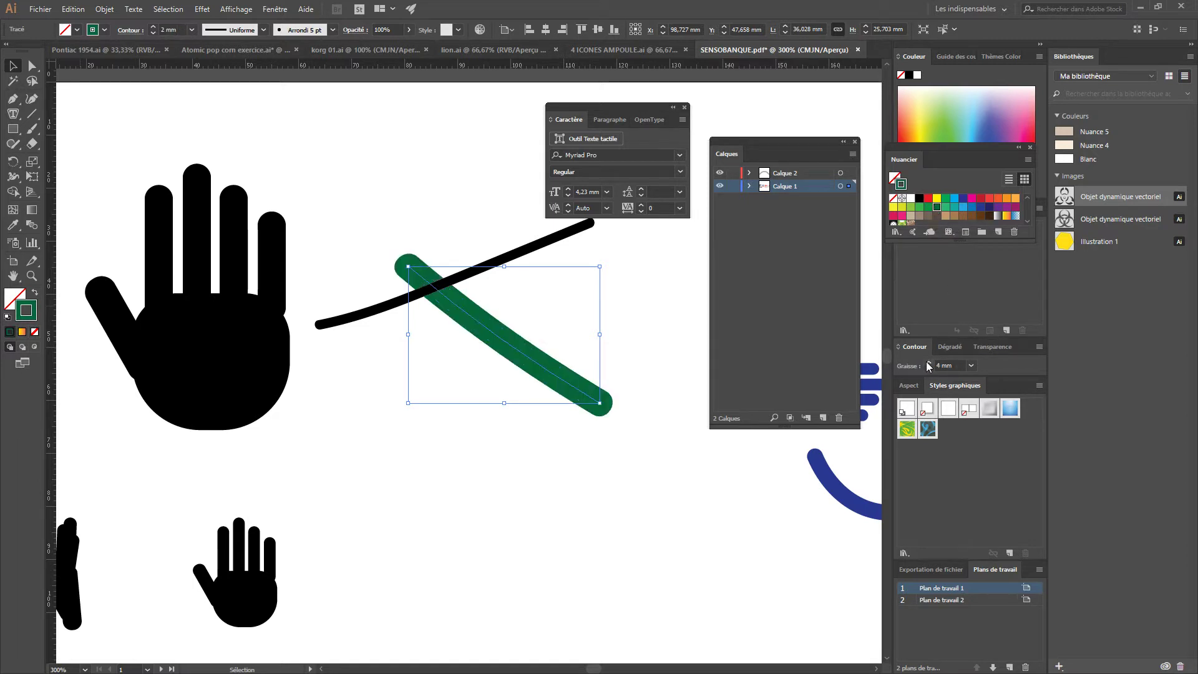
left_click(928, 363)
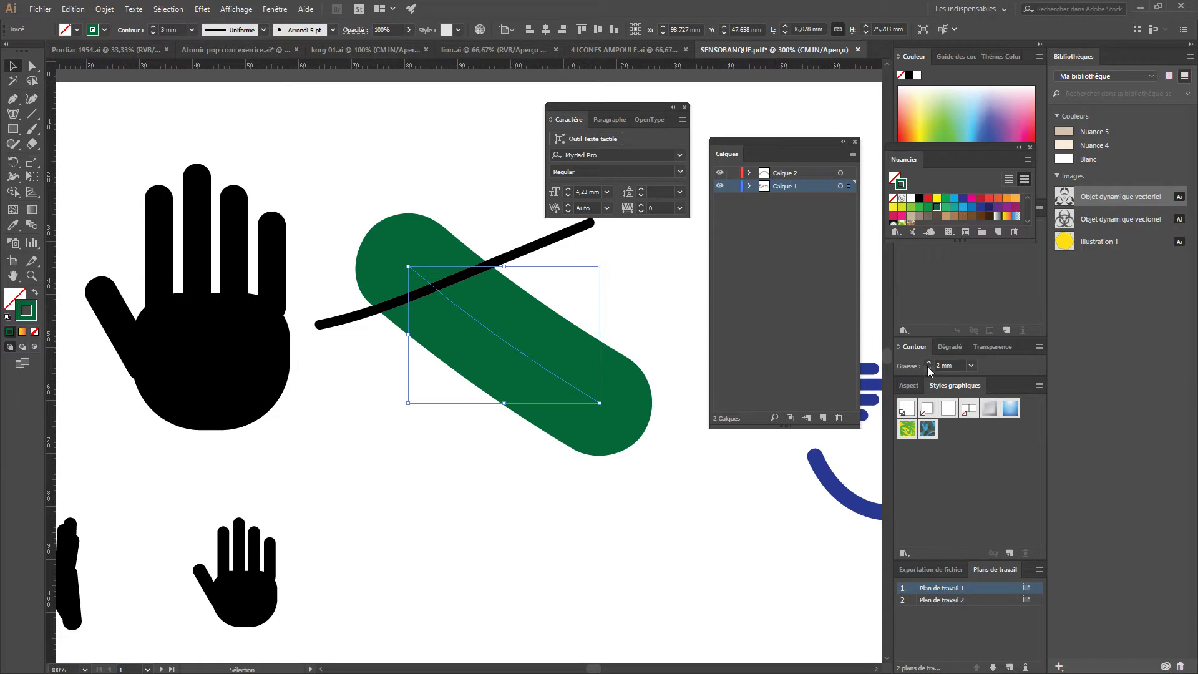
left_click(928, 369)
left_click(928, 369)
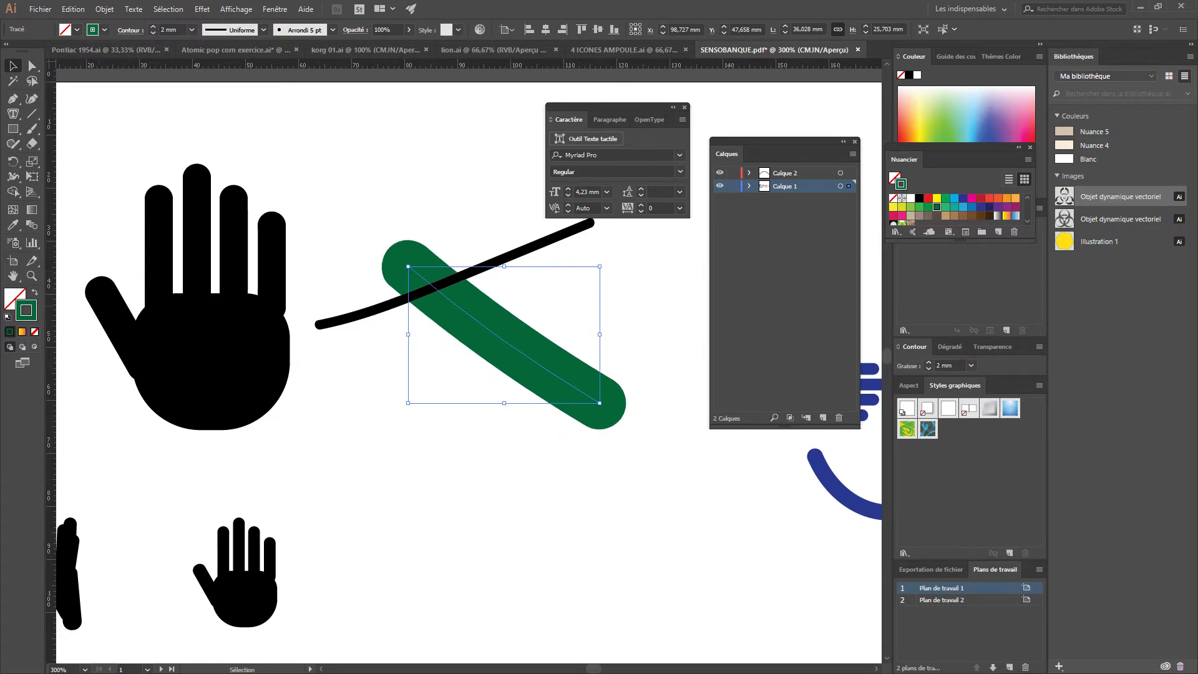
Copy the ascending black brush stroke's appearance onto the dark green descending stroke with the Eyedropper, and deselect it
left_click(13, 225)
left_click(370, 308)
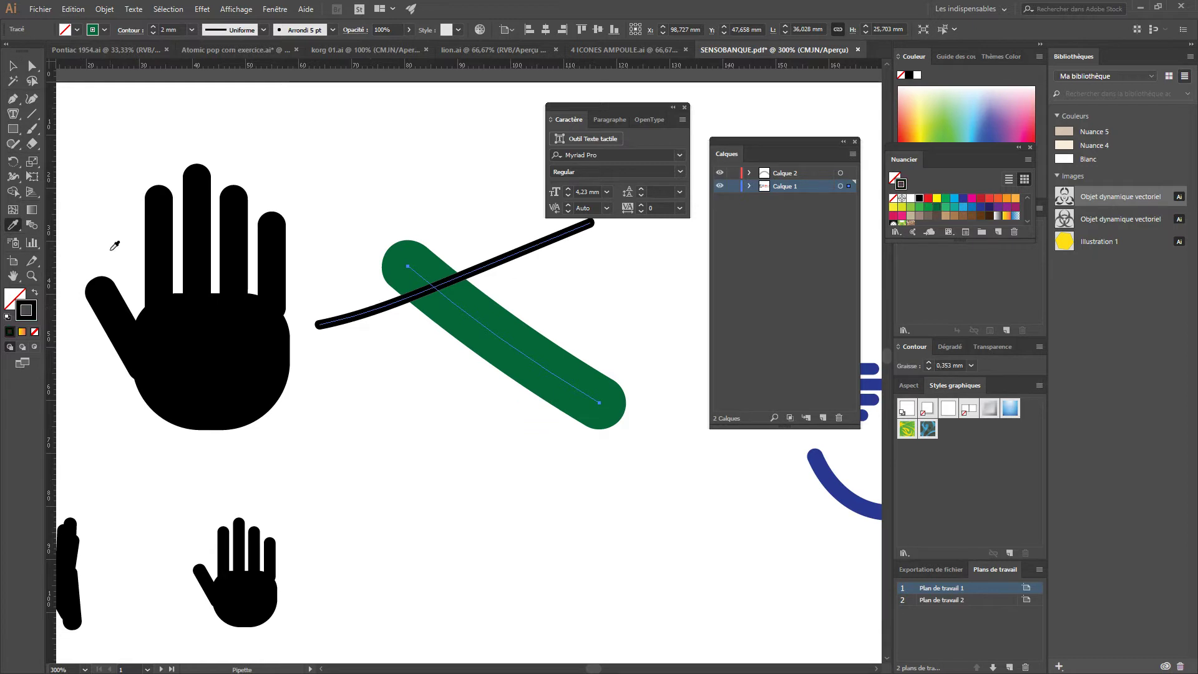
left_click(12, 66)
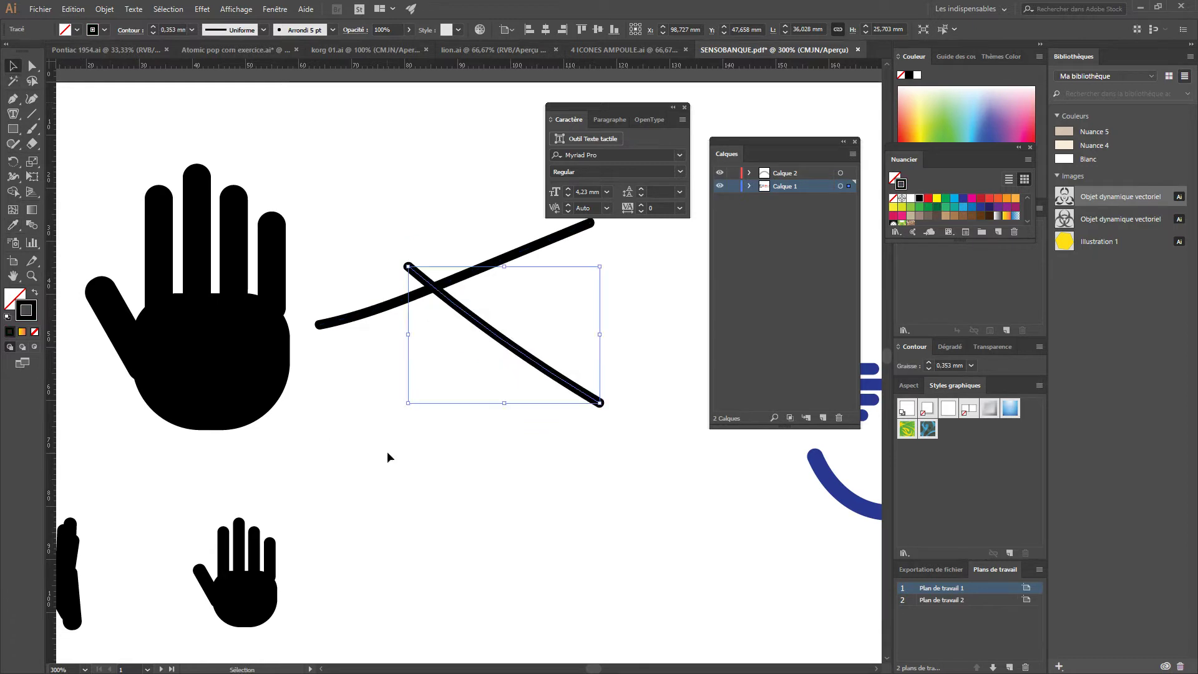
left_click(388, 453)
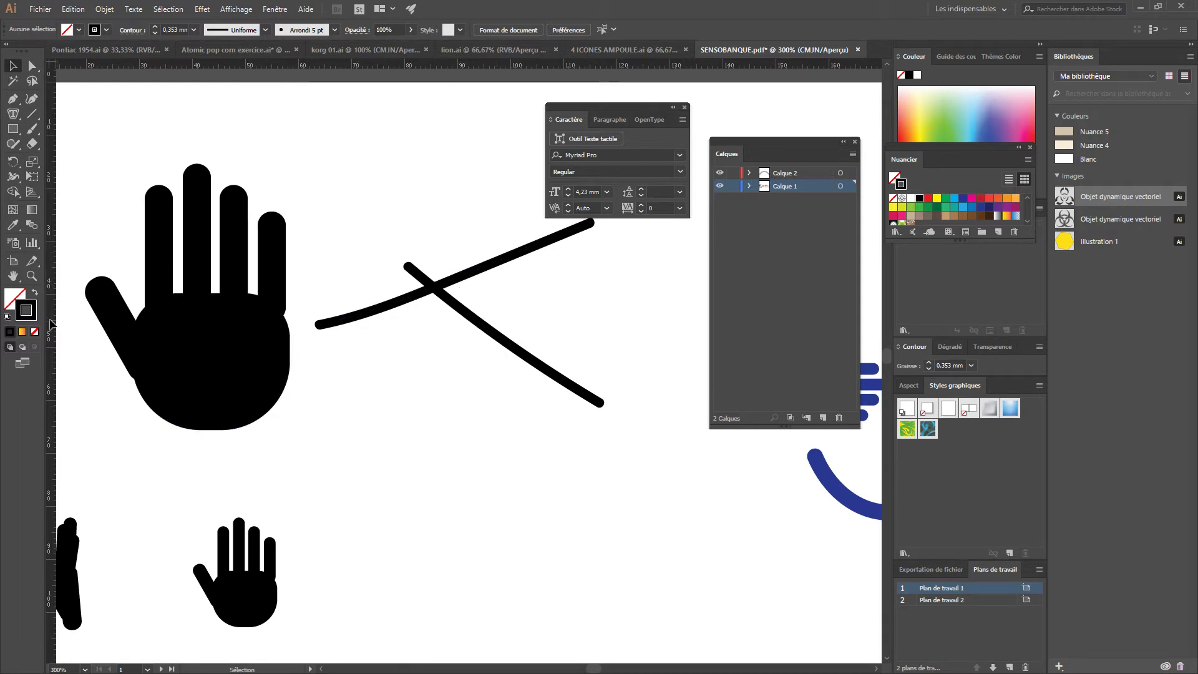
Delete the two crossing brush strokes beside the large black hand
key("z")
left_click(478, 379, "alt")
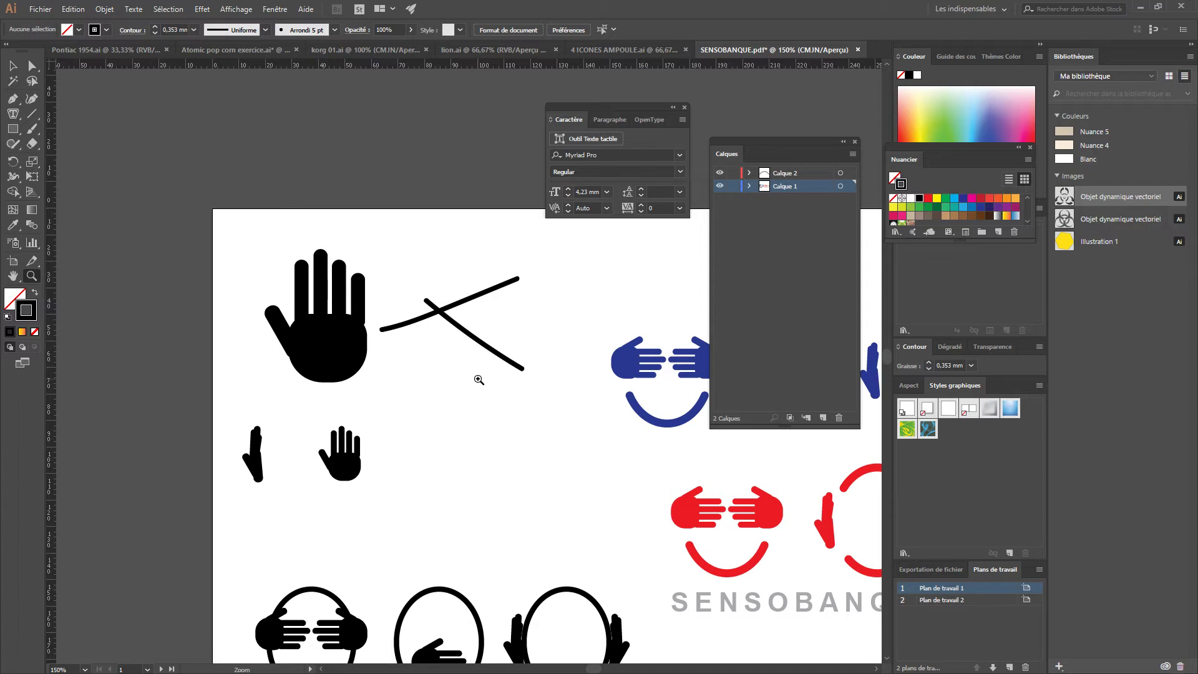
left_click_drag(573, 385, 479, 324)
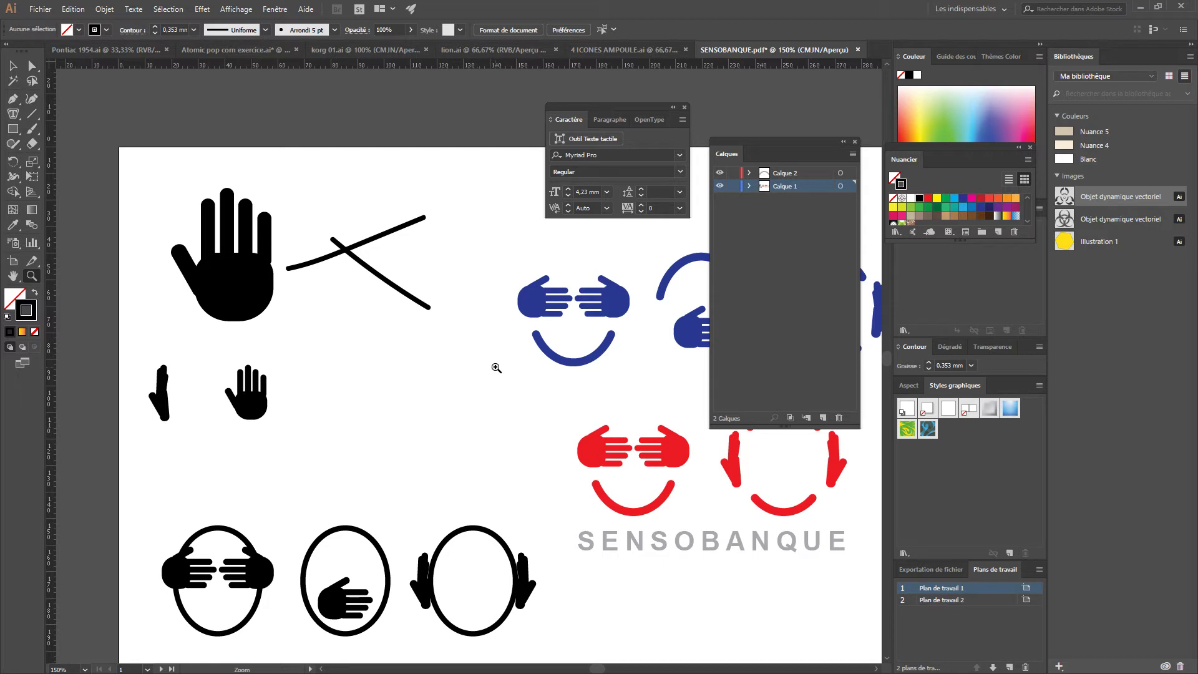
left_click(12, 65)
left_click_drag(327, 211, 372, 289)
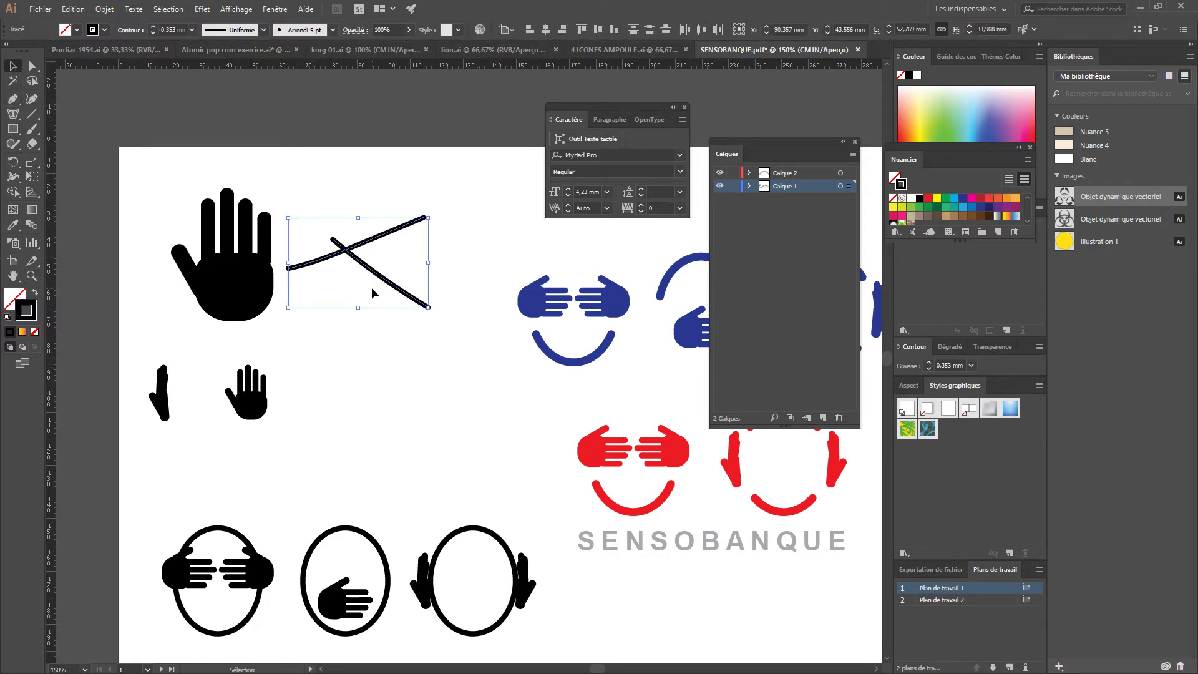
key("Delete")
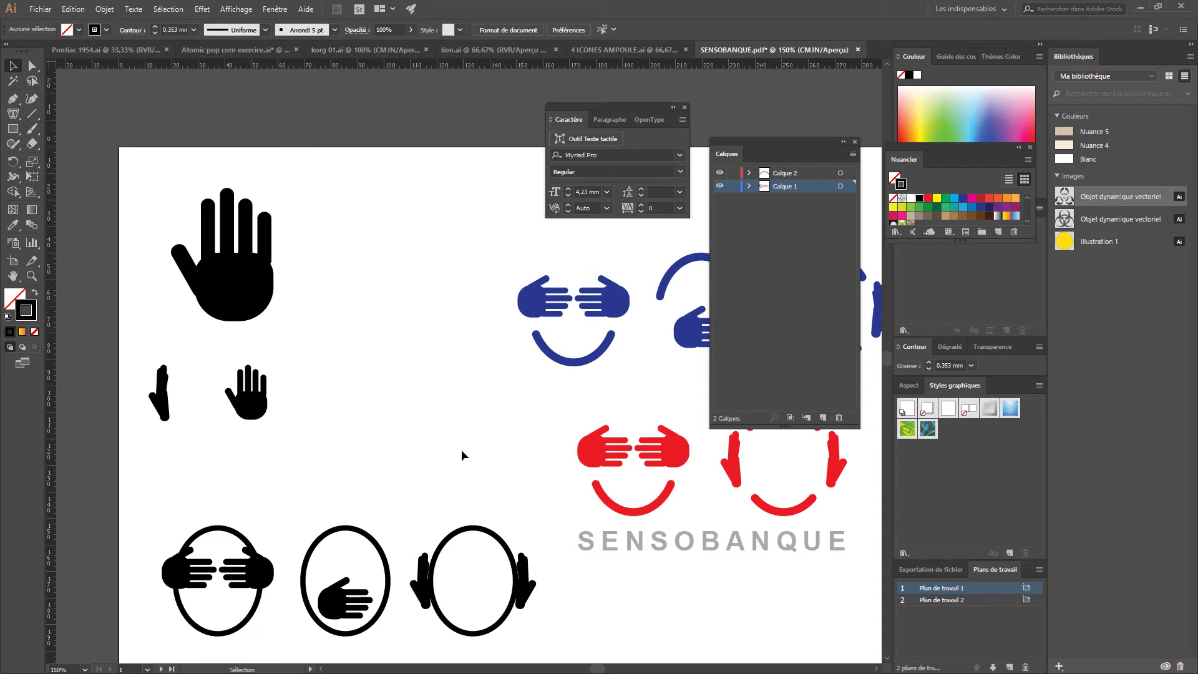
Close the SENSOBANQUE.pdf document and answer its save prompt
scroll(459, 447, "down", 1)
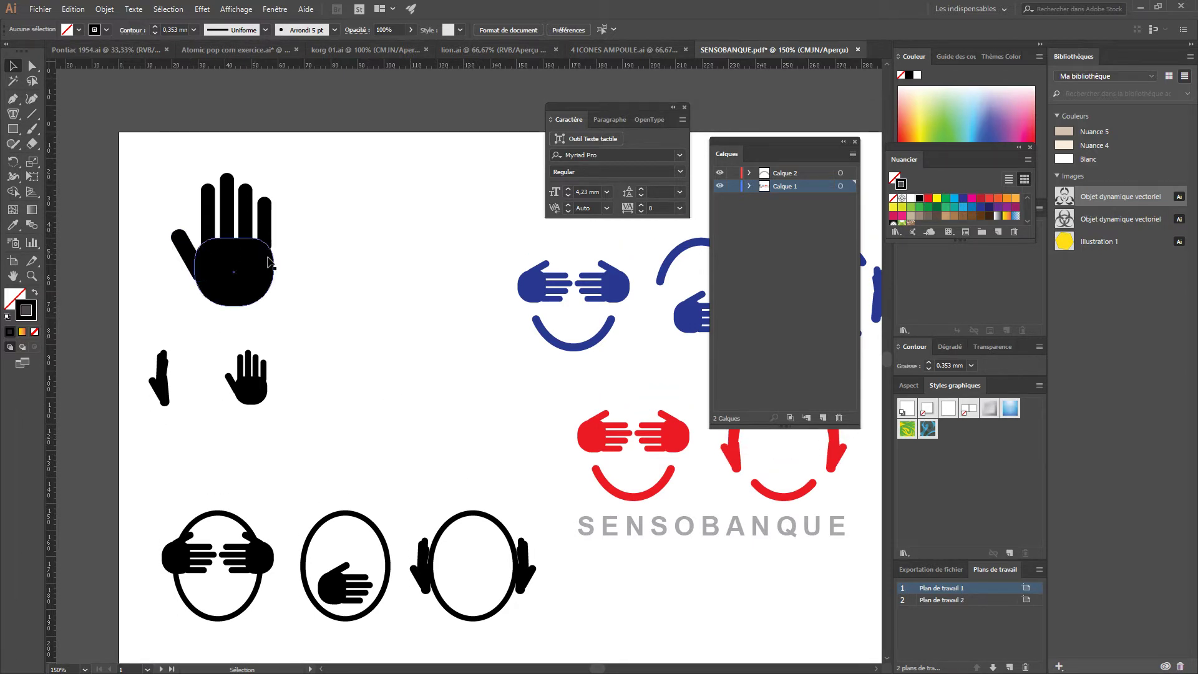
left_click_drag(326, 433, 230, 418)
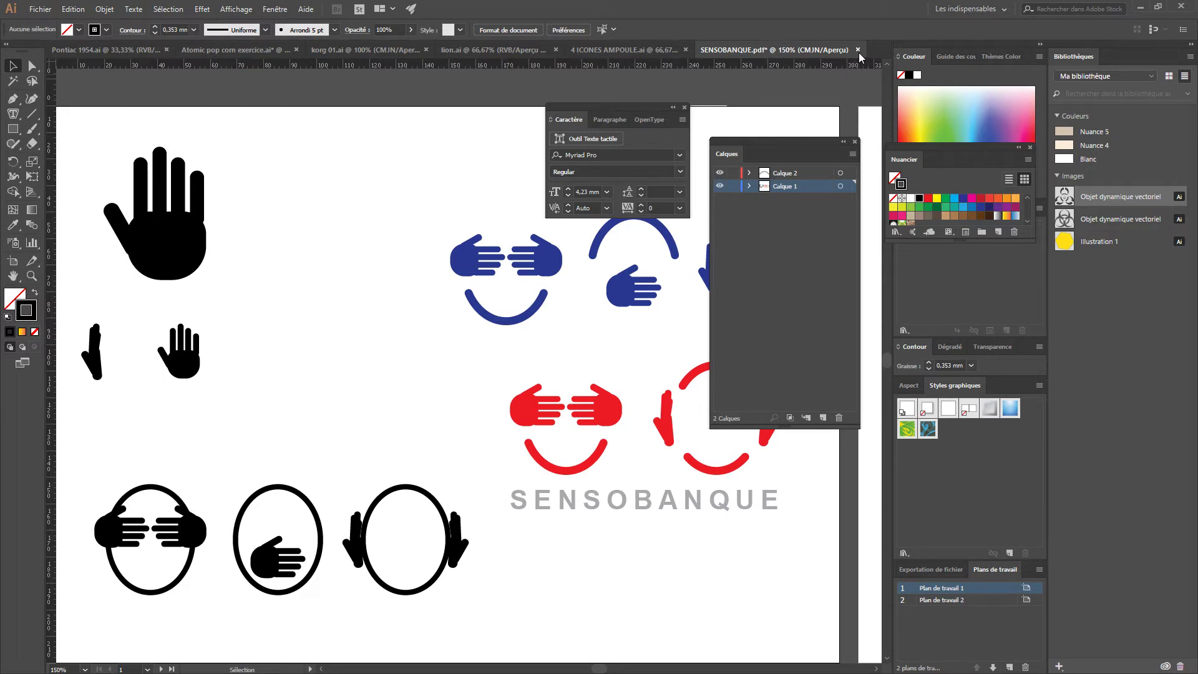
key("ctrl+w")
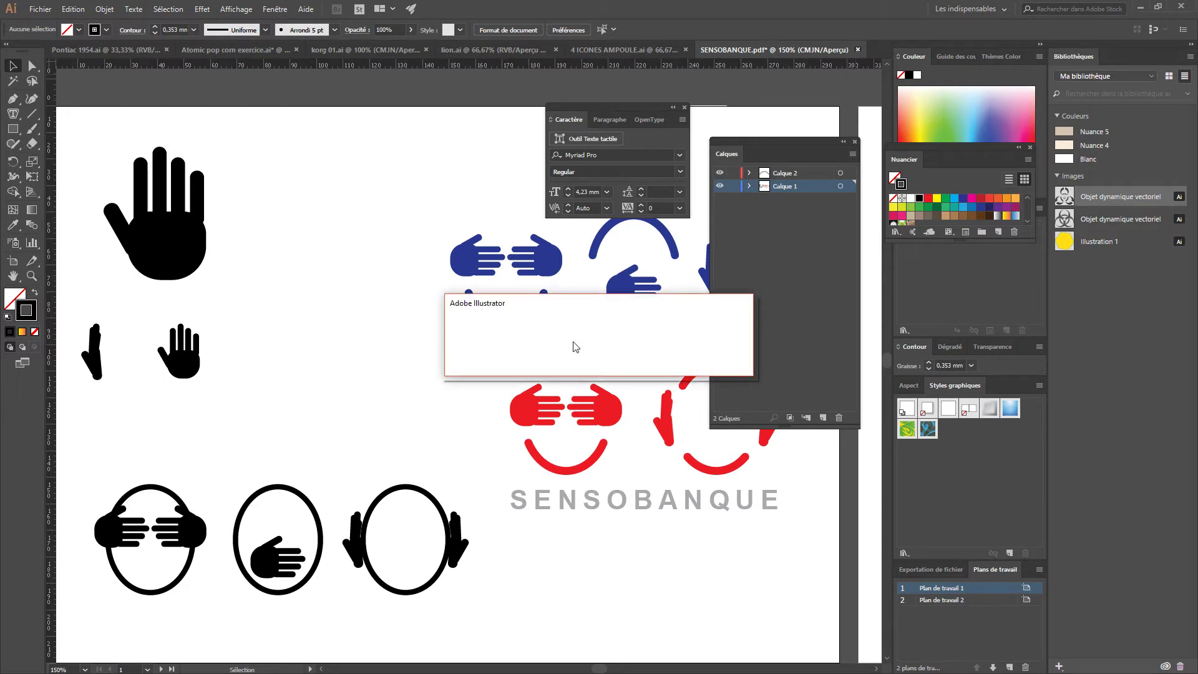
left_click(664, 365)
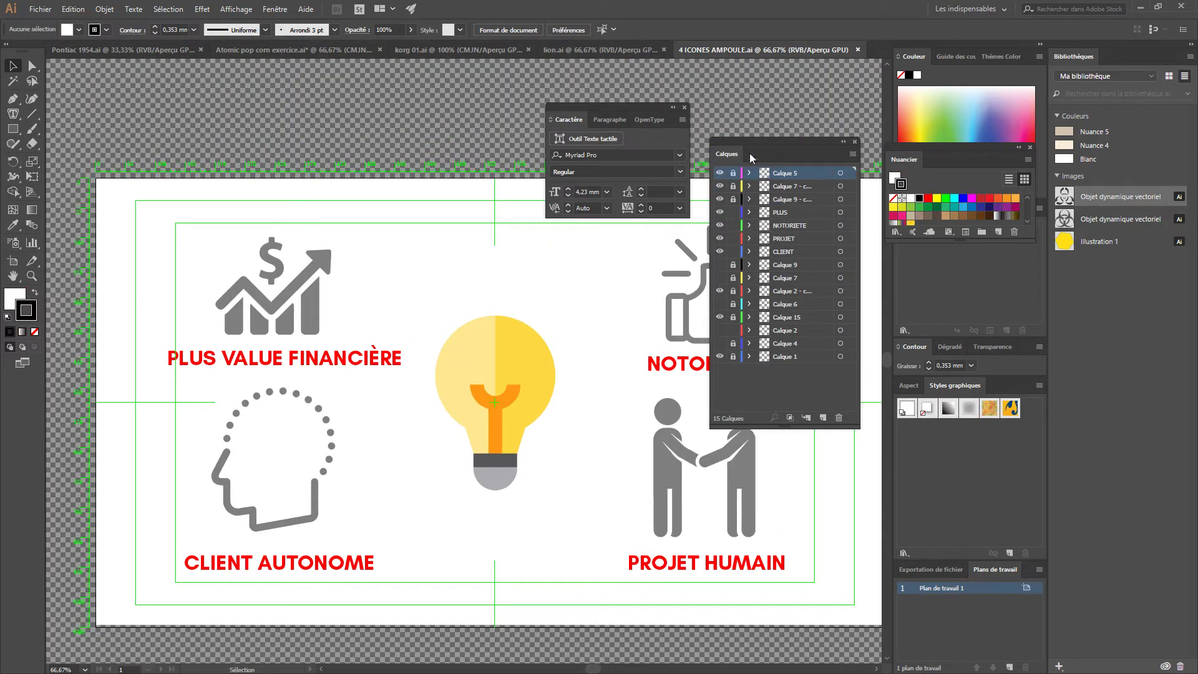
Reset the Les indispensables workspace to clear the floating panels, and collapse the expanded panel dock to icons
mouse_move(776, 142)
left_mouse_down()
mouse_move(806, 149)
mouse_move(768, 141)
mouse_move(759, 197)
mouse_move(773, 158)
left_mouse_up()
left_click_drag(598, 106, 514, 168)
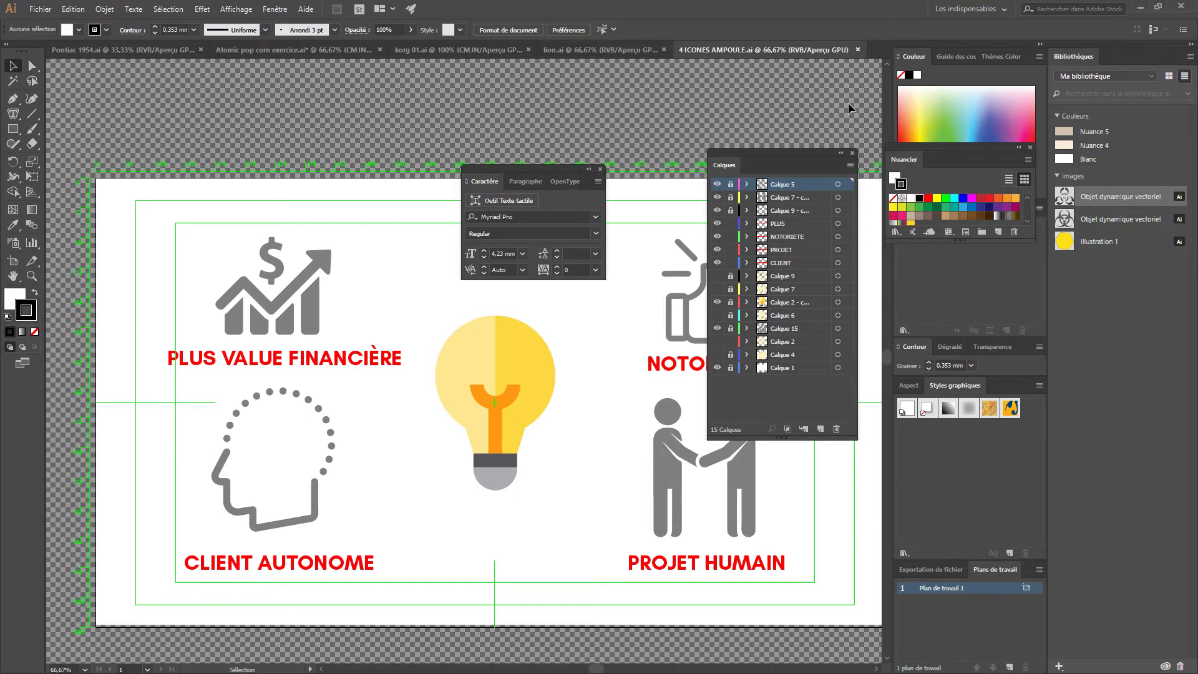
left_click(996, 10)
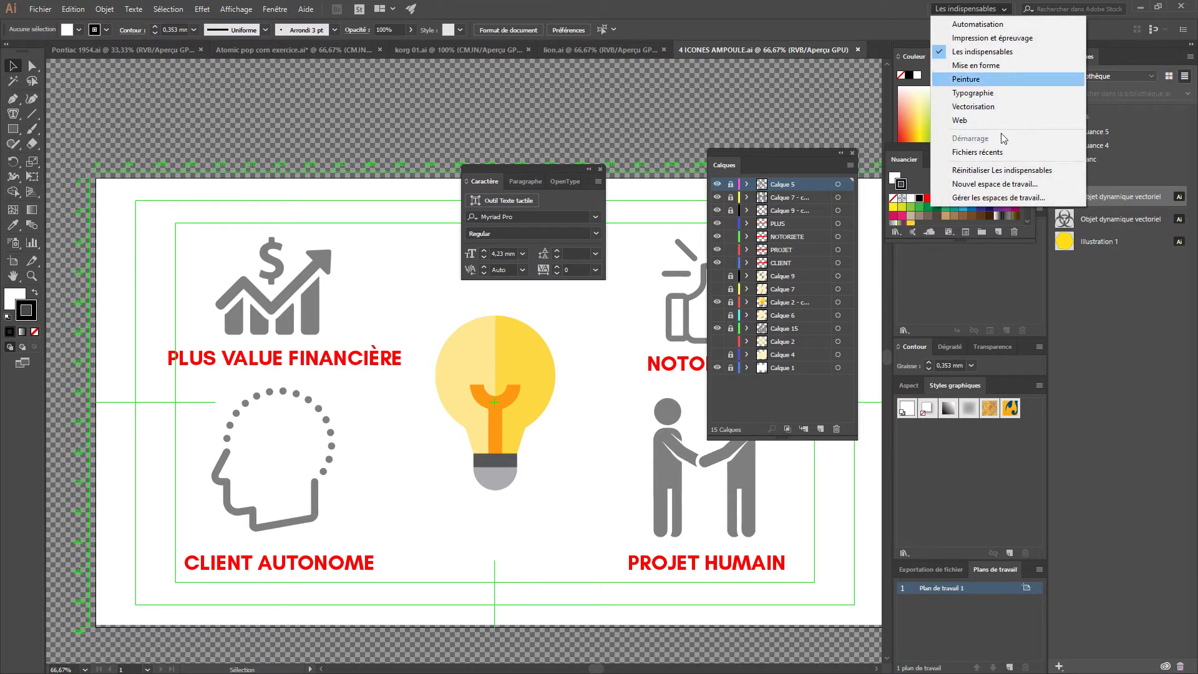
left_click(999, 170)
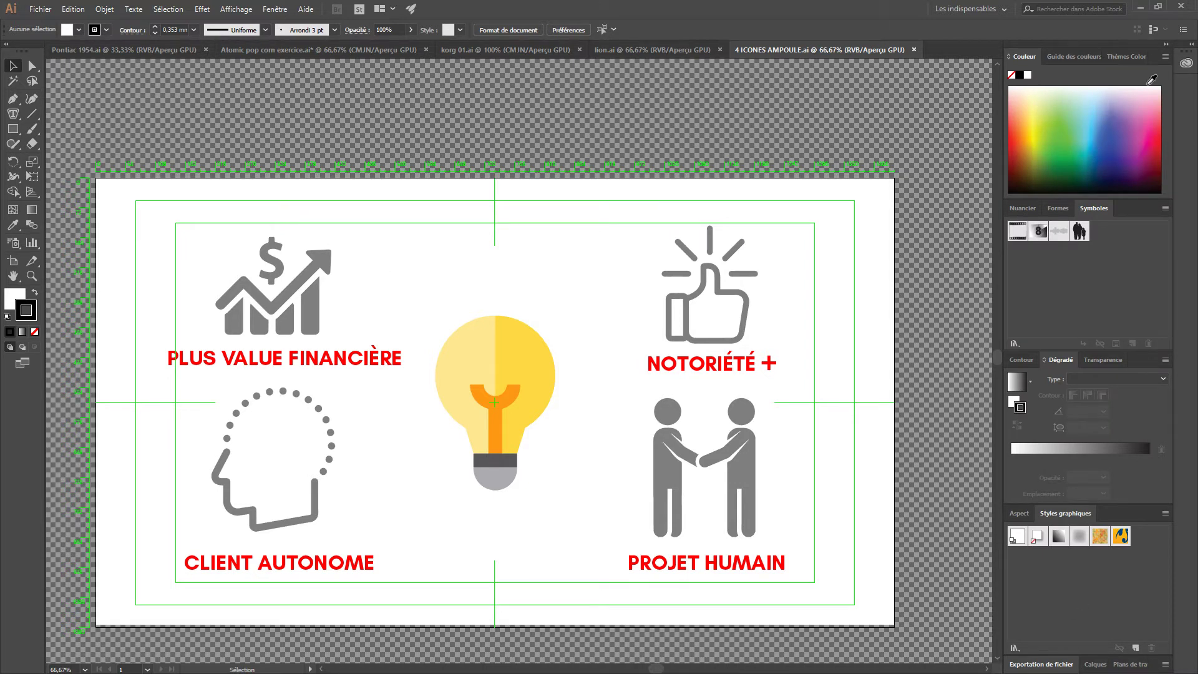
left_click(1168, 44)
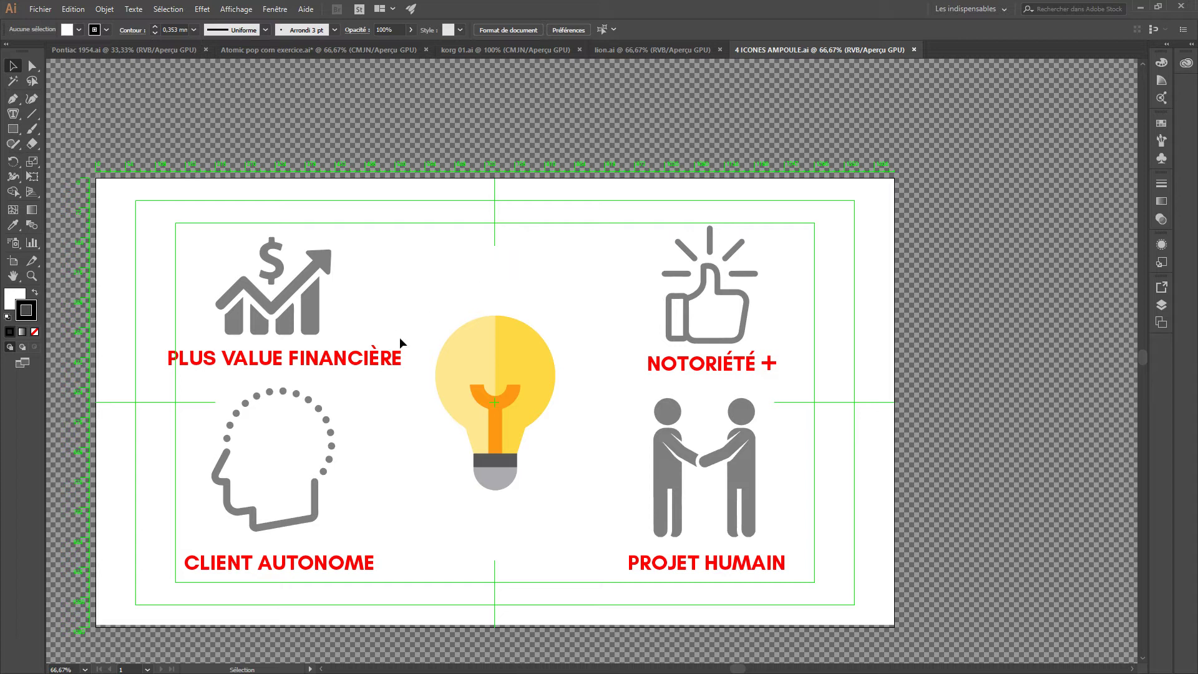
Close 4 ICONES AMPOULE.ai and switch to the lion.ai poster
scroll(433, 311, "down", 2)
scroll(433, 310, "left", 2)
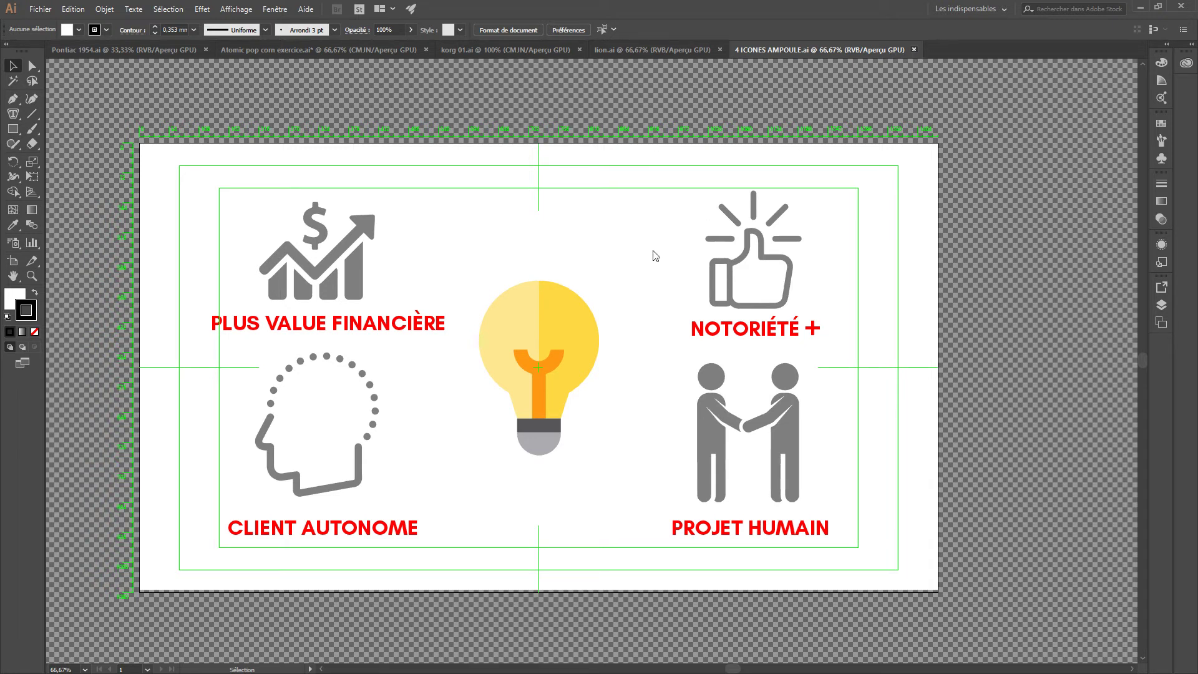
key("ctrl+w")
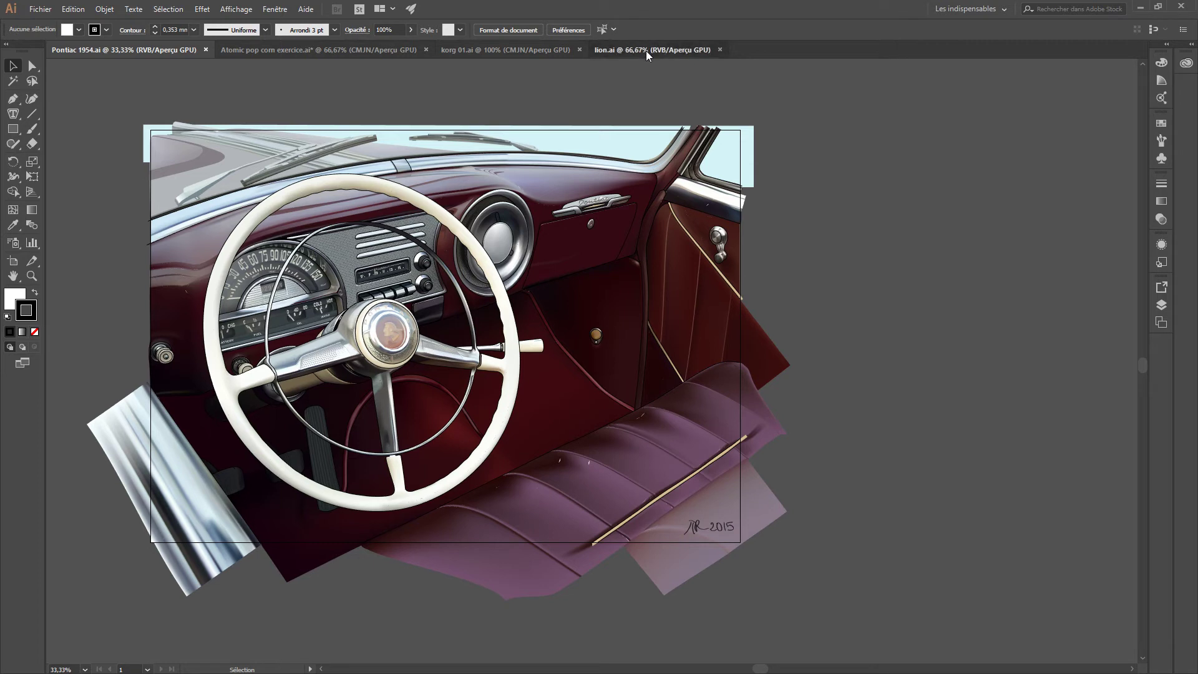
left_click(646, 51)
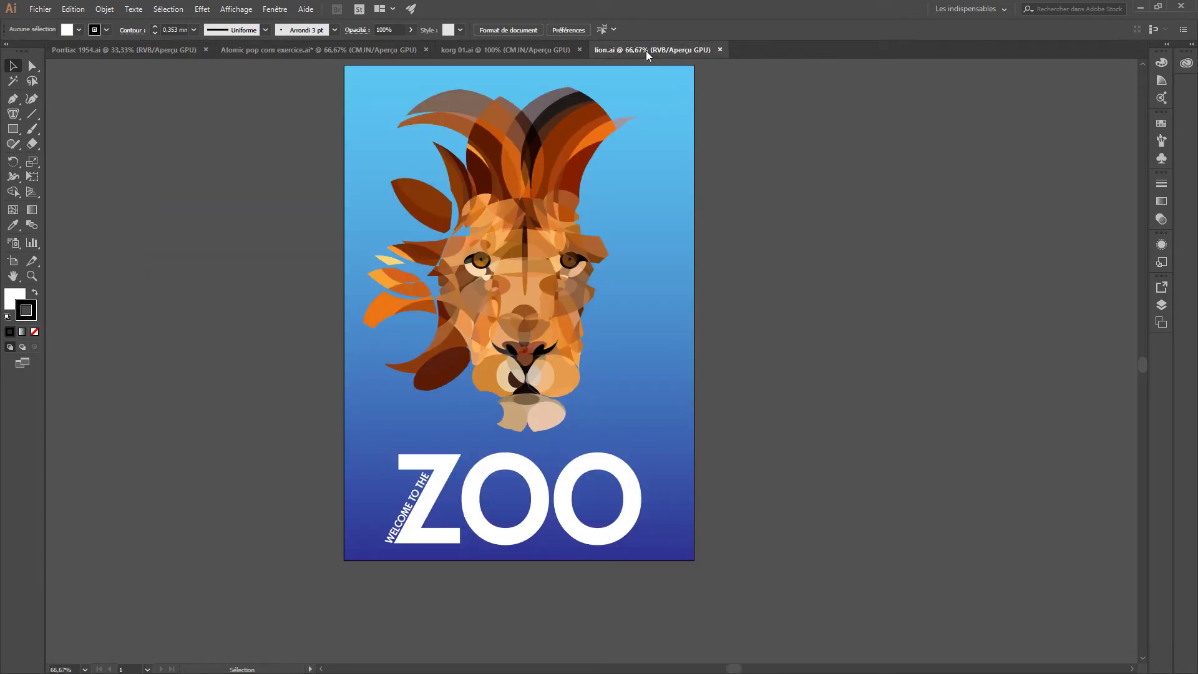
Examine the lion illustration's overlapping shapes and crisp edges around the muzzle, eyes and mane at high magnification and at full-poster view
left_click_drag(483, 259, 494, 283)
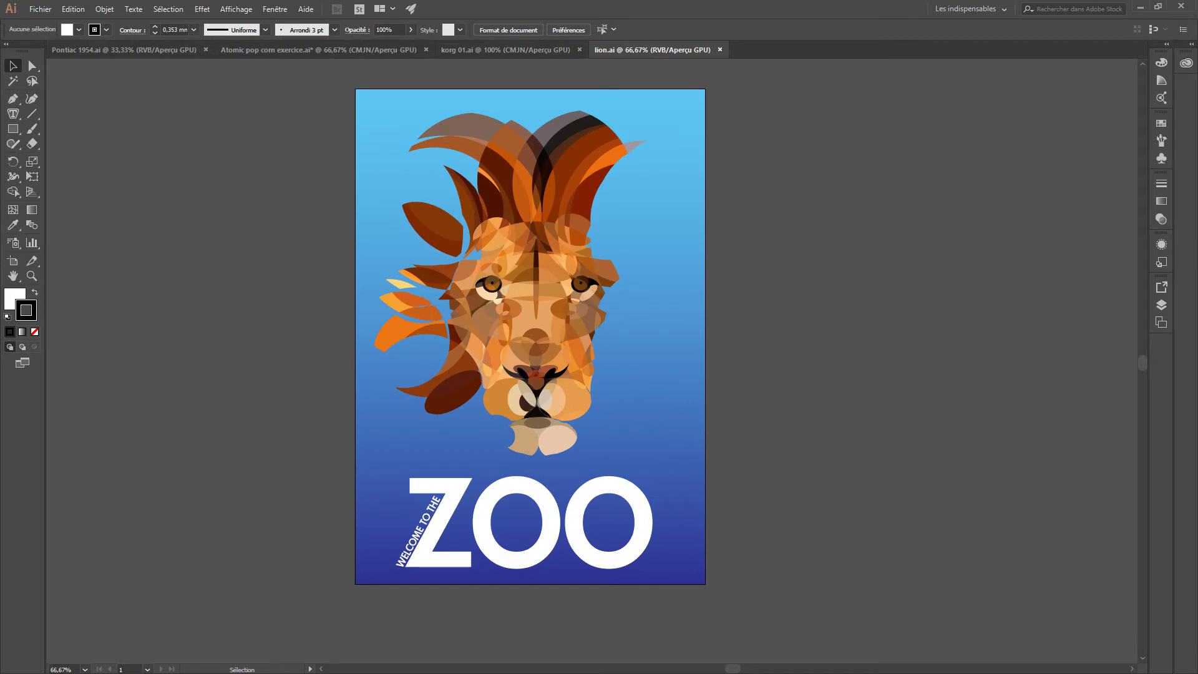
left_click(32, 278)
left_click(535, 407)
left_click(626, 285)
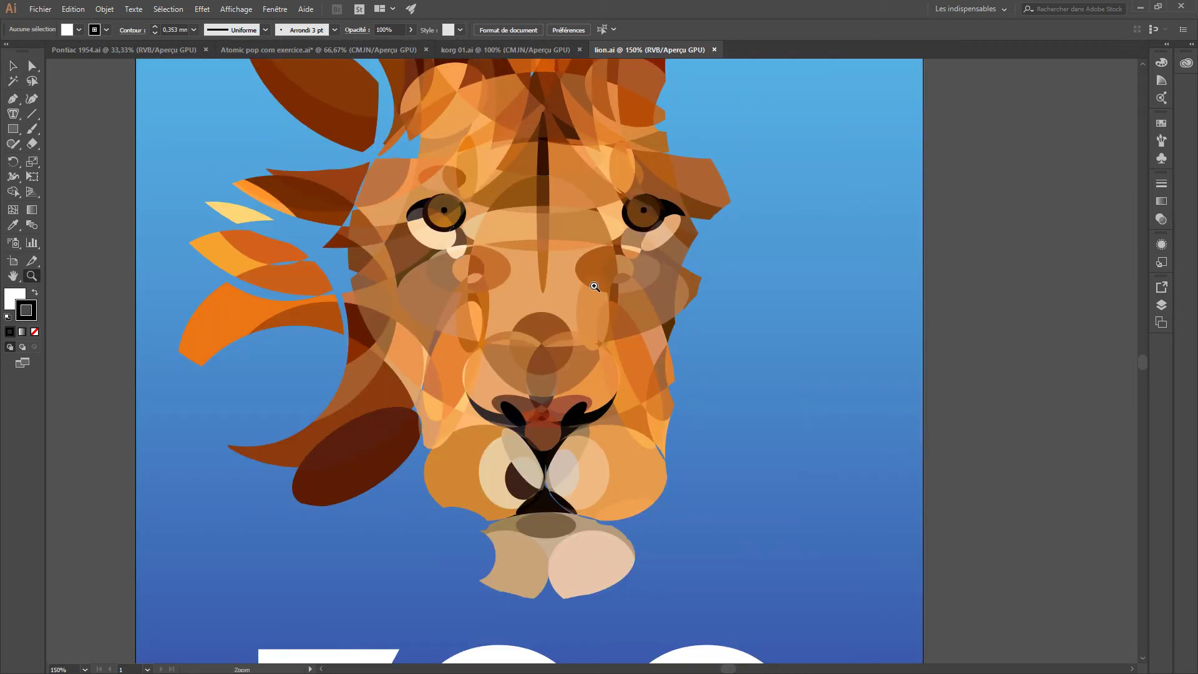
left_click(595, 288)
left_click(553, 310)
left_click(543, 312)
left_click(544, 311)
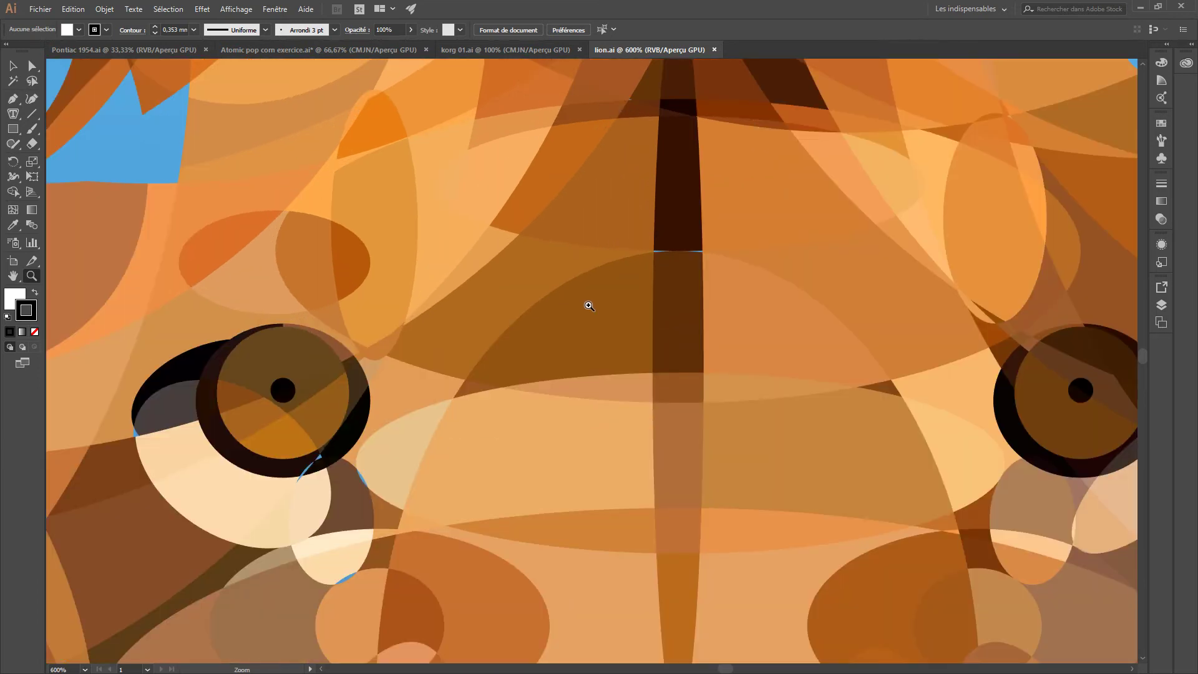
left_click_drag(204, 186, 499, 288)
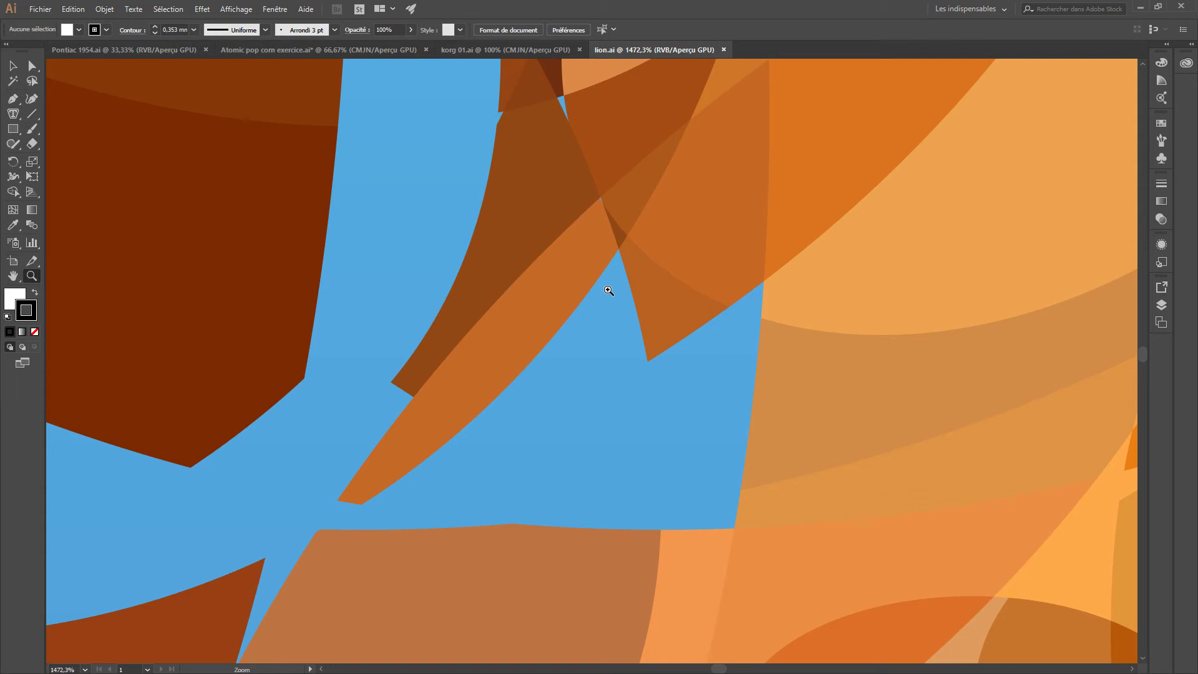
scroll(608, 291, "down", 1)
left_click_drag(610, 289, 474, 394)
left_click_drag(565, 407, 267, 404)
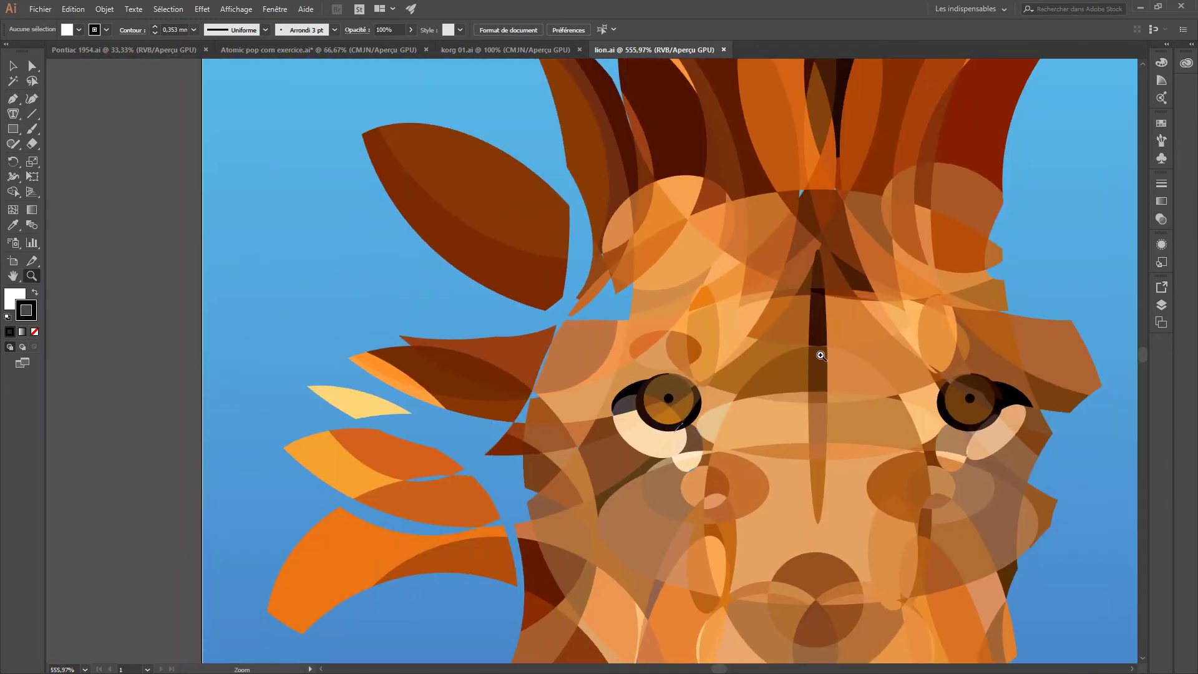
left_click_drag(803, 357, 599, 380)
left_click_drag(858, 375, 598, 336)
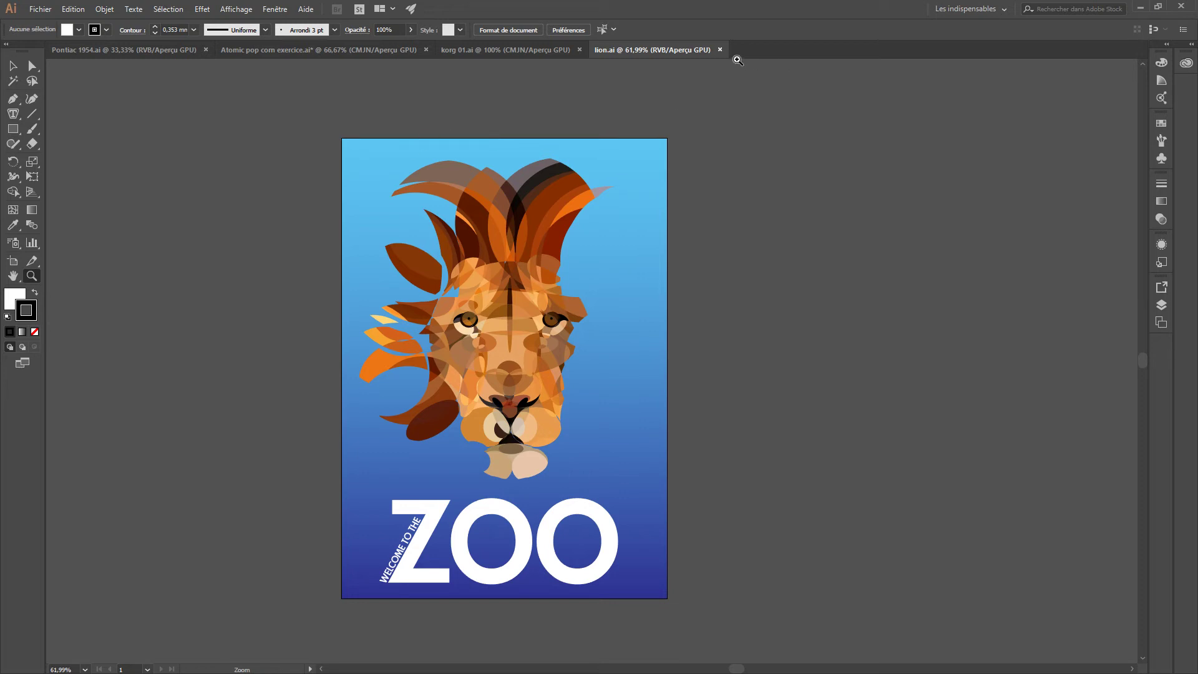
Close lion.ai and switch to the korg 01.ai synthesizer illustration
left_click(720, 49)
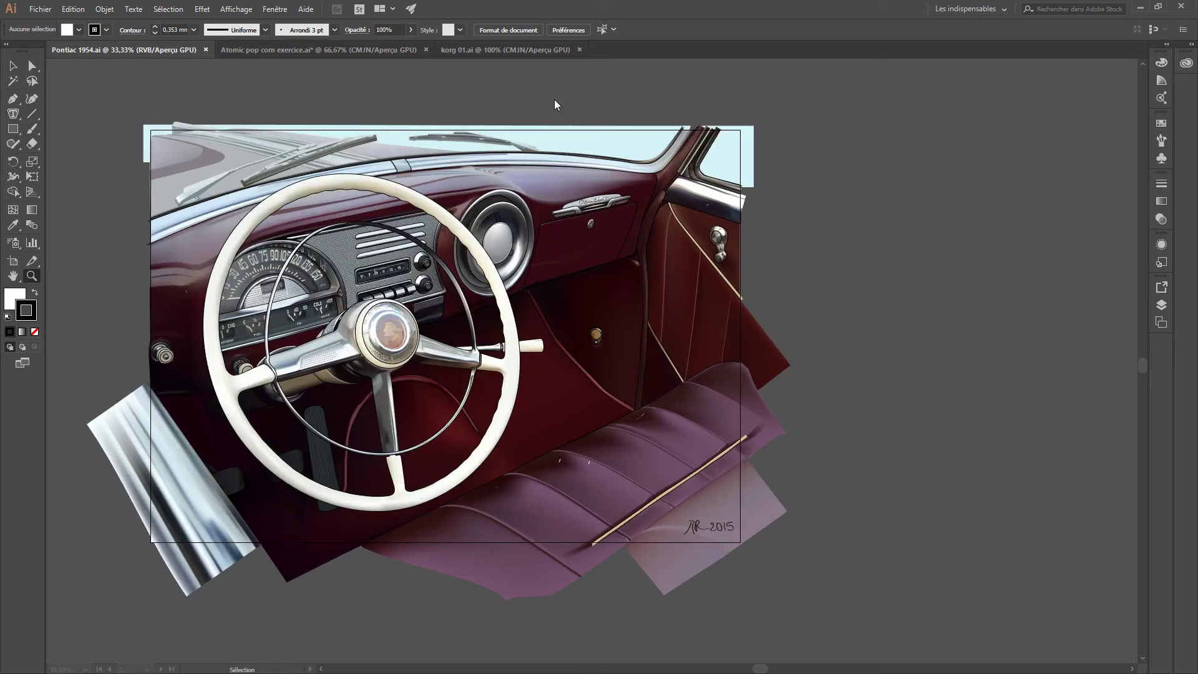
left_click(502, 51)
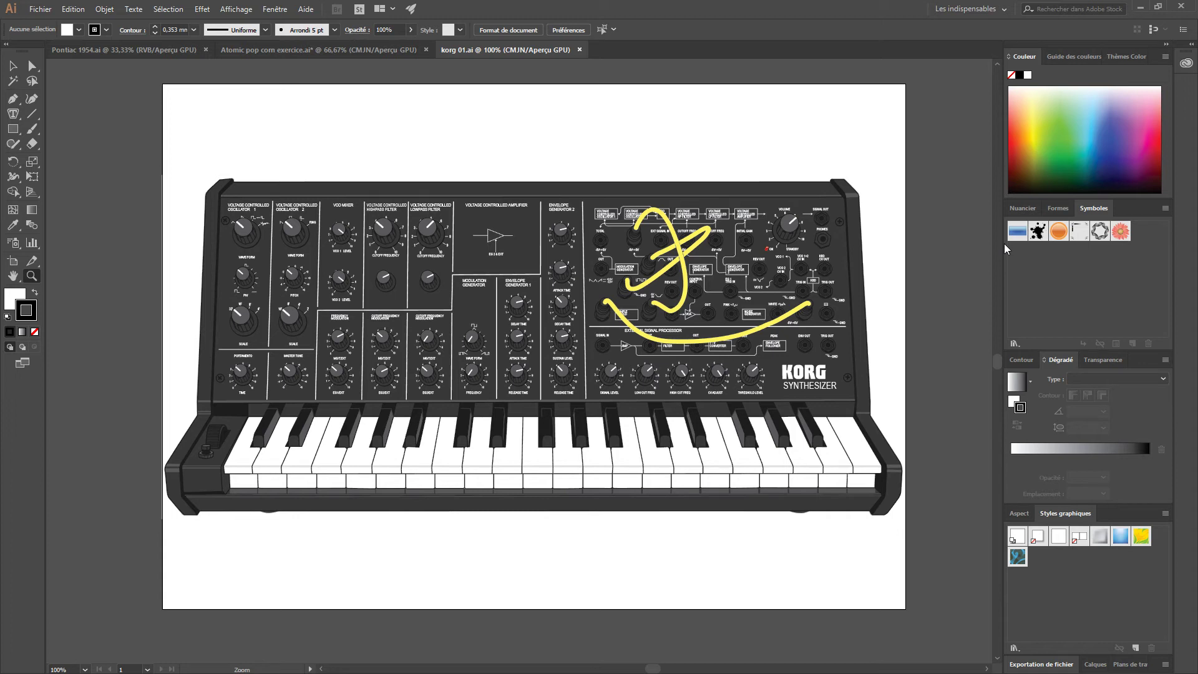
Show the document's colour swatches and detach them as a floating palette above the synthesizer
left_click(1022, 208)
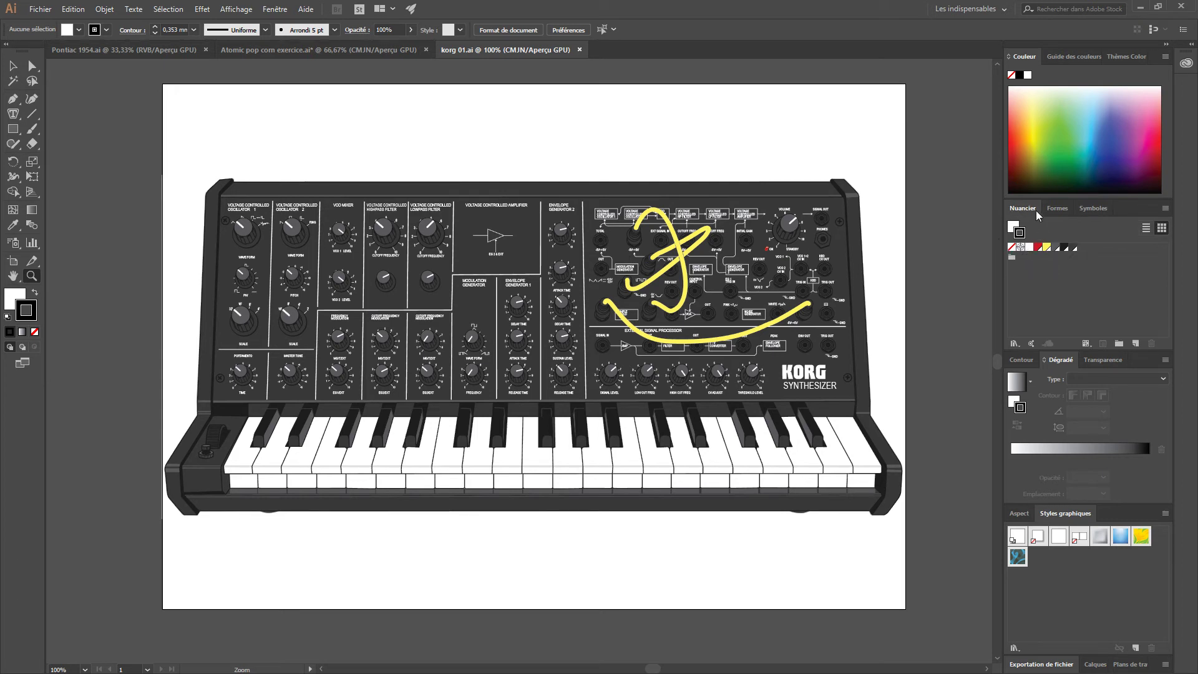
left_click_drag(1036, 209, 815, 96)
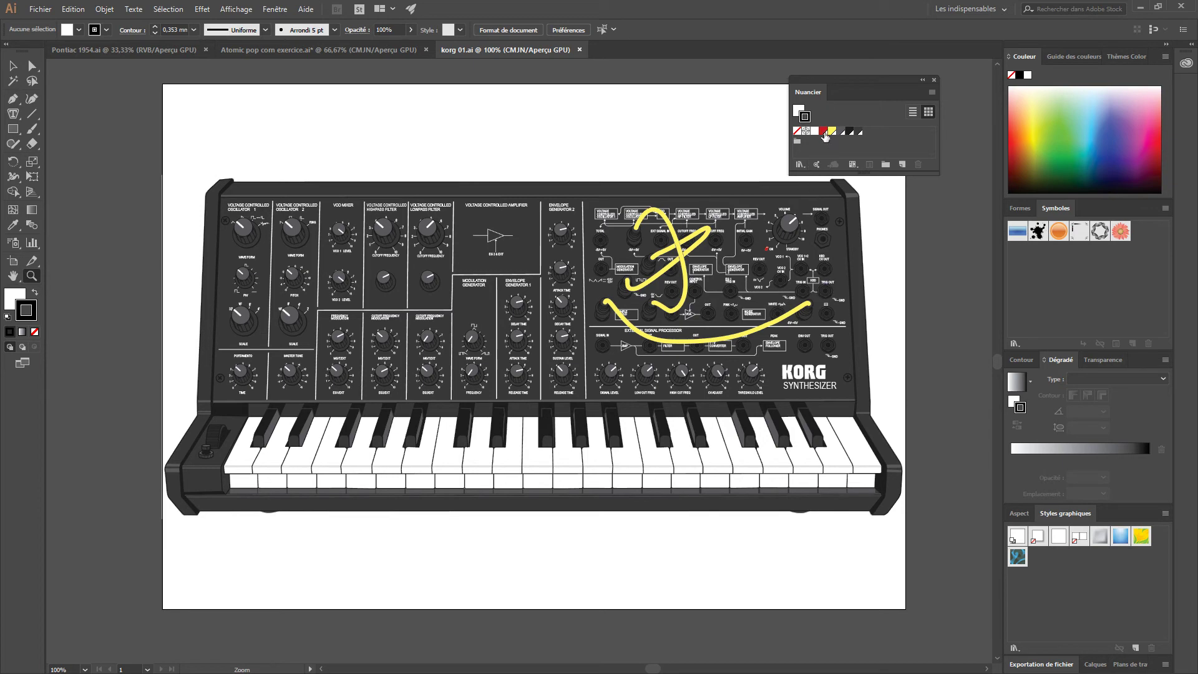
Examine the synthesizer's red ON light, Voltage Controlled Amplifier label and Initial Gain jack at up to 2400% magnification
left_click(768, 255)
left_click(518, 378)
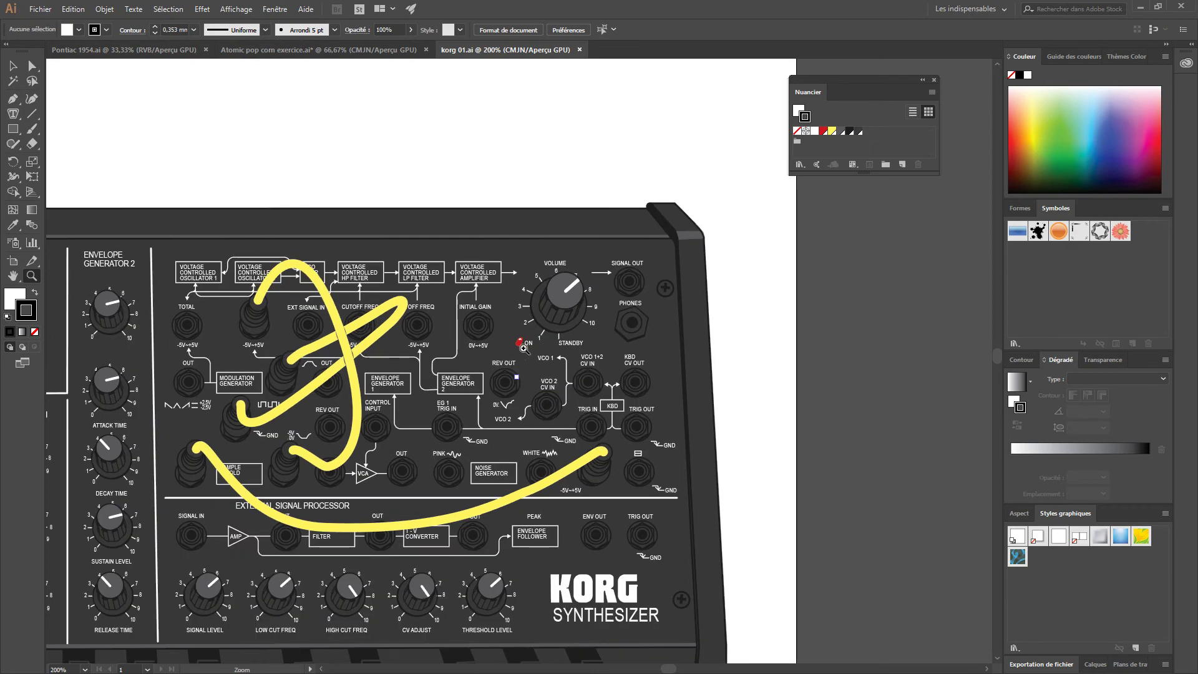
left_click(519, 369)
left_click(520, 355)
left_click(520, 354)
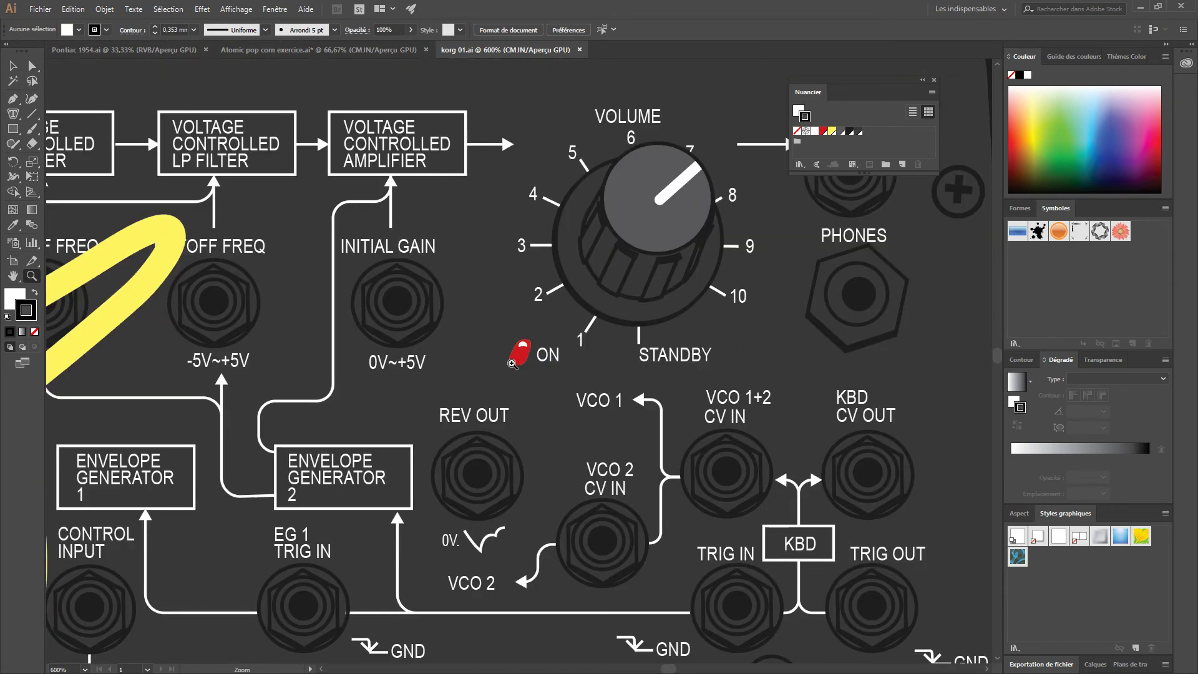
left_click(520, 355)
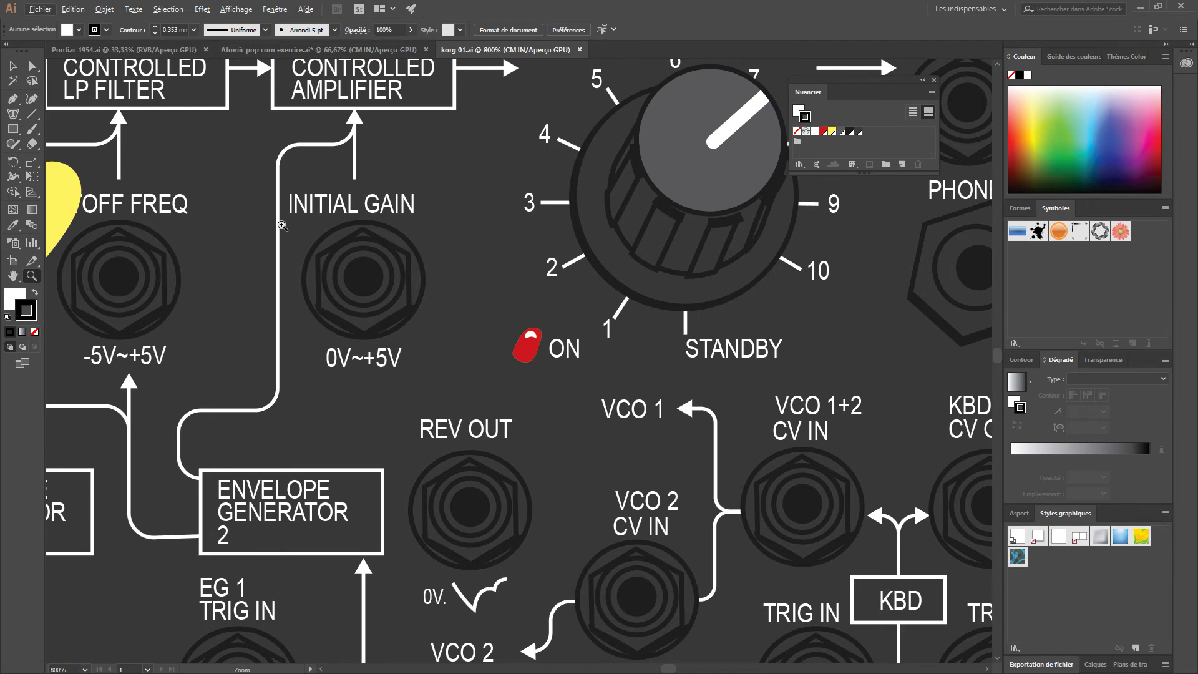
left_click(337, 206)
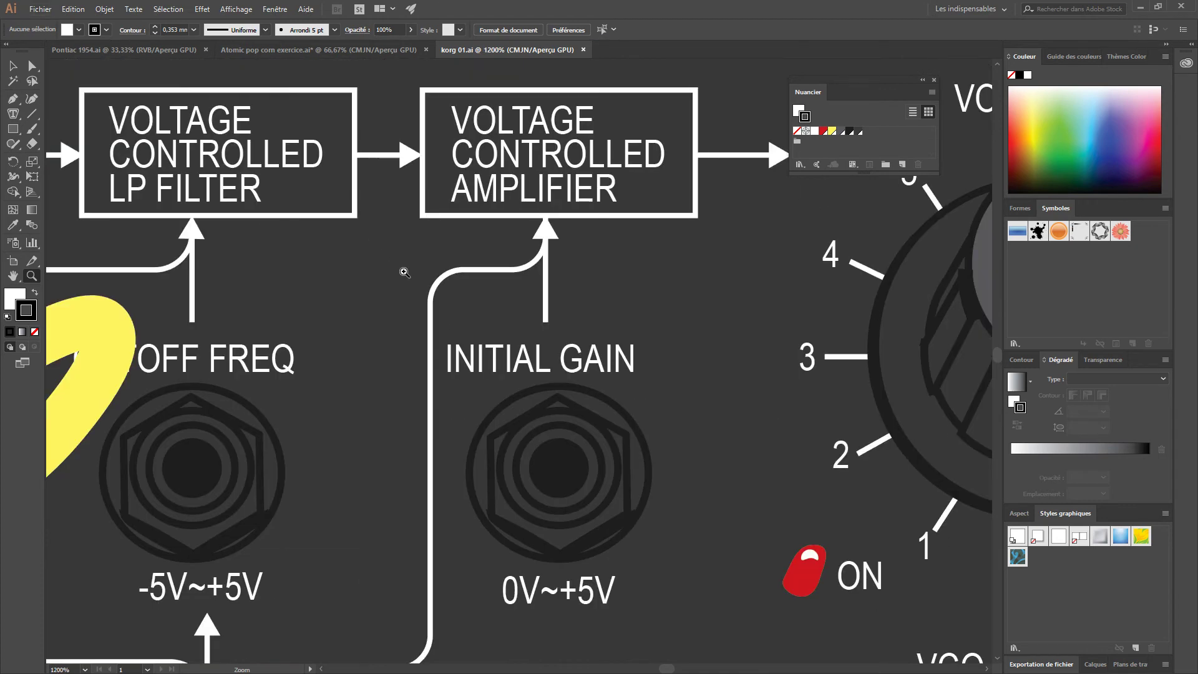
left_click(535, 204)
left_click(530, 309)
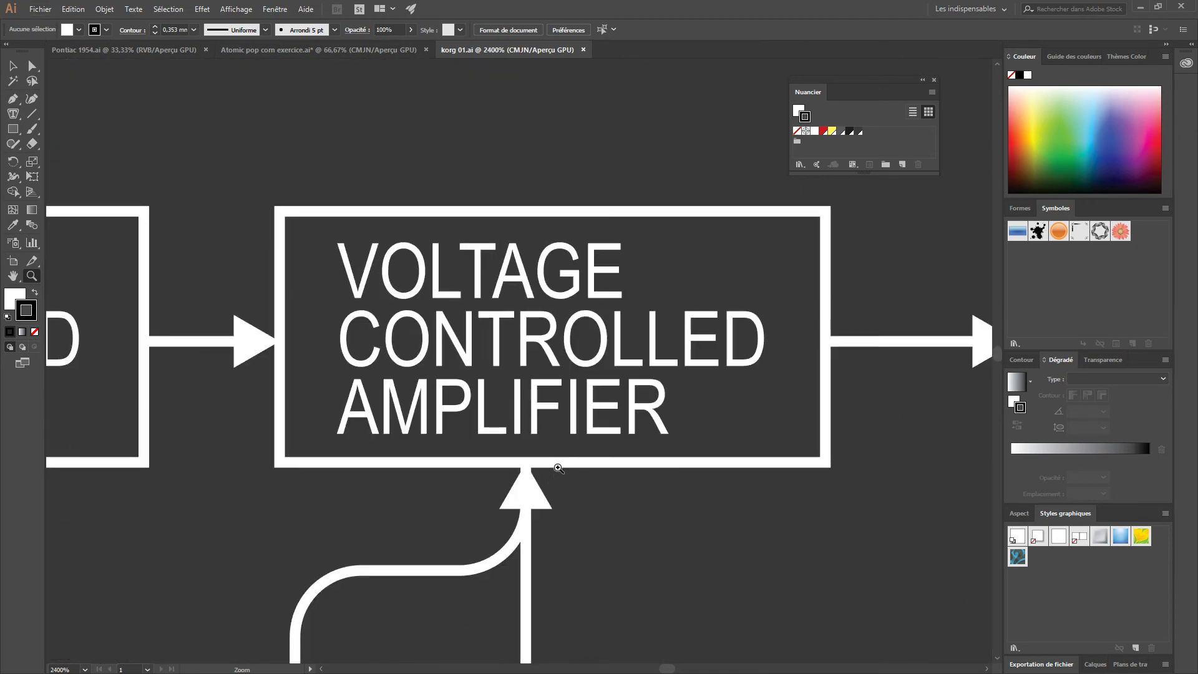
scroll(561, 436, "down", 5)
scroll(571, 410, "down", 15)
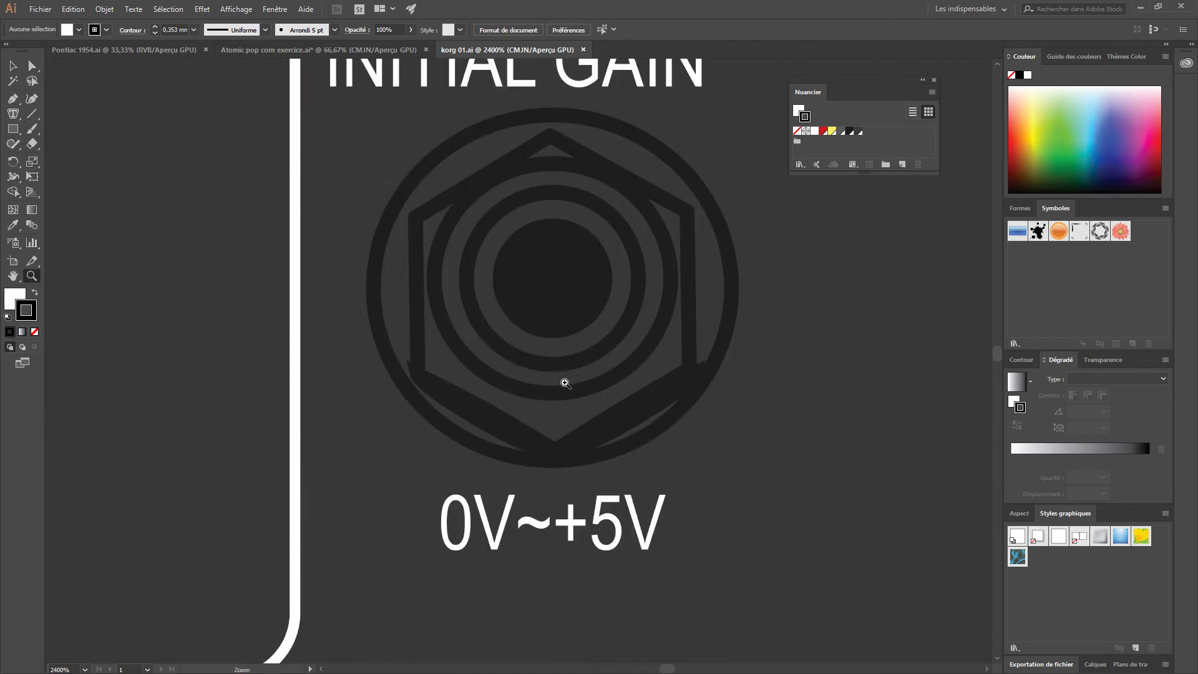
scroll(566, 383, "down", 3)
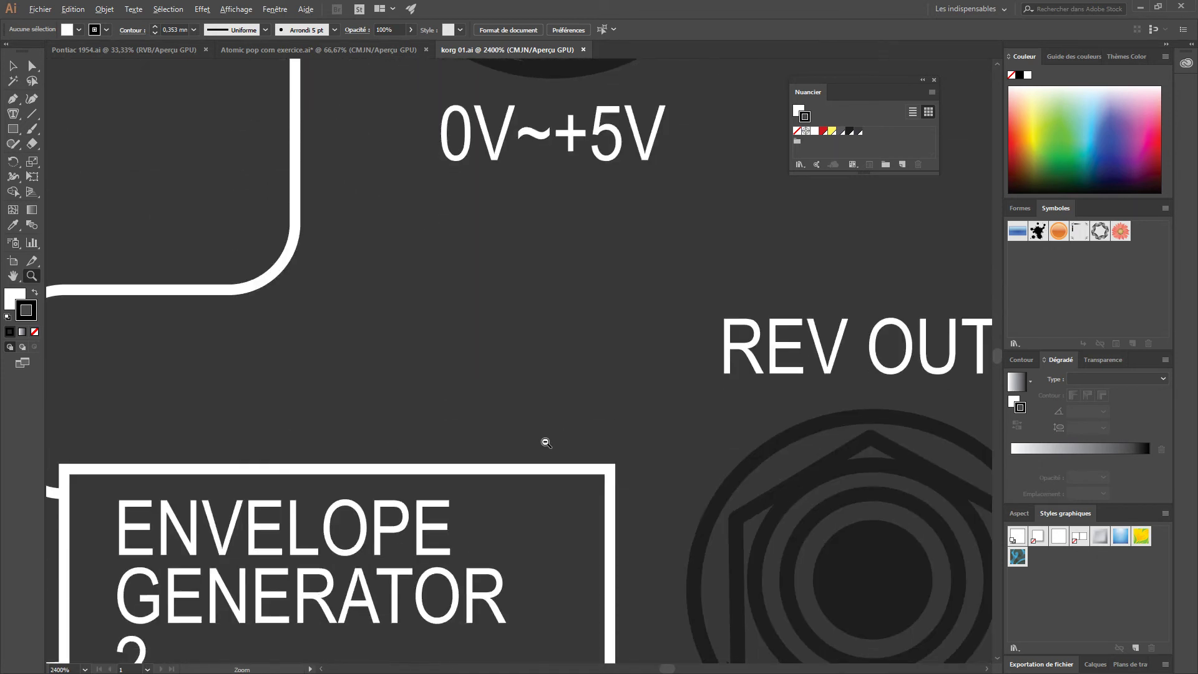
Examine the synthesizer from its envelope generator labels out to the full illustration, in colour and as bare outlines
left_click(546, 443, "alt")
left_click(546, 443, "alt")
left_click(519, 360, "alt")
left_click(519, 361, "alt")
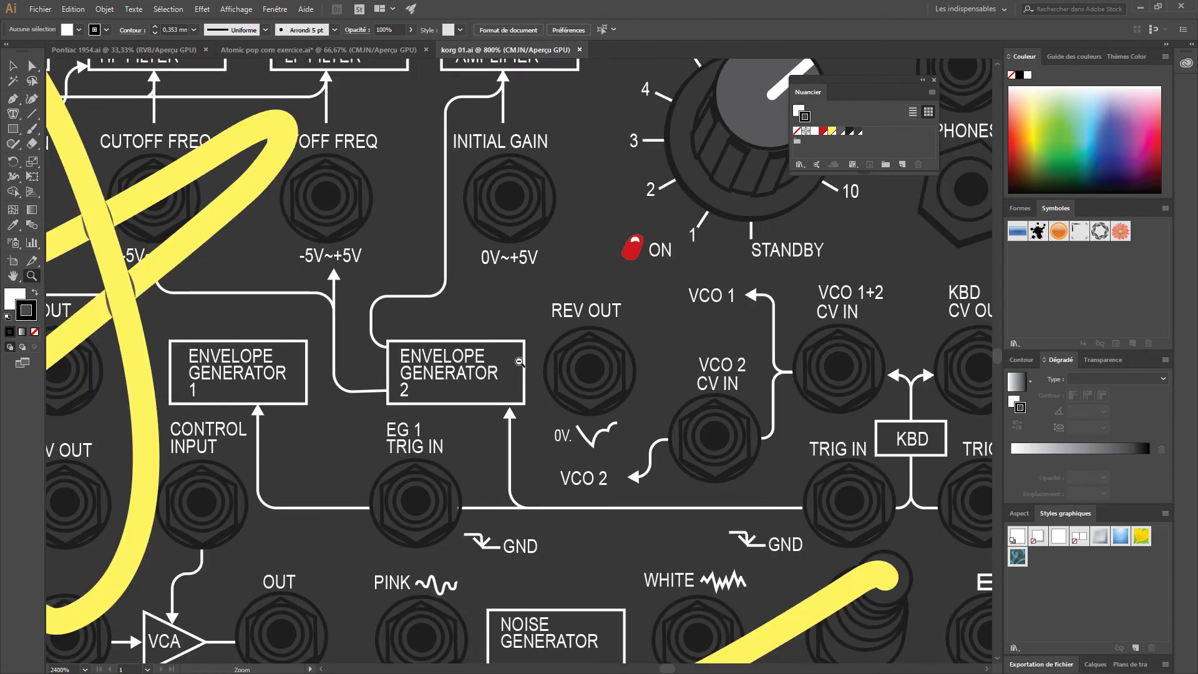
left_click(520, 361, "alt")
left_click(519, 361, "alt")
left_click(519, 361, "alt")
left_click(519, 362, "alt")
left_click(465, 330, "alt")
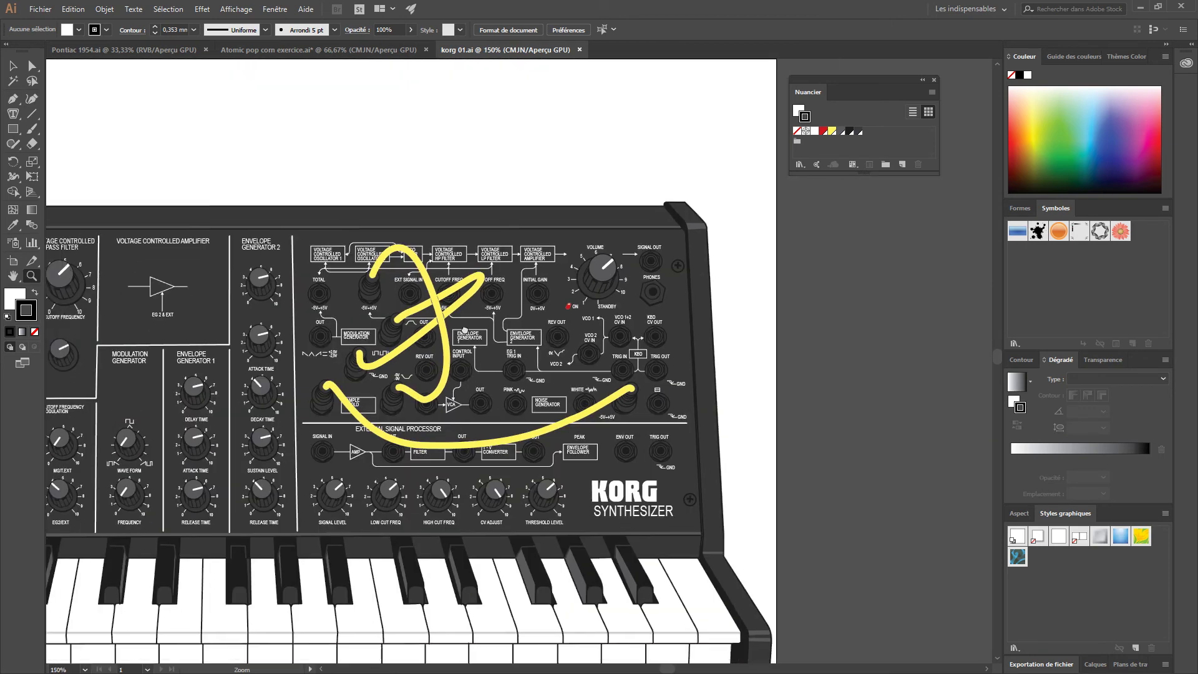
left_click_drag(465, 330, 696, 288)
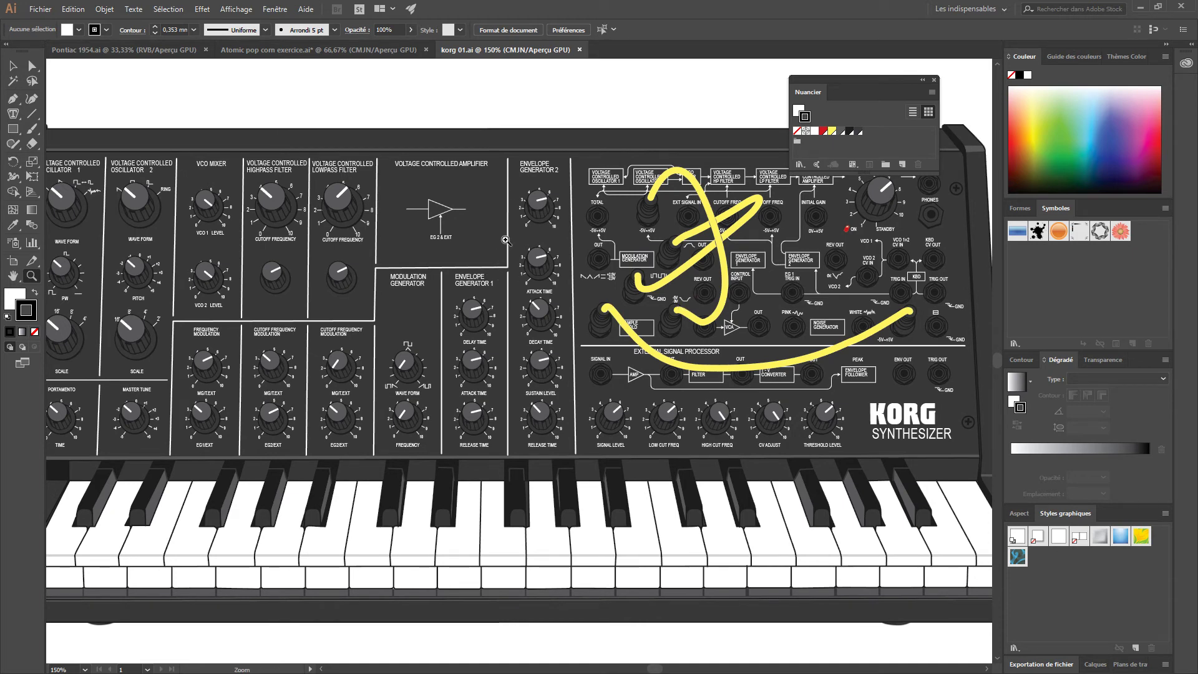
left_click(605, 336, "alt")
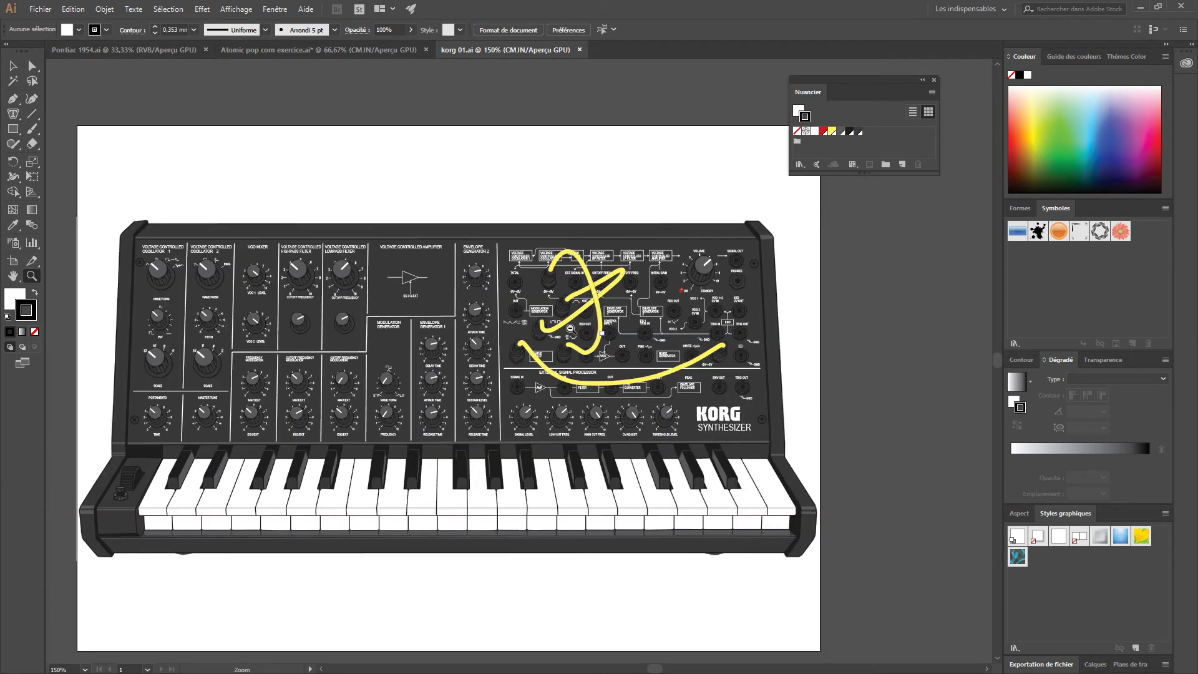
key("v")
key("ctrl+y")
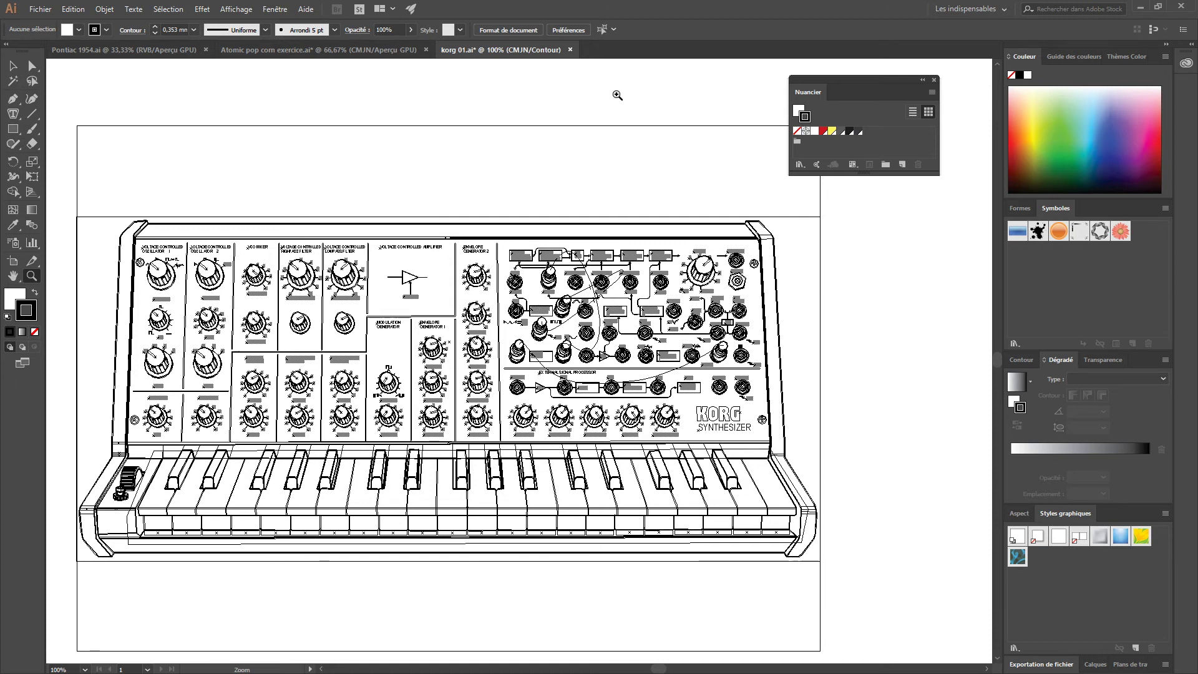
Close korg 01.ai and bring up the Atomic pop corn exercice.ai poster at 100%
left_click(569, 50)
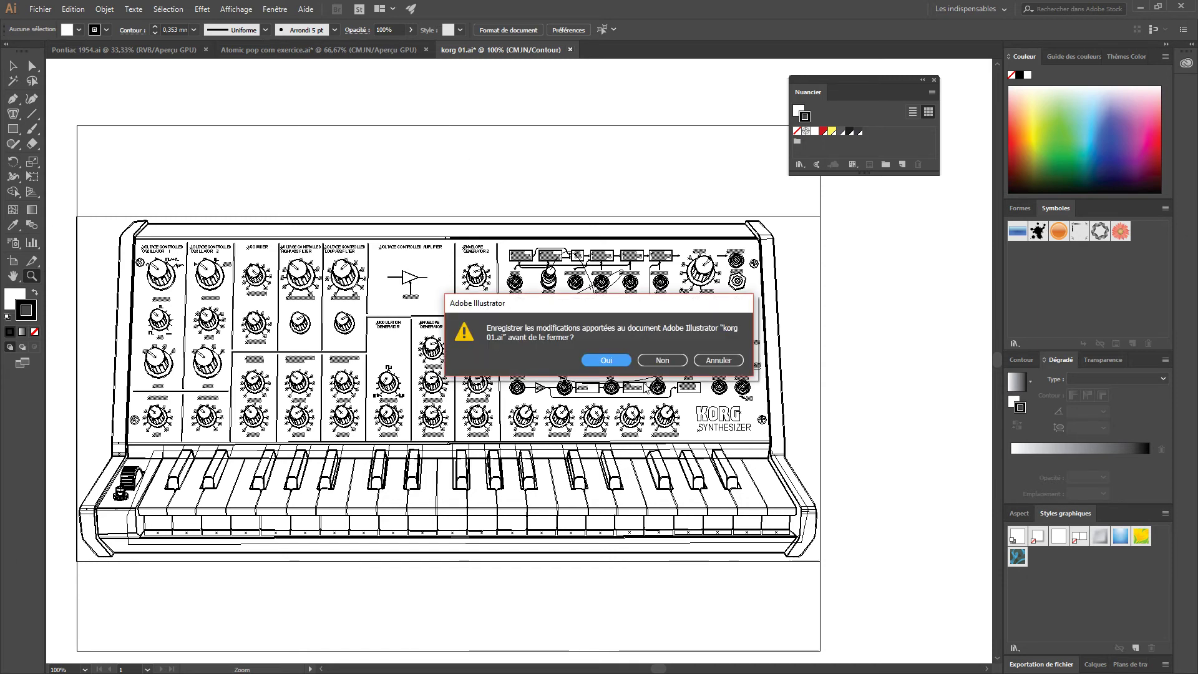
key("Escape")
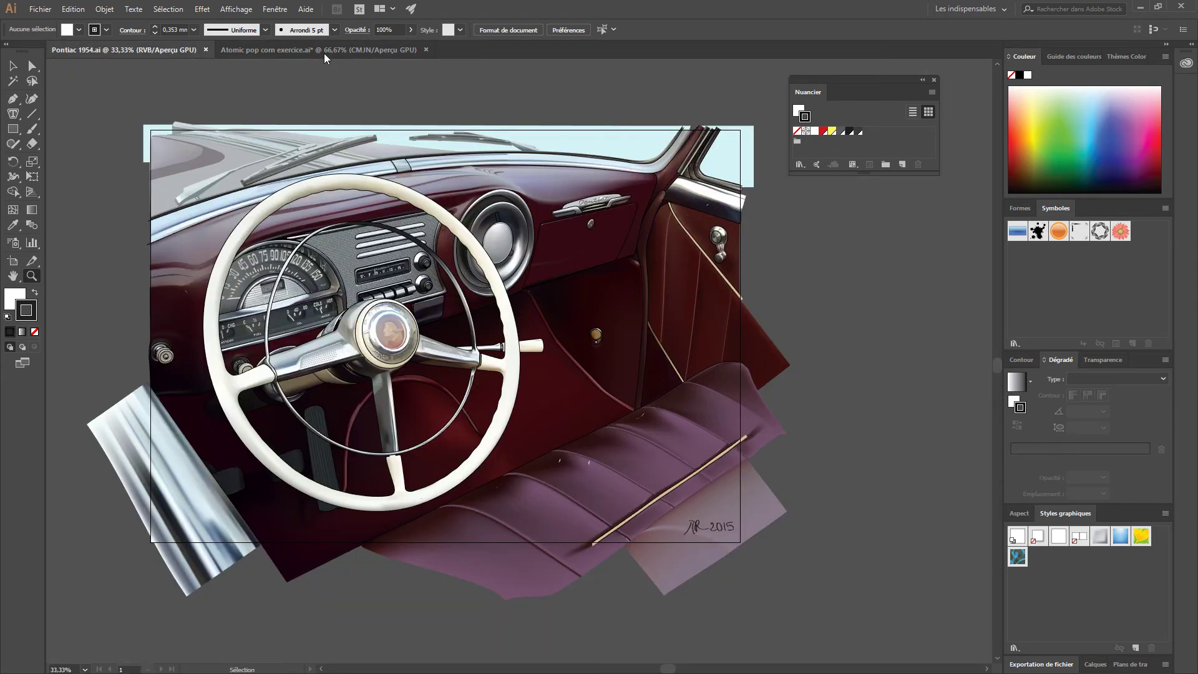
left_click(324, 54)
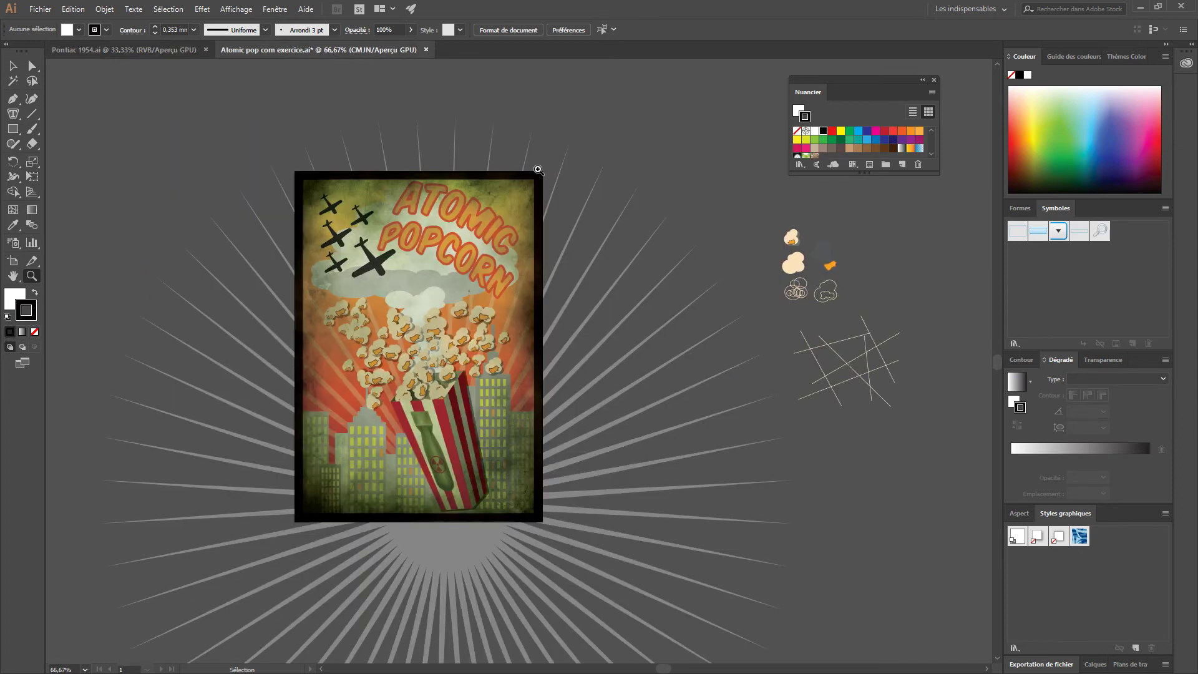
left_click(464, 316)
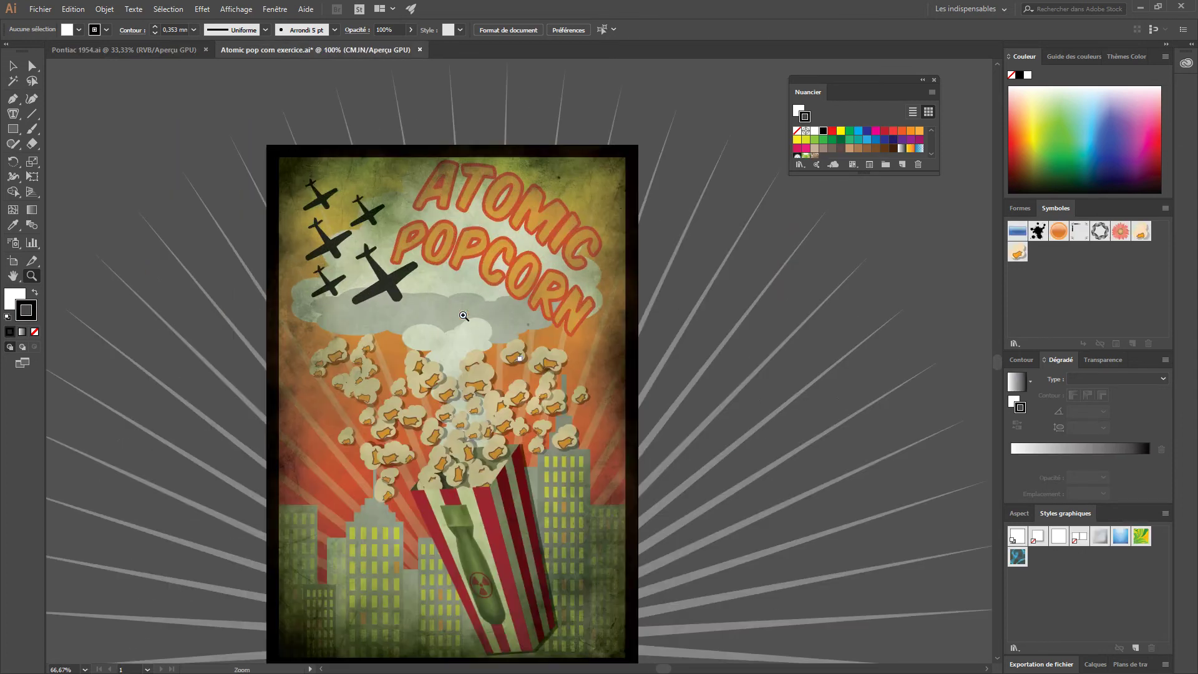
scroll(464, 316, "down", 1)
scroll(464, 316, "down", 1)
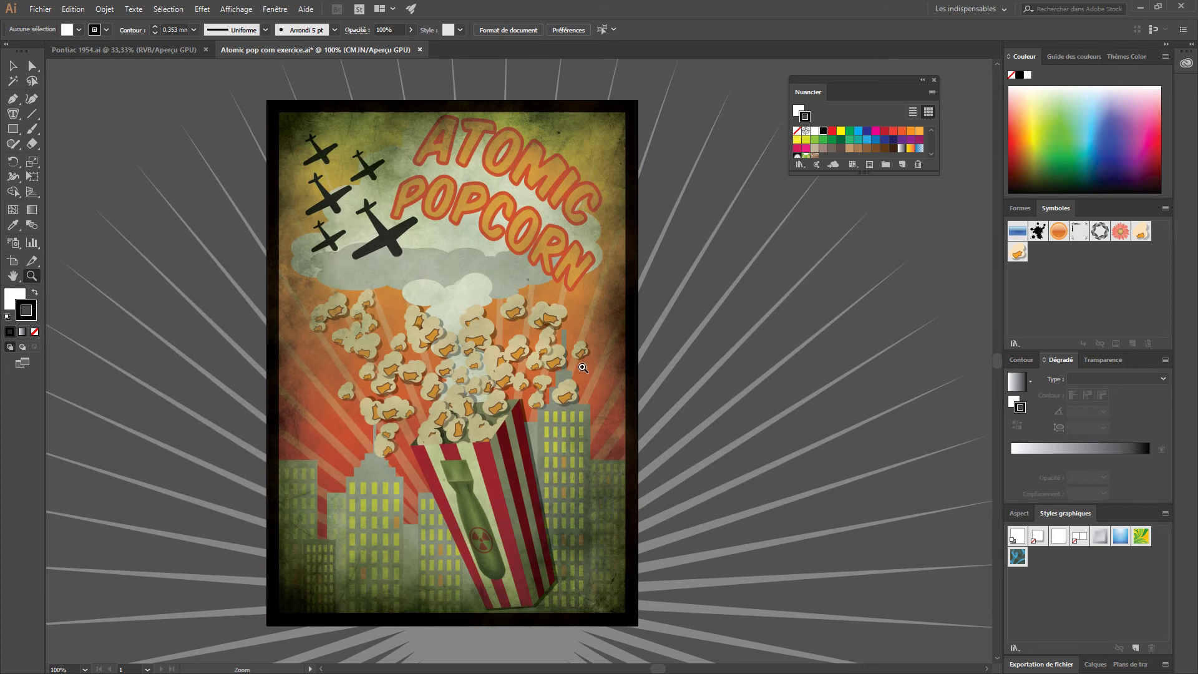
scroll(583, 368, "down", 2)
scroll(582, 368, "up", 2)
Detach and lengthen the layers list as a floating palette, and hide Calque 18 through Calque 1 to isolate the green texture
left_click(1096, 665)
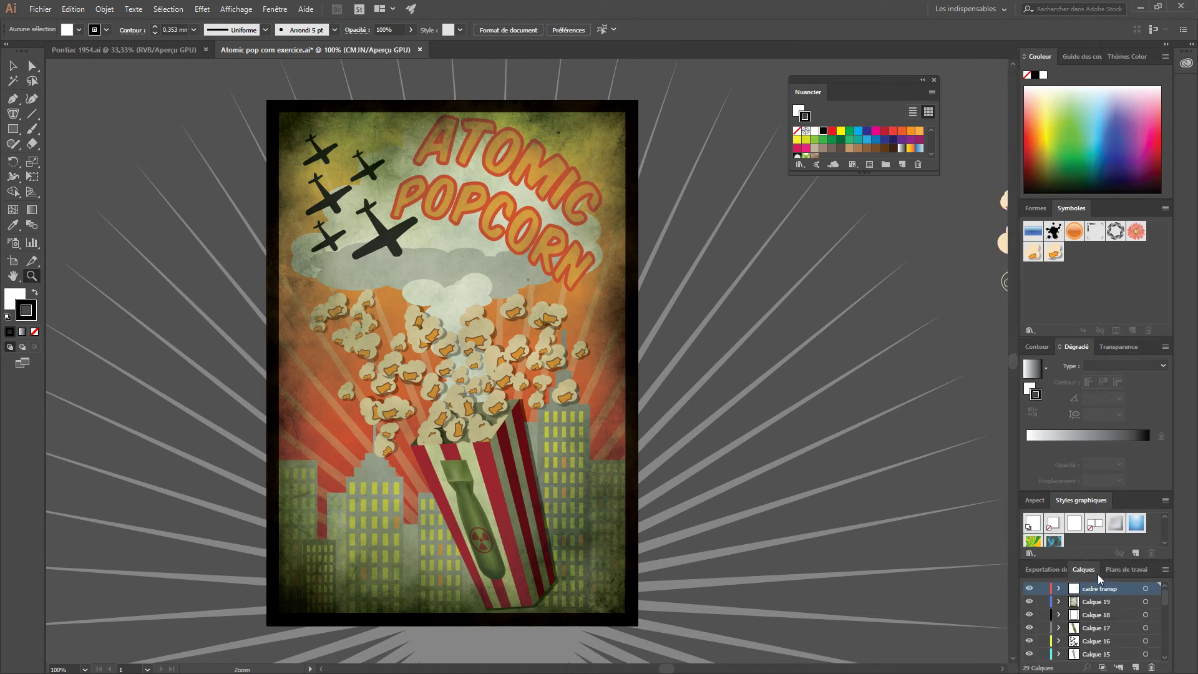
left_click_drag(1098, 579, 795, 197)
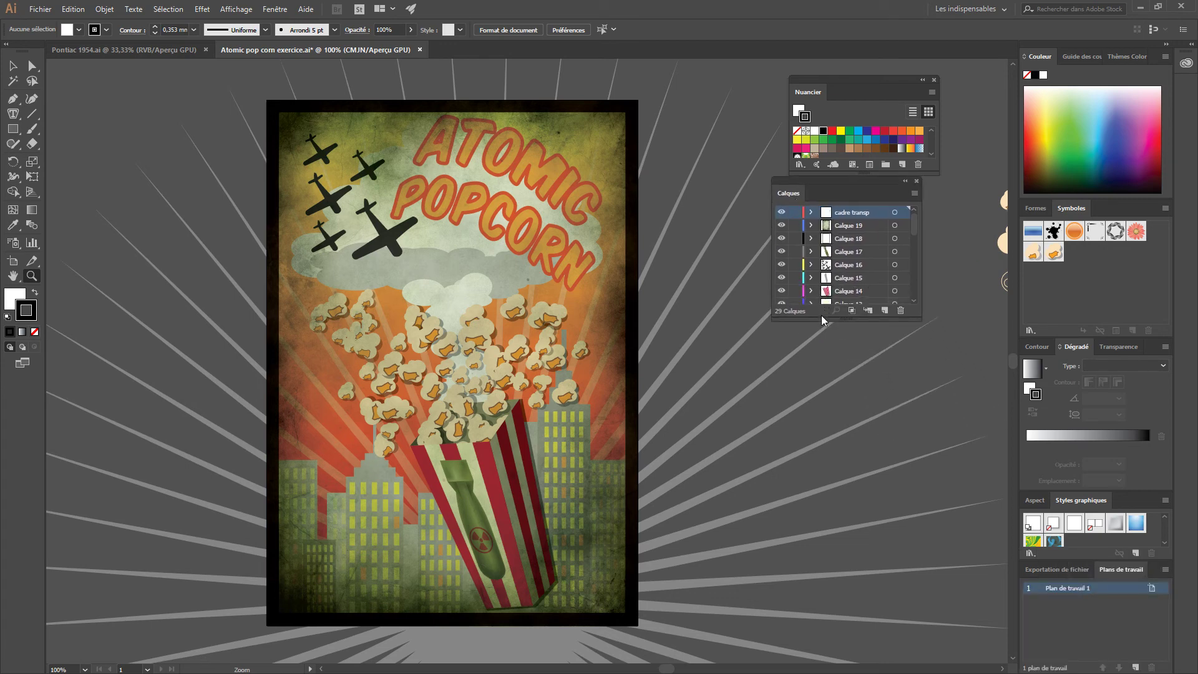
left_click_drag(821, 317, 831, 523)
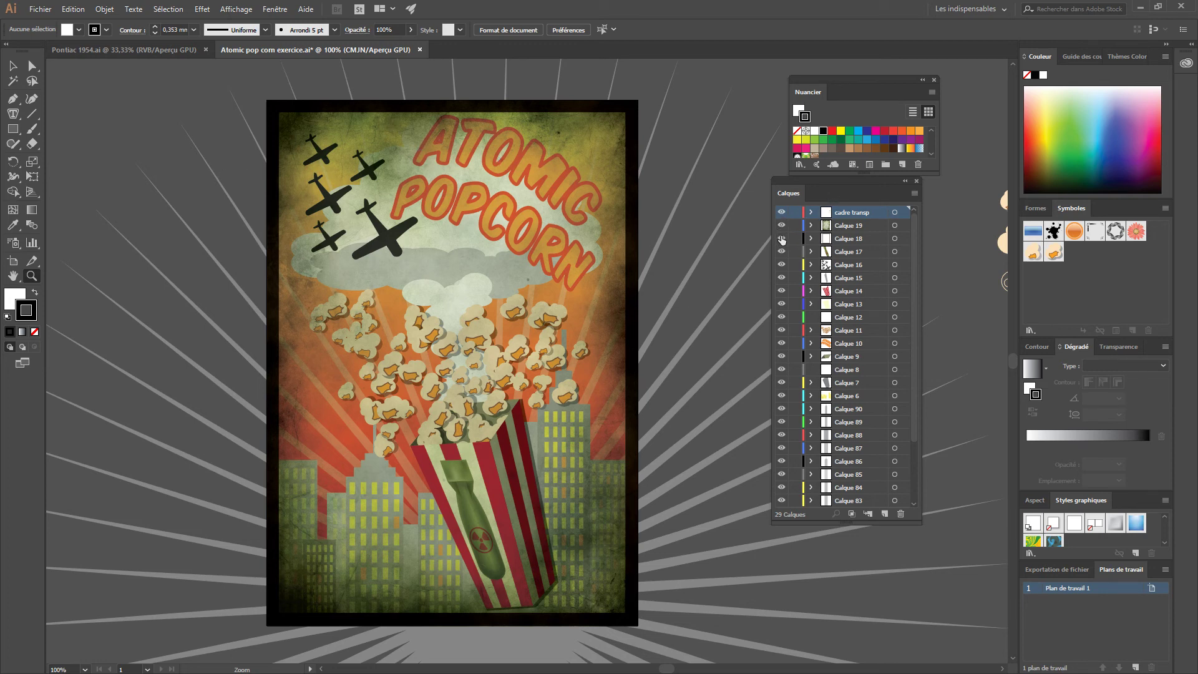
left_click_drag(781, 239, 781, 564)
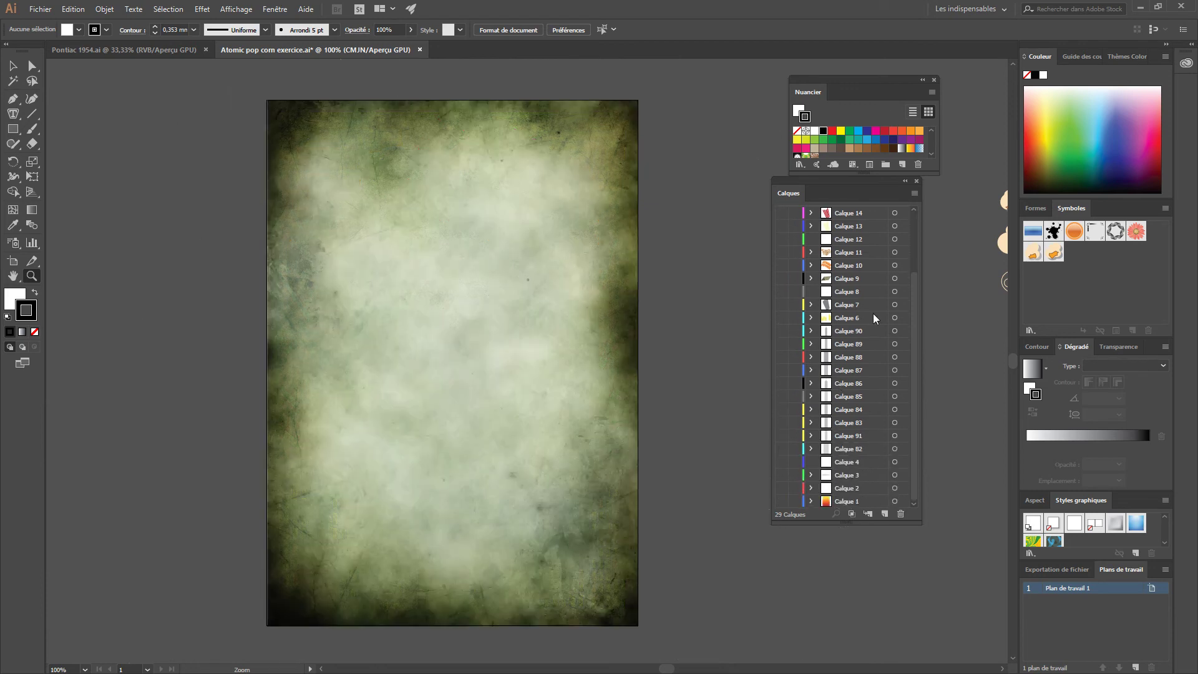
scroll(874, 315, "up", 3)
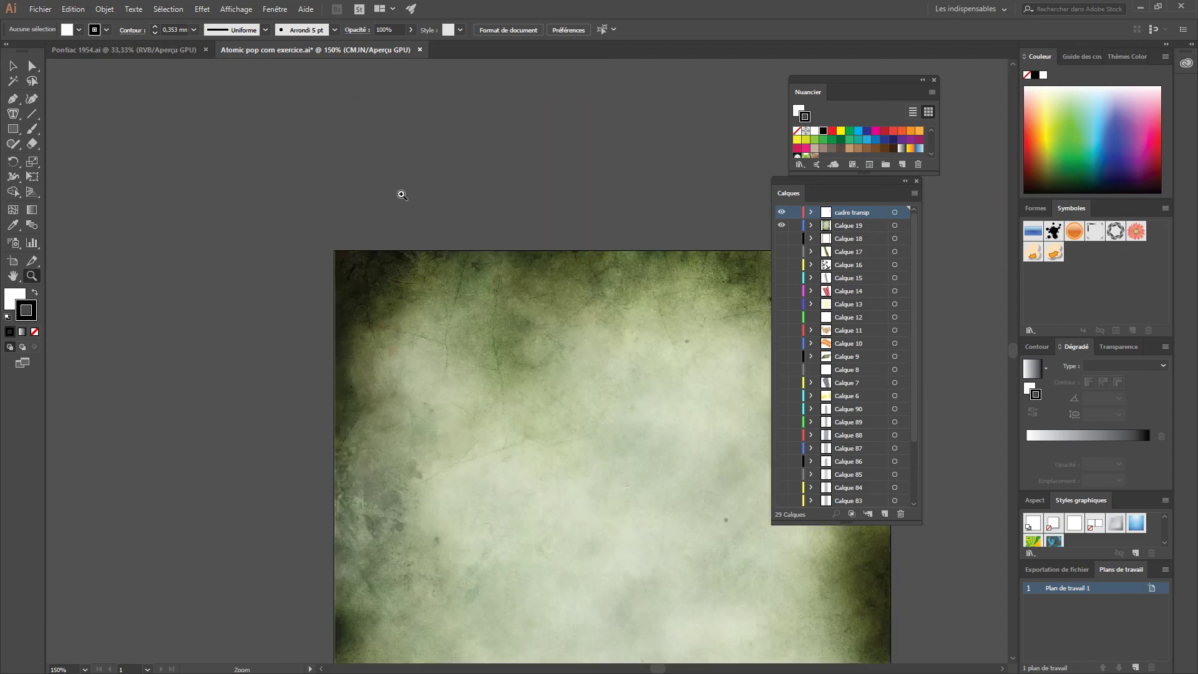
Examine the green Calque 19 texture for pixels at up to 4800% magnification, and again at full-poster view
left_click(398, 179)
left_click(518, 326)
left_click(518, 356)
left_click(528, 368)
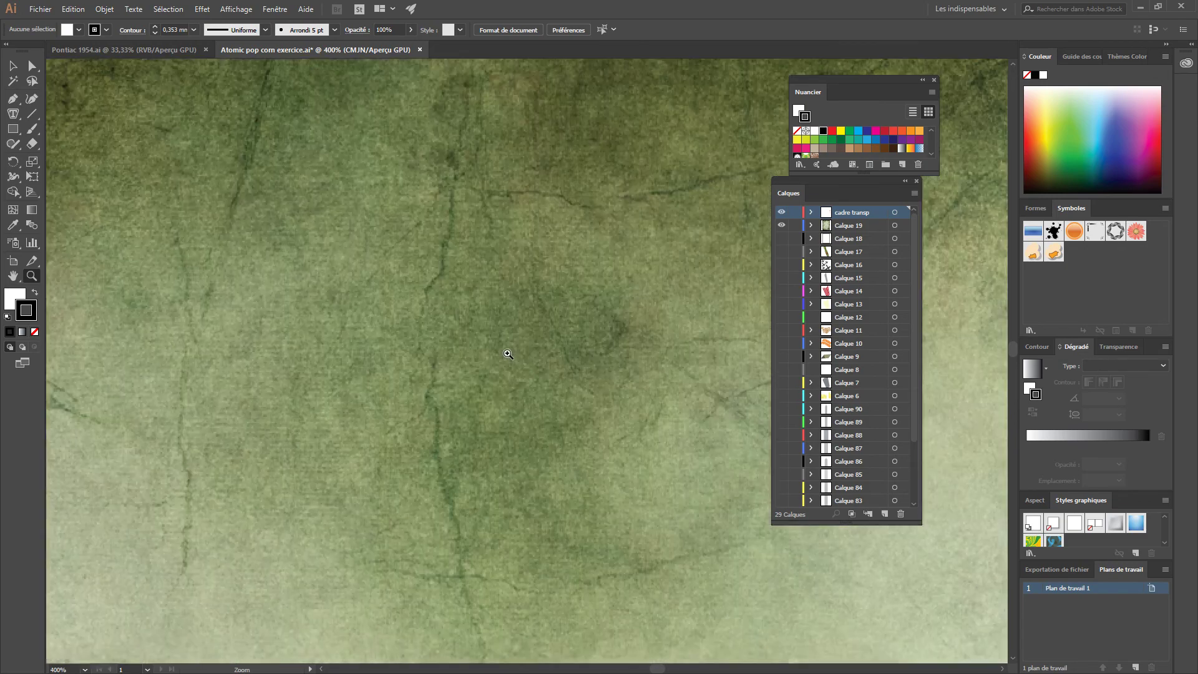
left_click(507, 354)
left_click(508, 354)
left_click(508, 354)
left_click(508, 353)
left_click(508, 354)
left_click(507, 353)
left_click(508, 354)
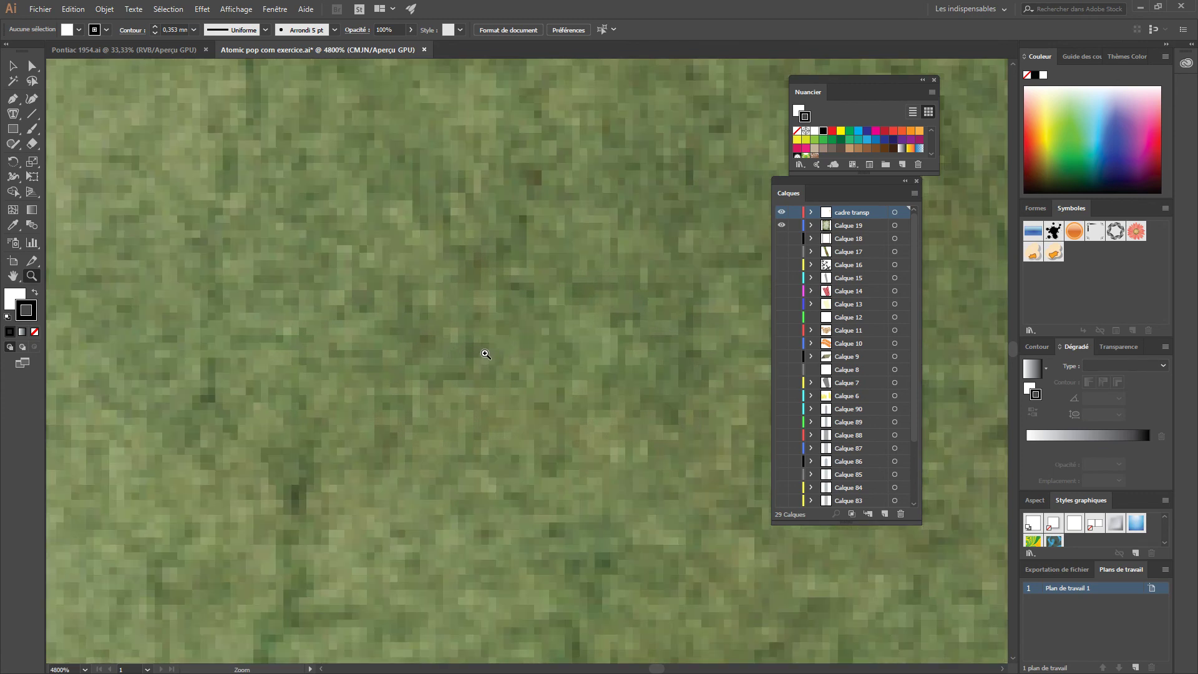
left_click(528, 288, "alt")
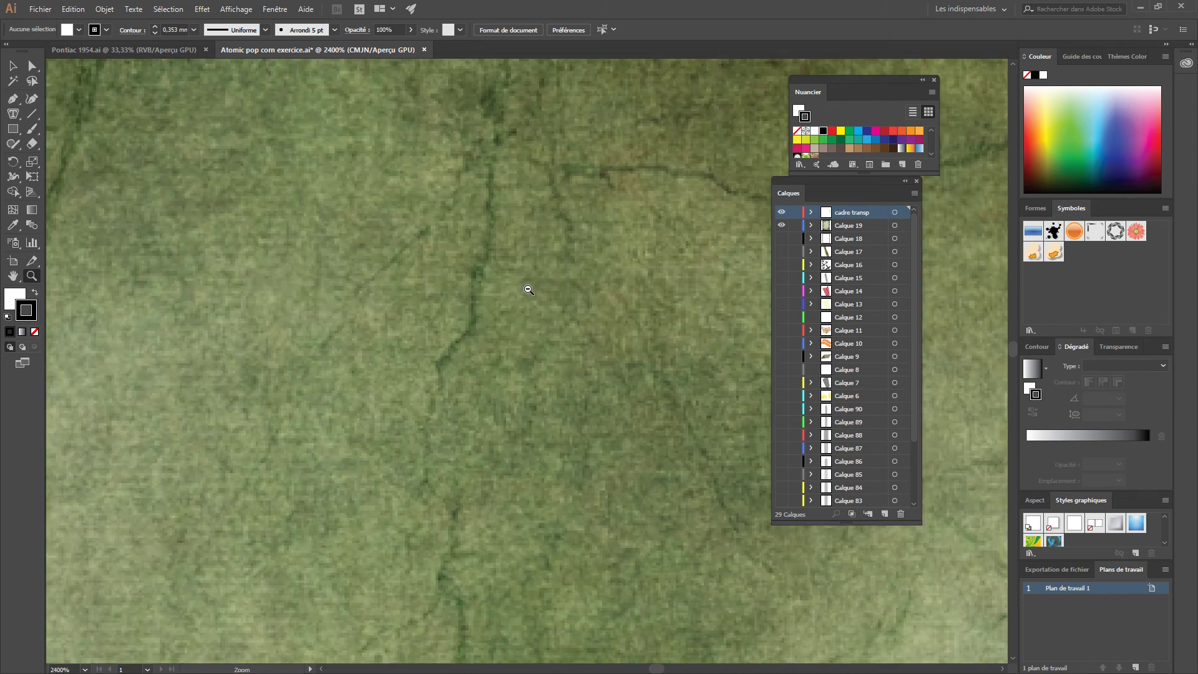
left_click(529, 289, "alt")
left_click(528, 290, "alt")
left_click(529, 290, "alt")
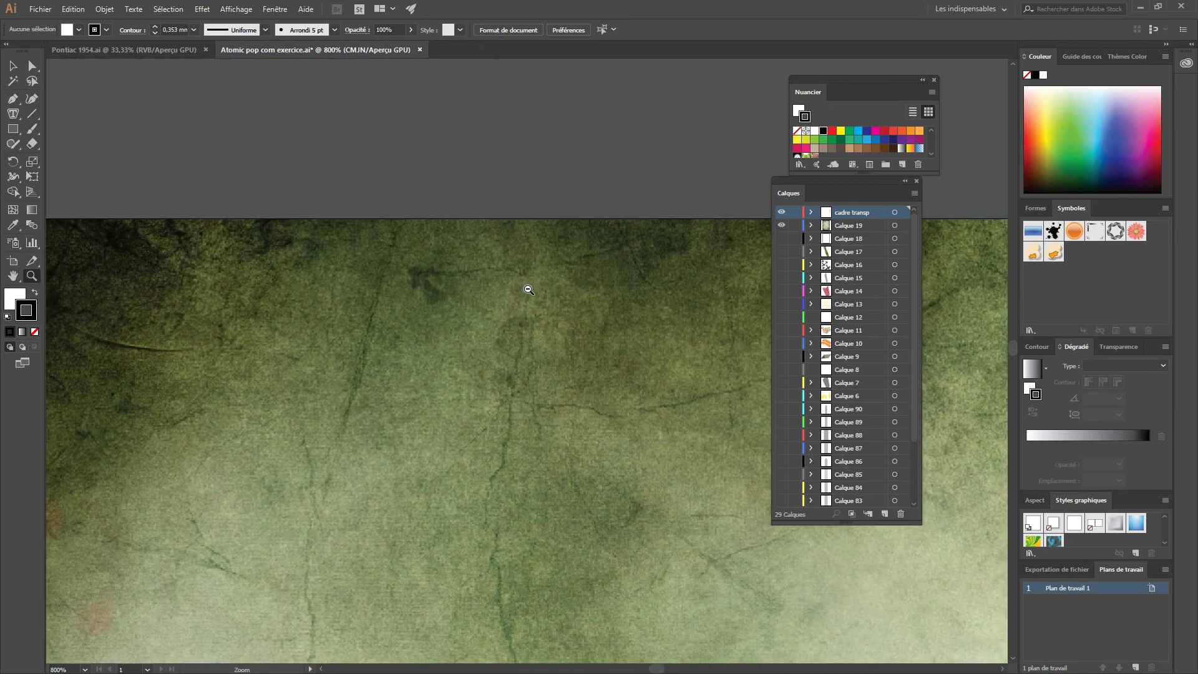
left_click(529, 290, "alt")
scroll(524, 287, "down", 3)
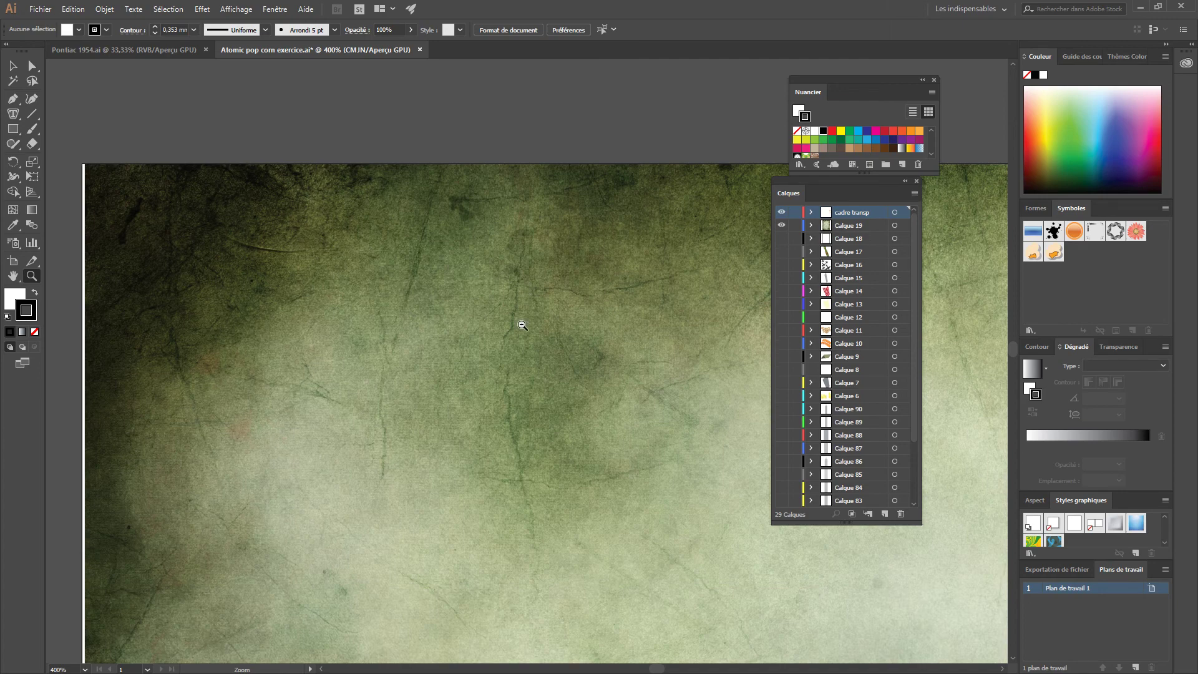
left_click(522, 325, "alt")
left_click_drag(551, 319, 376, 136)
left_click(486, 213, "alt")
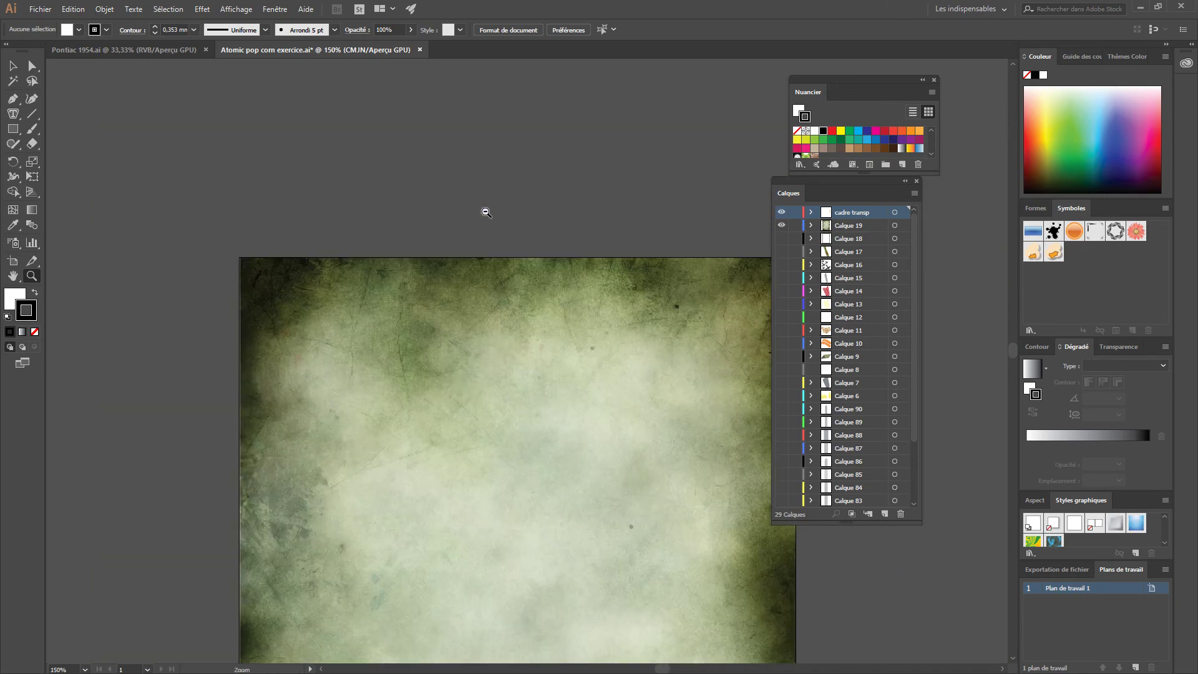
left_click(487, 213, "alt")
left_click_drag(527, 372, 411, 137)
scroll(415, 118, "down", 3)
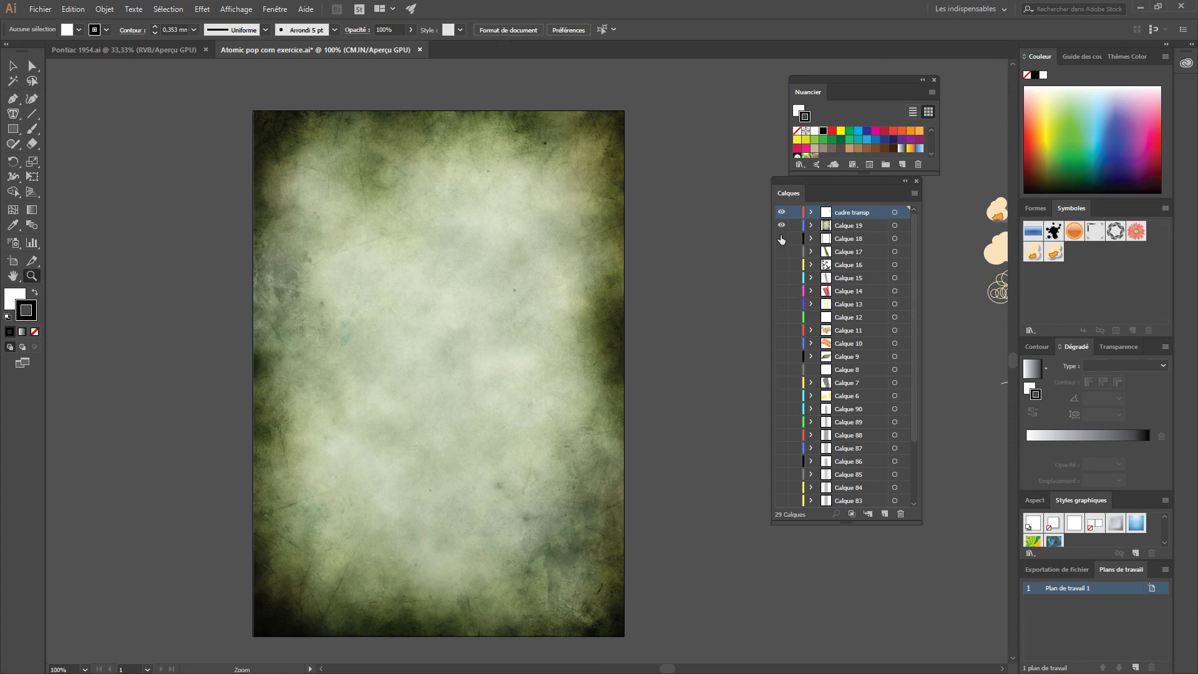
Show Calque 18 through Calque 1 again and hide the Calque 19 texture layer
left_click_drag(780, 236, 803, 582)
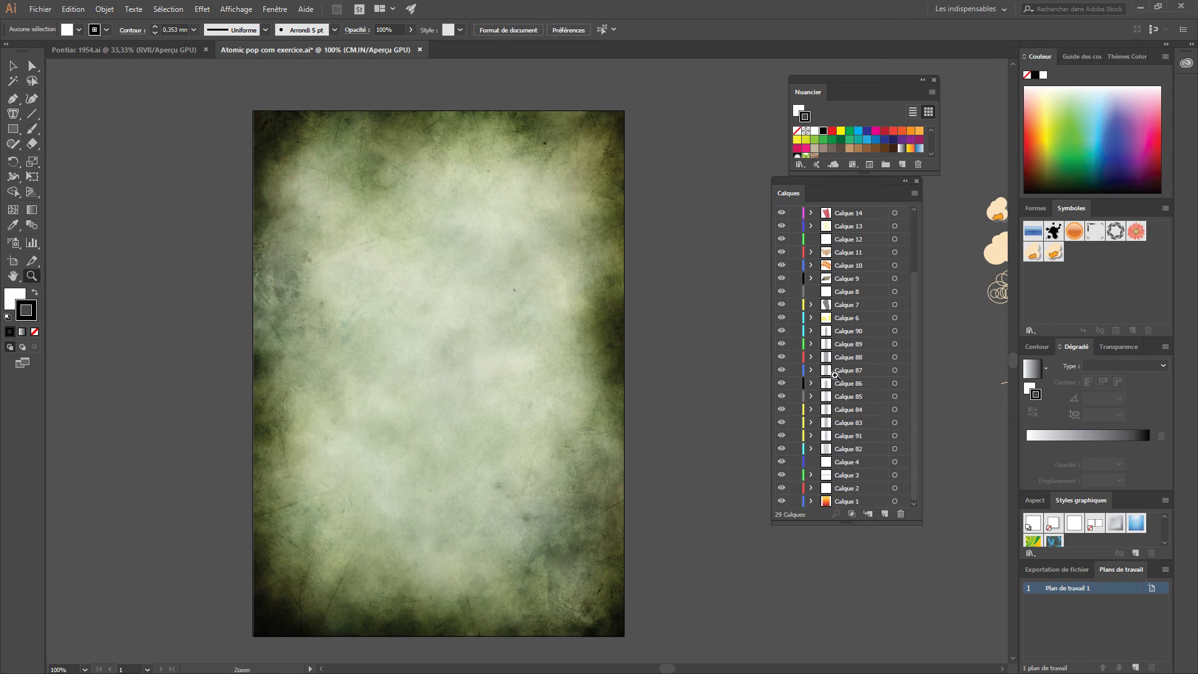
scroll(795, 375, "up", 3)
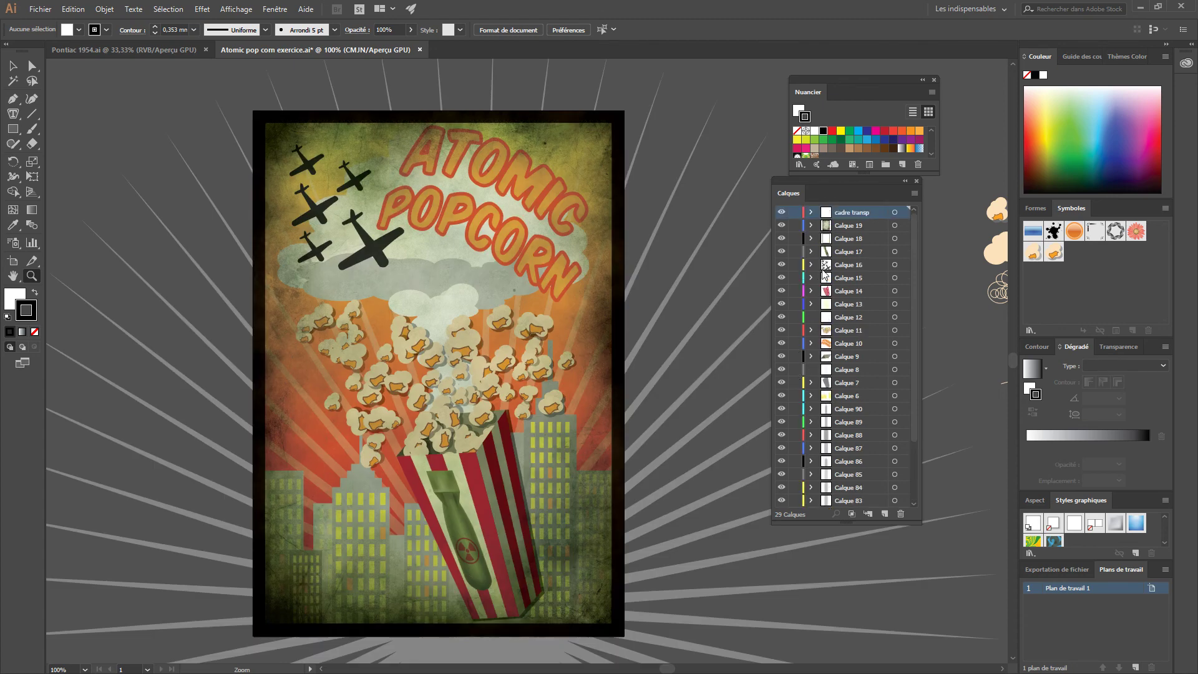
left_click(782, 229)
left_click(392, 262)
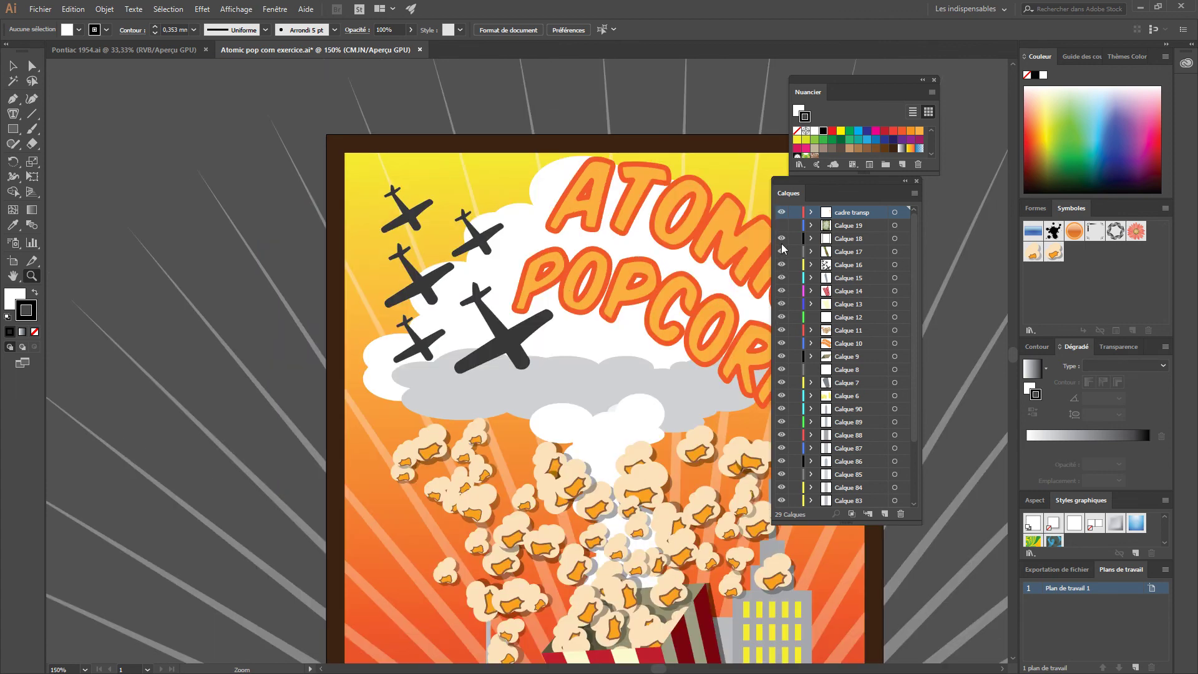
Isolate the five planes by hiding Calque 18 through Calque 1 and showing Calque 16 again
left_click_drag(781, 239, 766, 584)
scroll(805, 402, "up", 3)
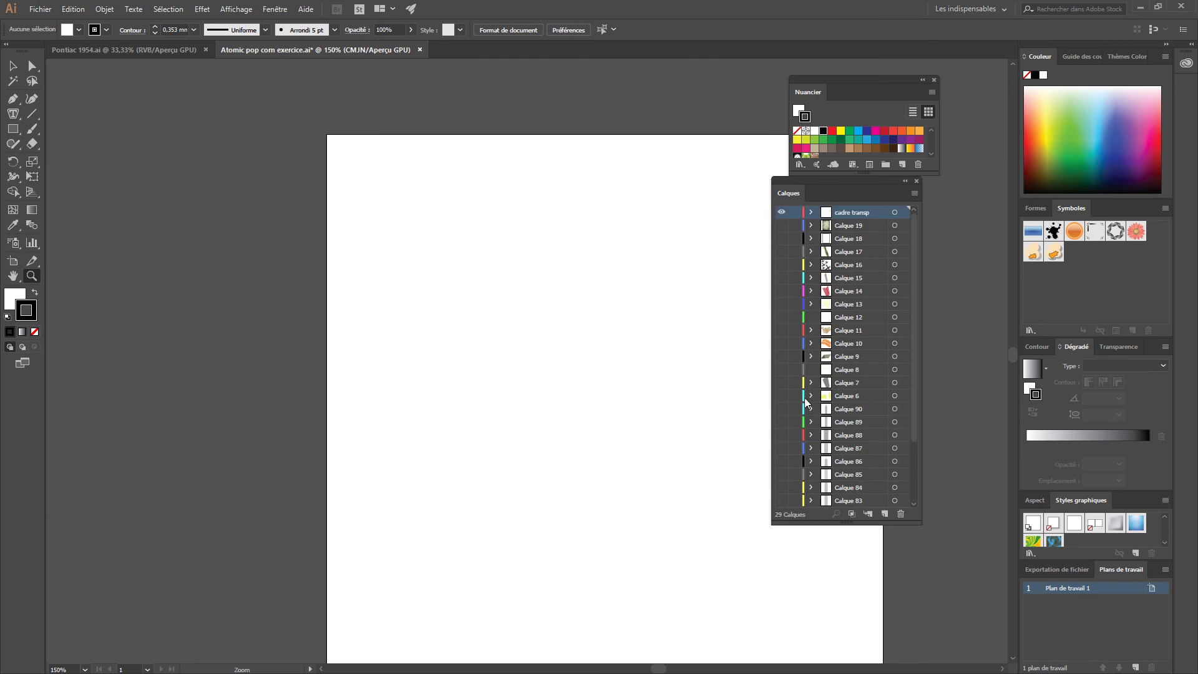
left_click(781, 265)
left_click_drag(602, 298, 515, 259)
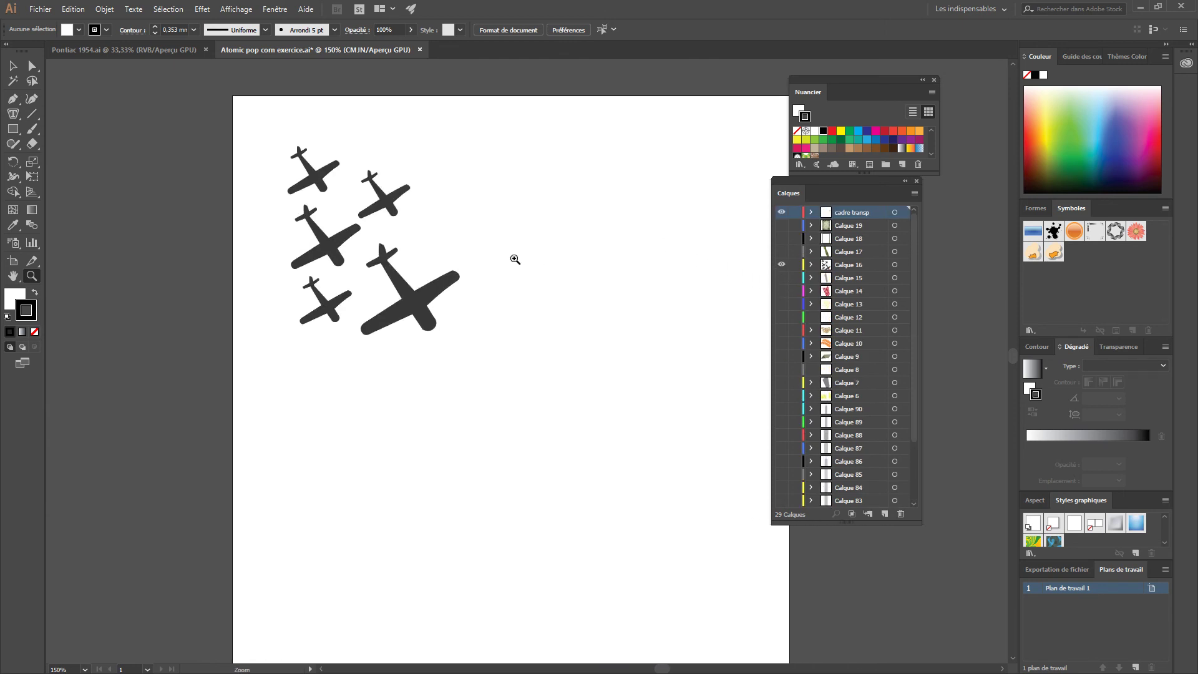
Select the largest plane with Direct Selection and give it a red stroke 2 mm thick
left_click(32, 66)
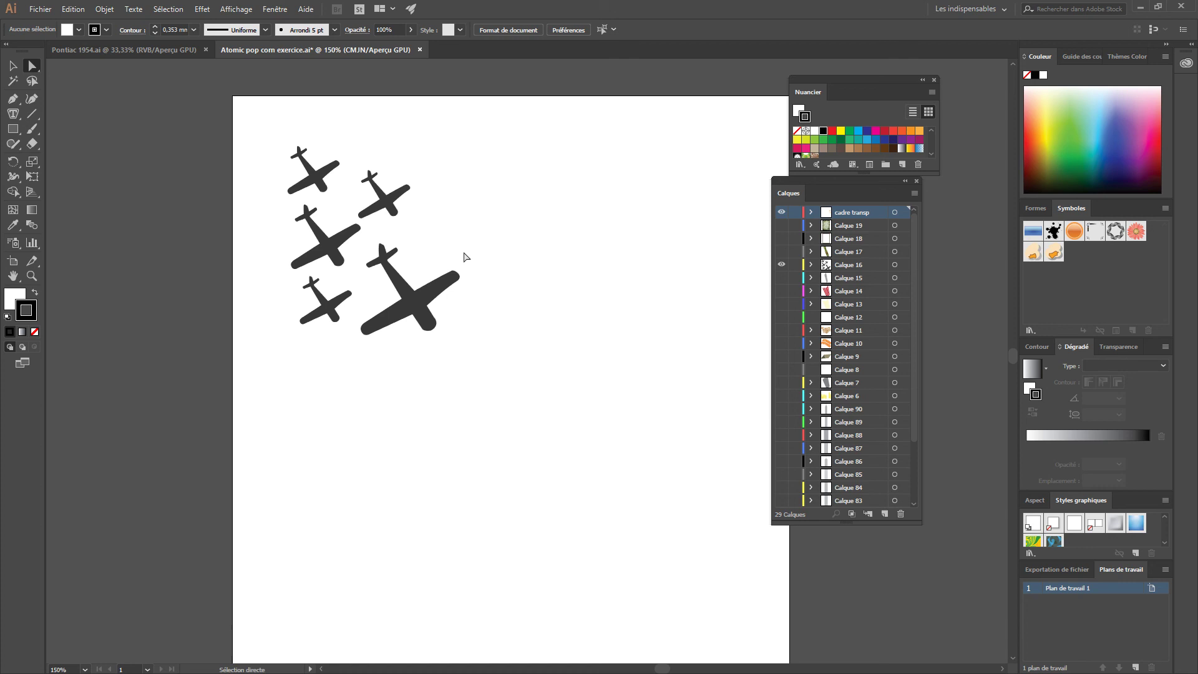
left_click(417, 310)
mouse_move(417, 310)
left_mouse_down()
mouse_move(452, 268)
mouse_move(418, 322)
mouse_move(424, 296)
left_mouse_up()
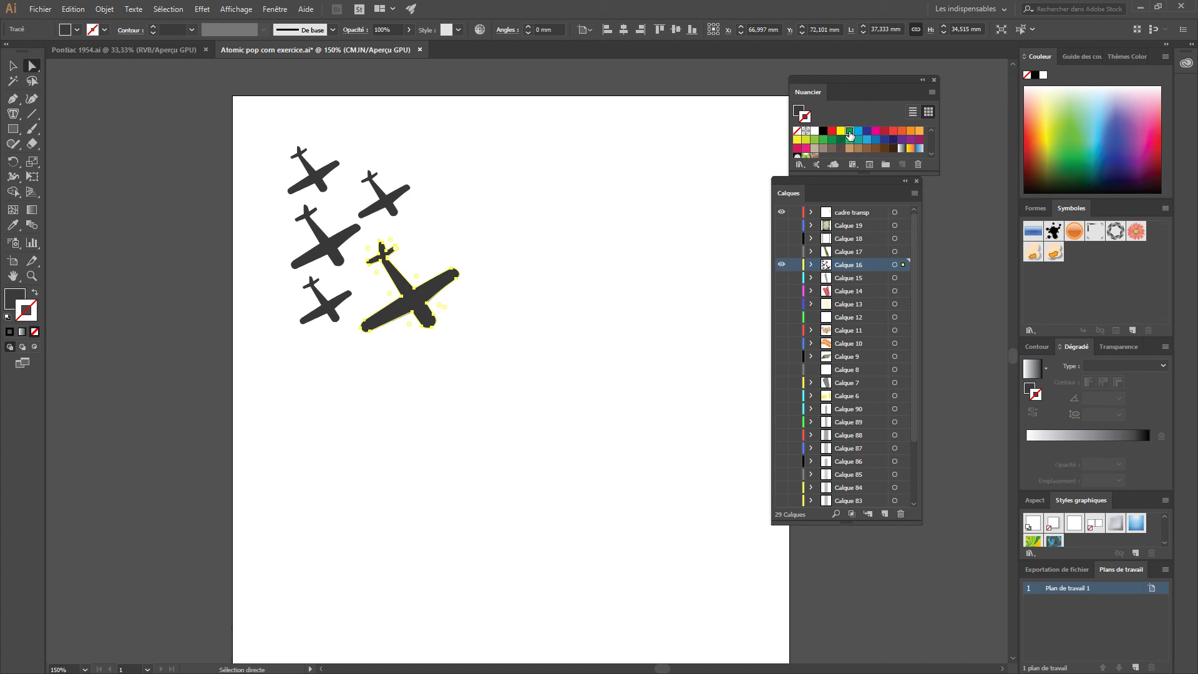
left_click(850, 132)
left_click(893, 132)
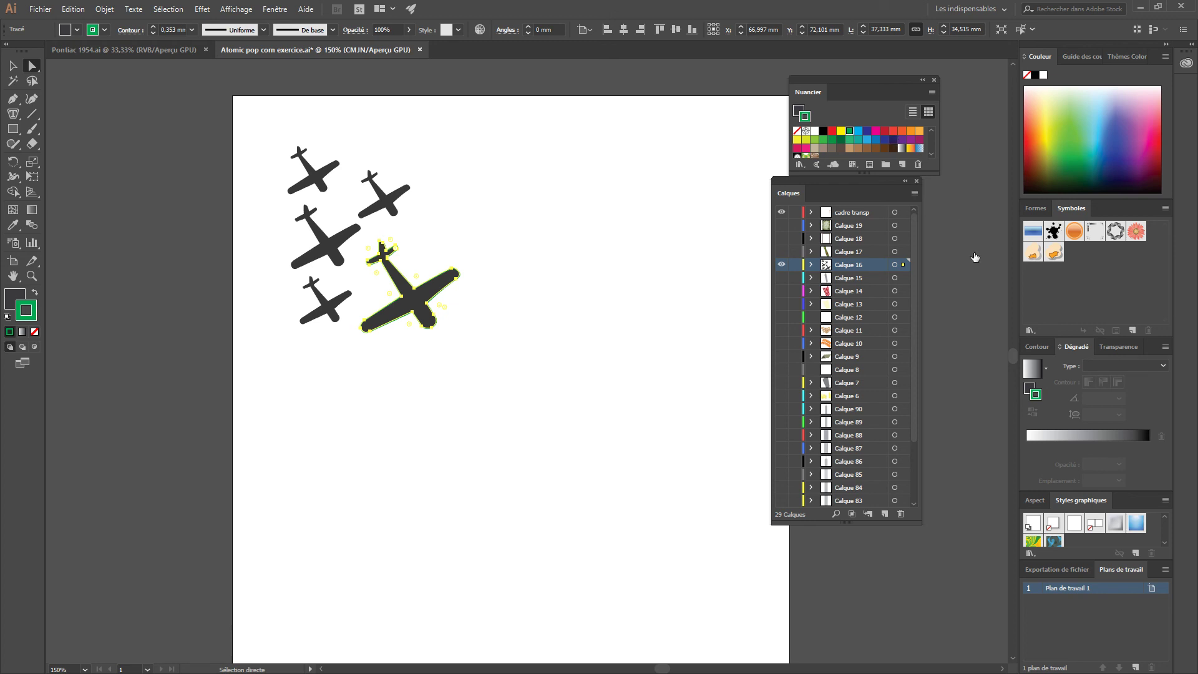
left_click(1039, 347)
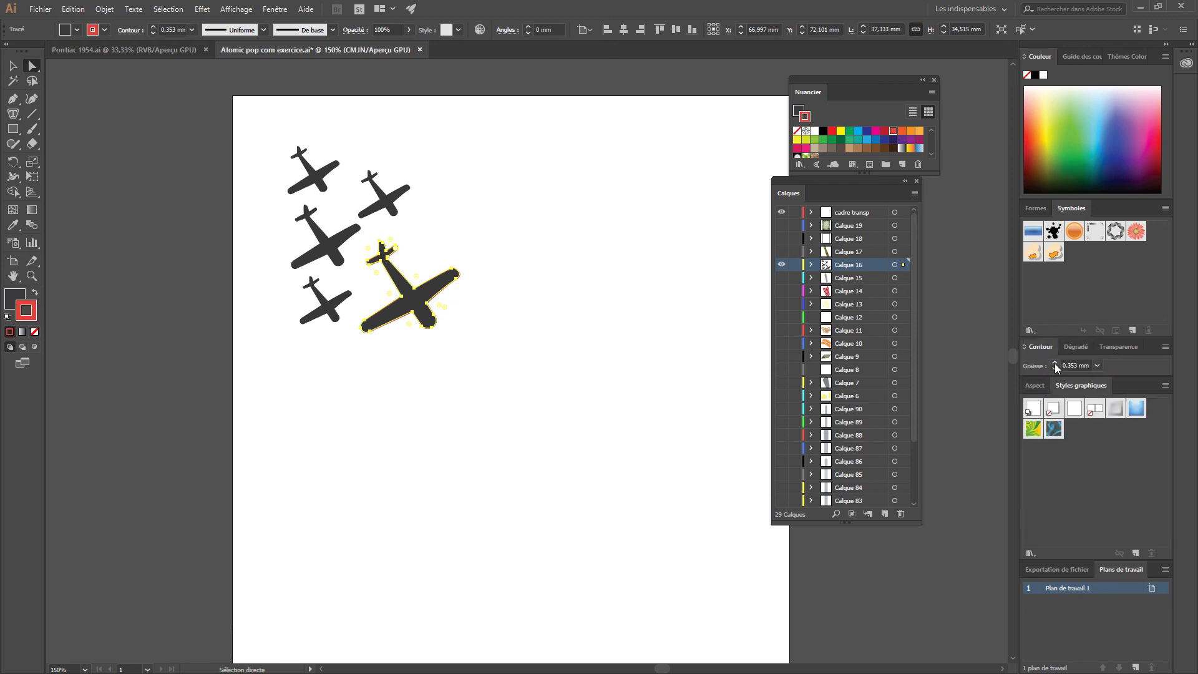
left_click(1054, 363)
left_click(1055, 364)
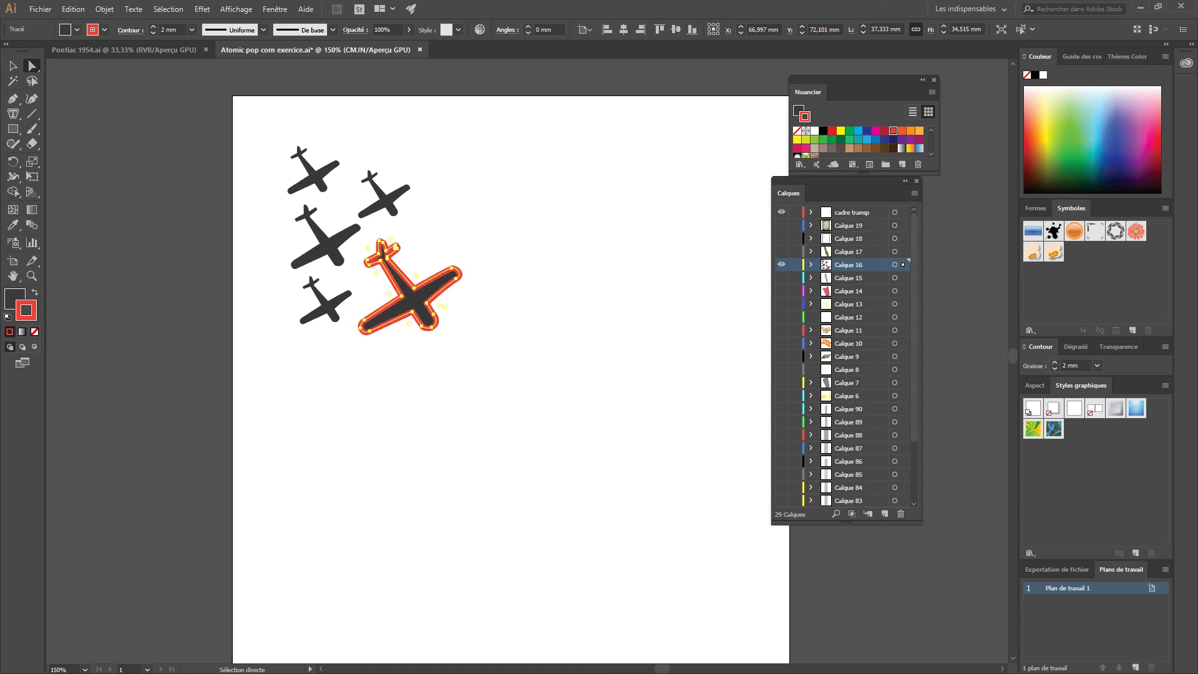
Swap the largest plane's fill and stroke colours, and swap them back
key("x")
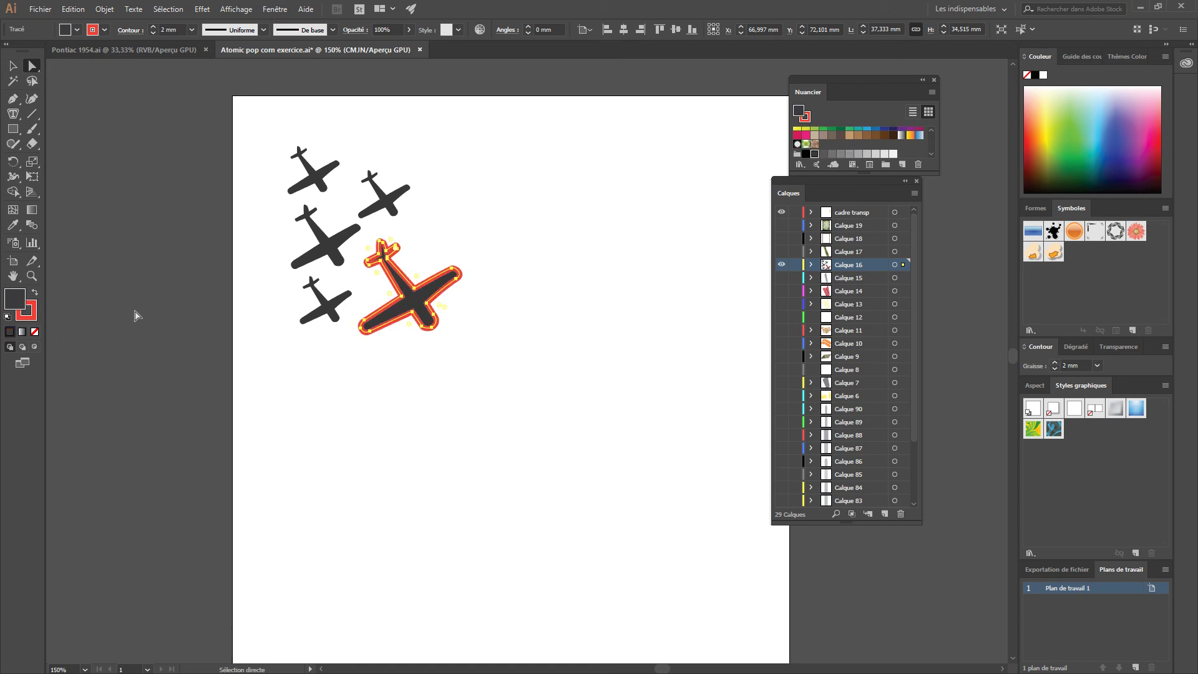
left_click(34, 296)
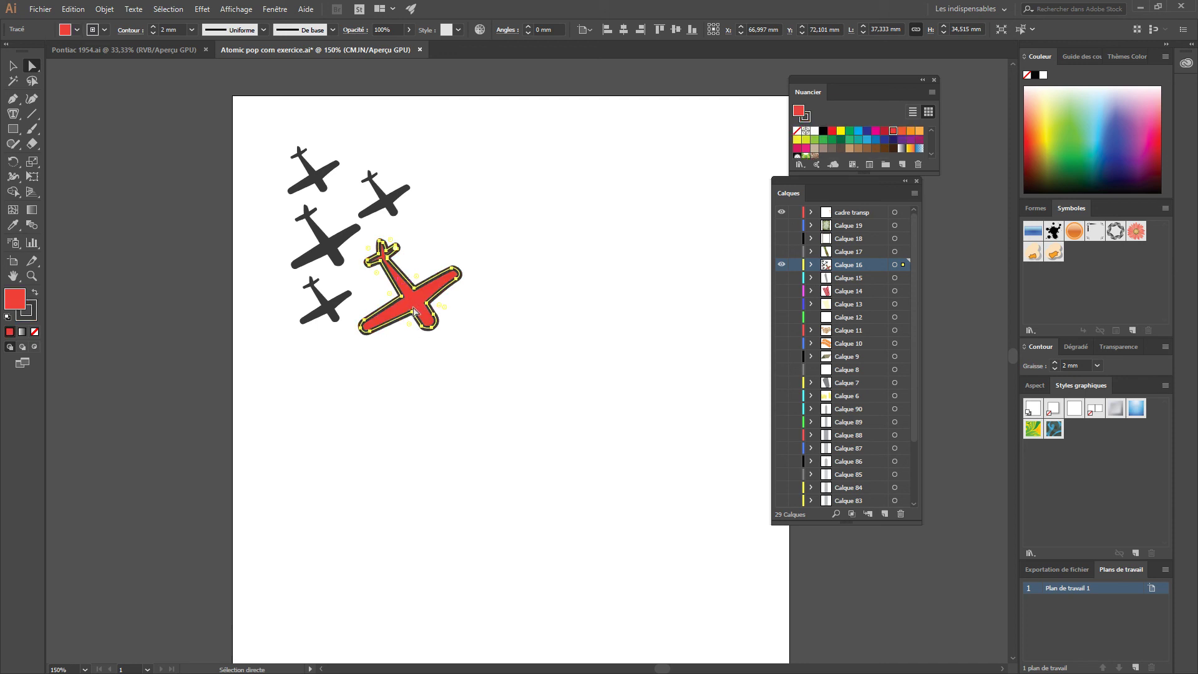
key("shift+x")
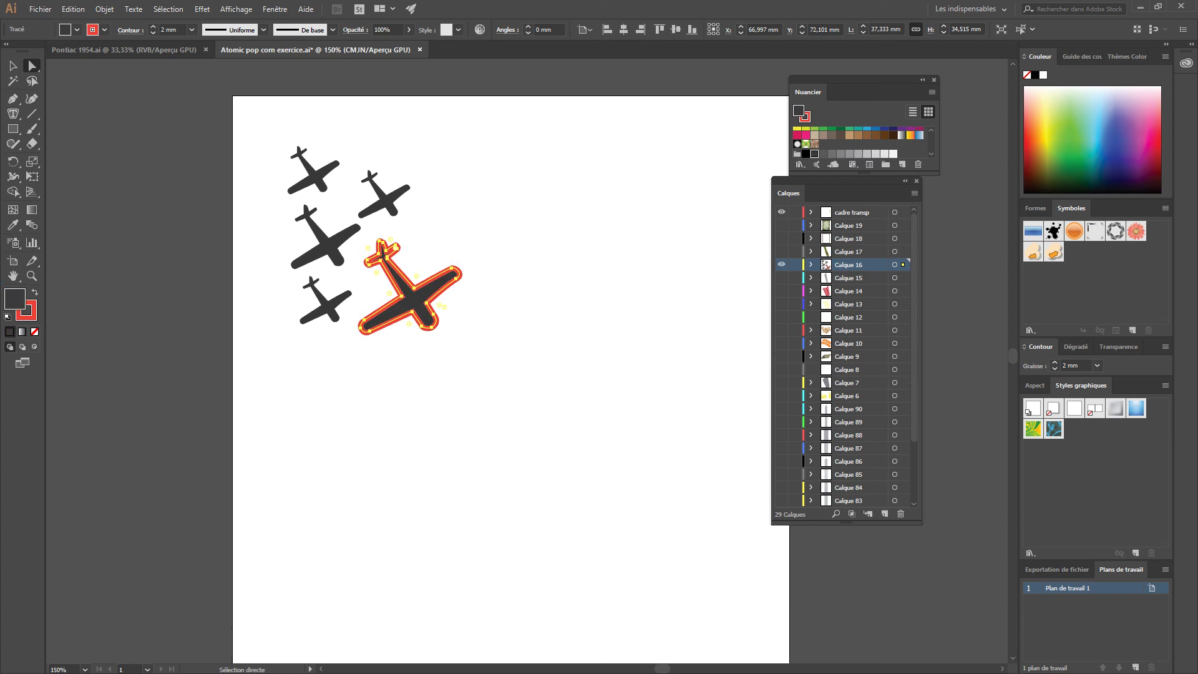
Copy a neighbouring plane's dark, strokeless appearance onto the largest plane with the Eyedropper, and reselect the plane with Direct Selection
left_click(13, 224)
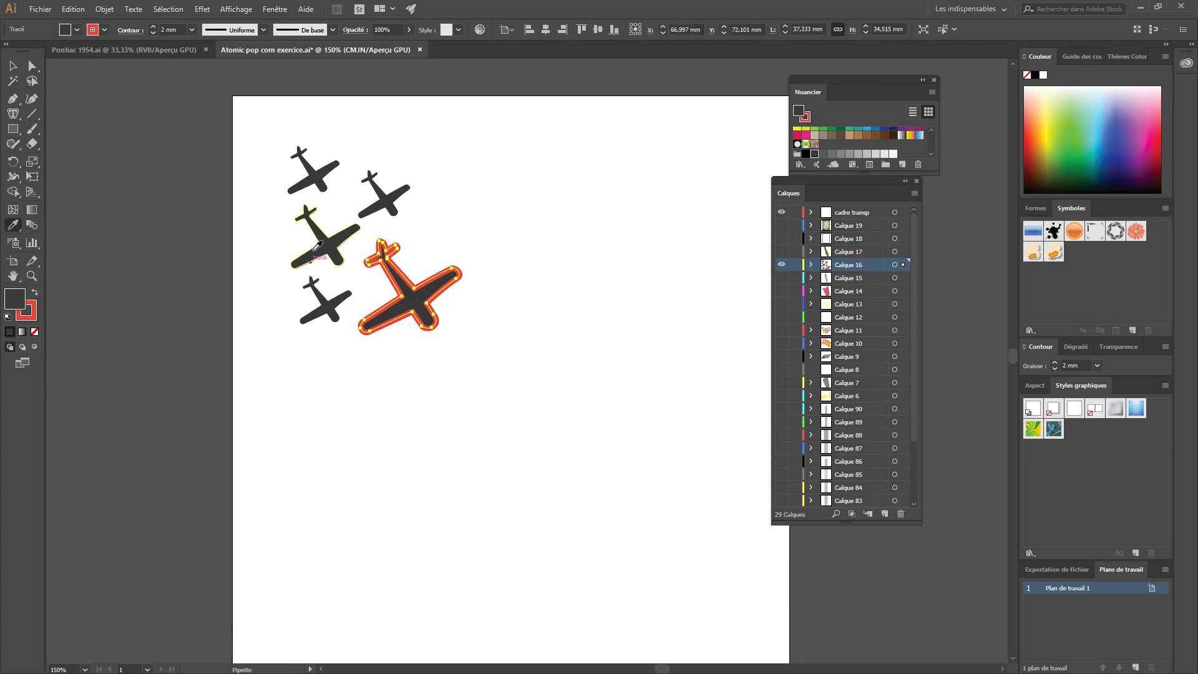
left_click(325, 244)
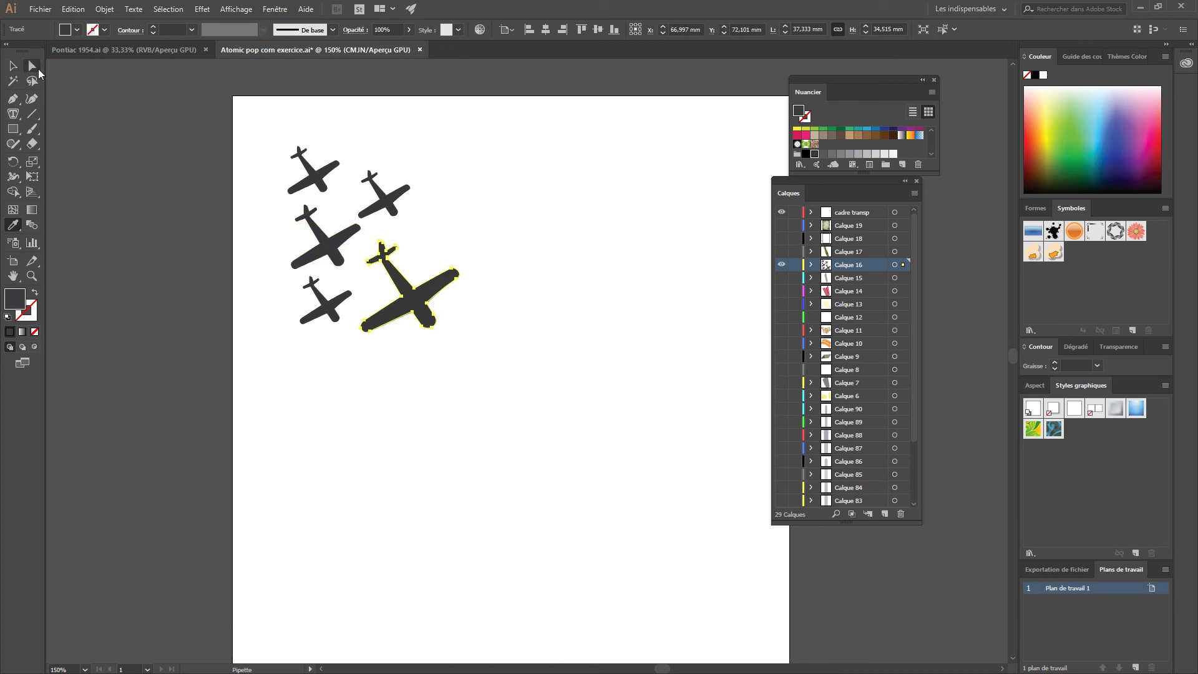
left_click(33, 67)
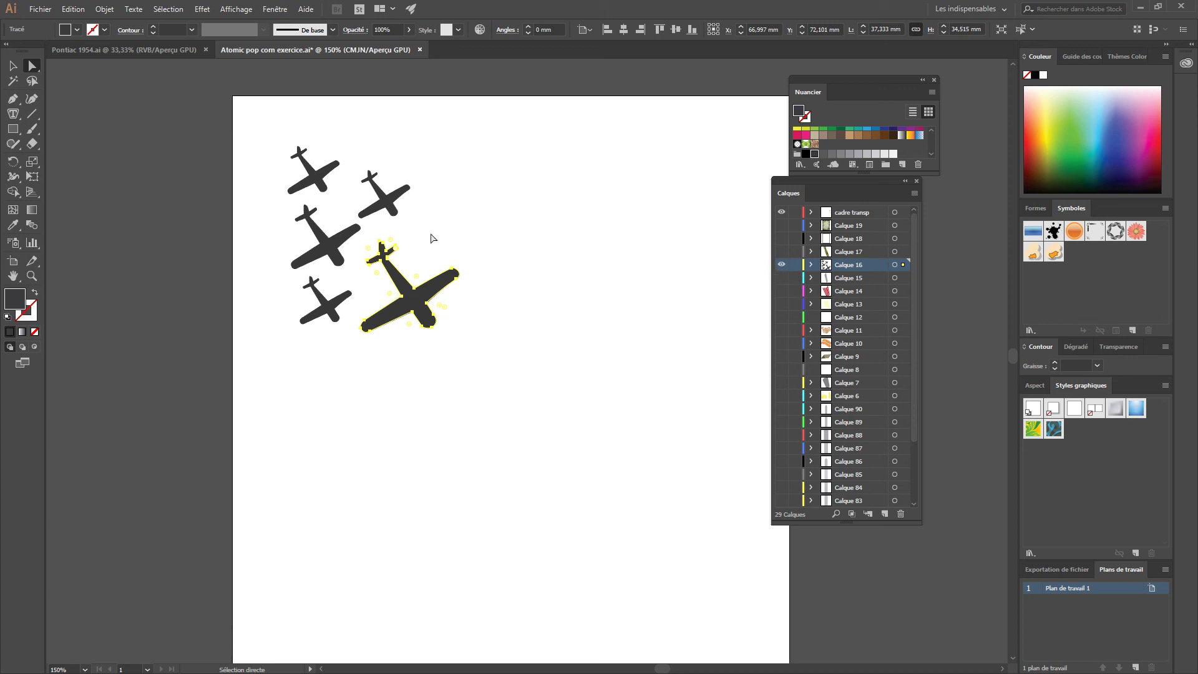
left_click(520, 283)
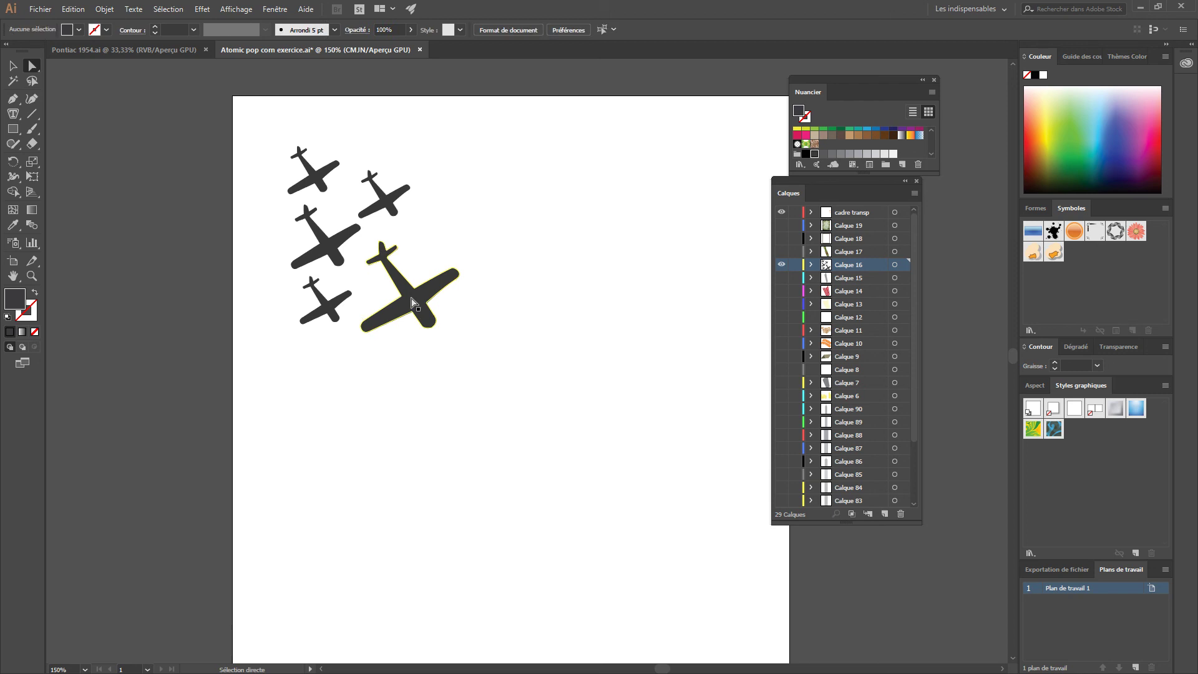
key("ctrl+z")
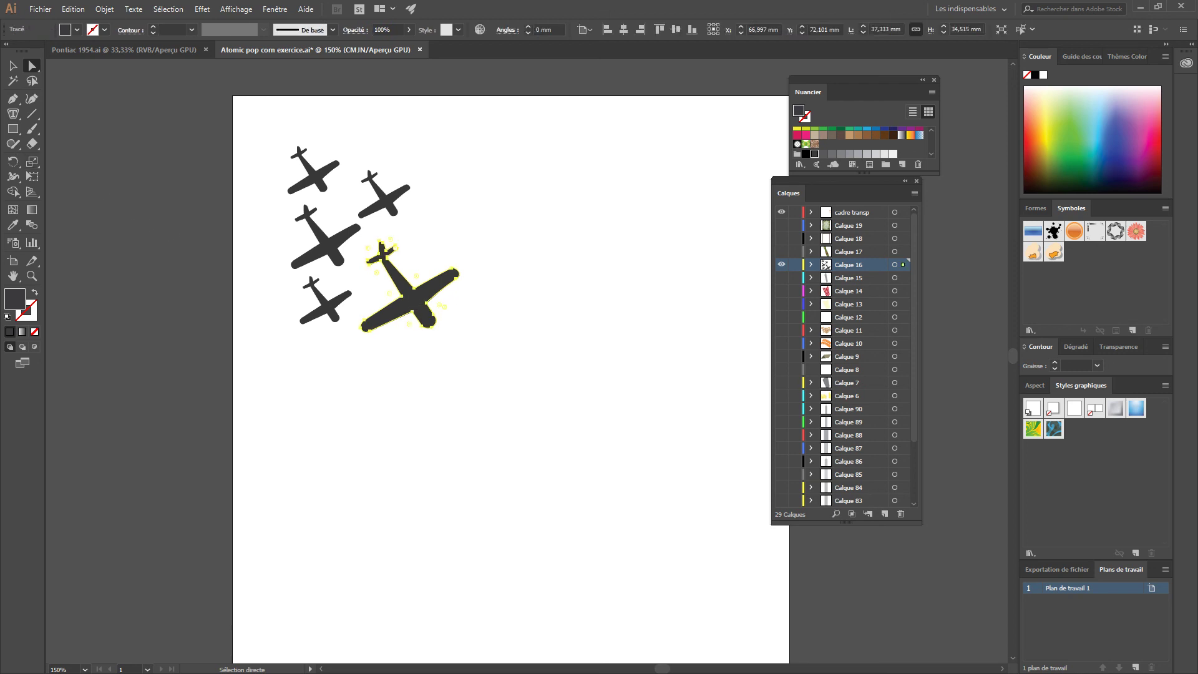